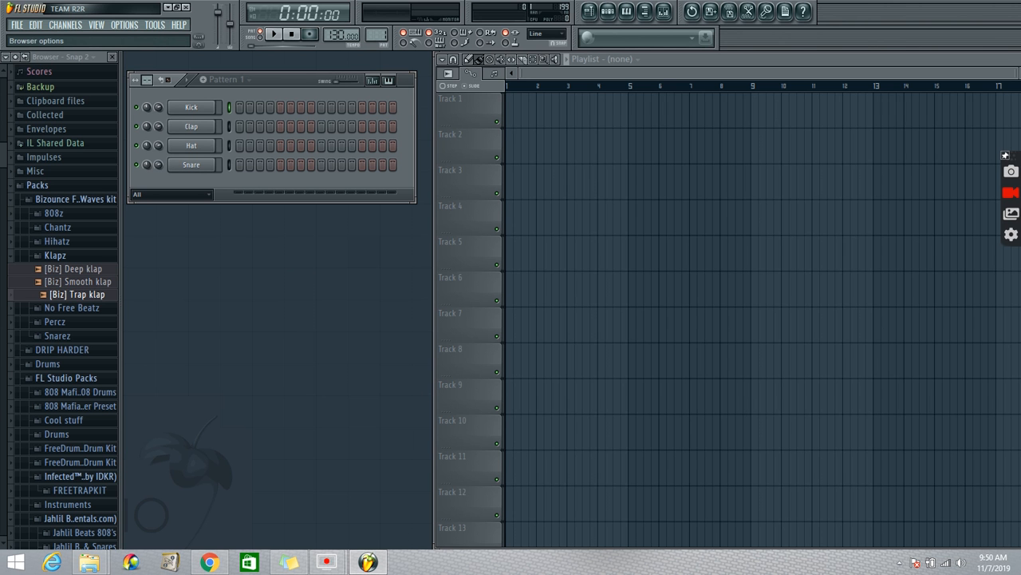
Step: Save the project in the Projects folder under the name "YouTube Toturial"
left_click(16, 26)
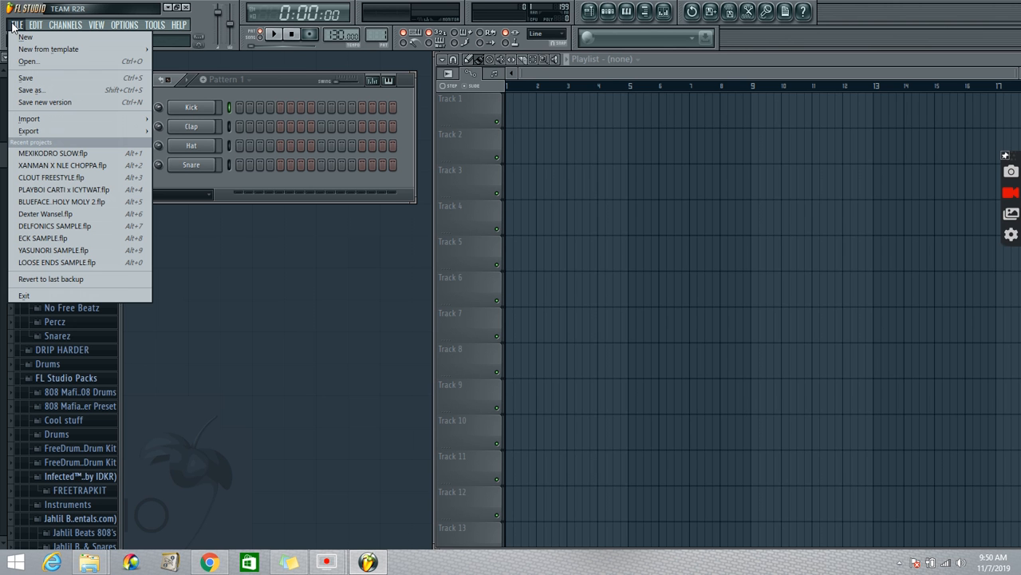
left_click(42, 85)
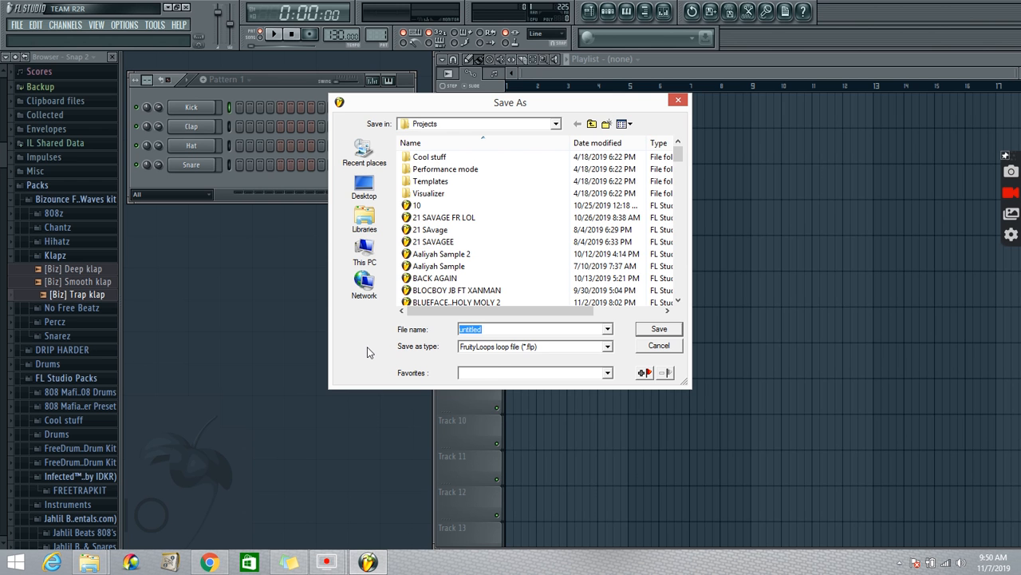
type("Tutori")
key("BackSpace")
type("IAL")
key("BackSpace")
key("BackSpace")
key("BackSpace")
type("ial")
key("BackSpace")
key("BackSpace")
key("BackSpace")
key("BackSpace")
key("BackSpace")
key("BackSpace")
key("BackSpace")
key("BackSpace")
type("You")
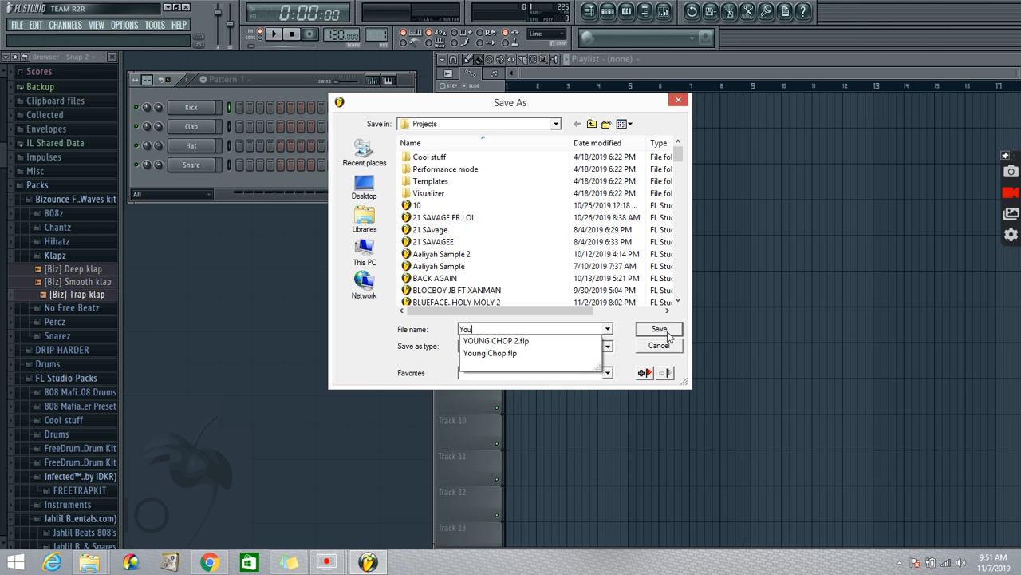
type("Tube To")
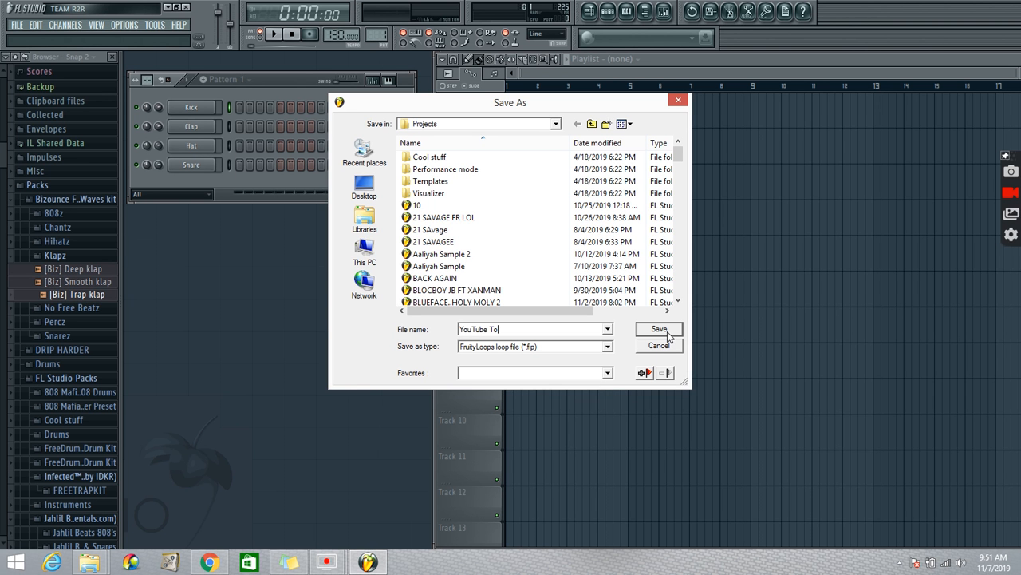
key("BackSpace")
type("ube Toturial")
left_click(667, 330)
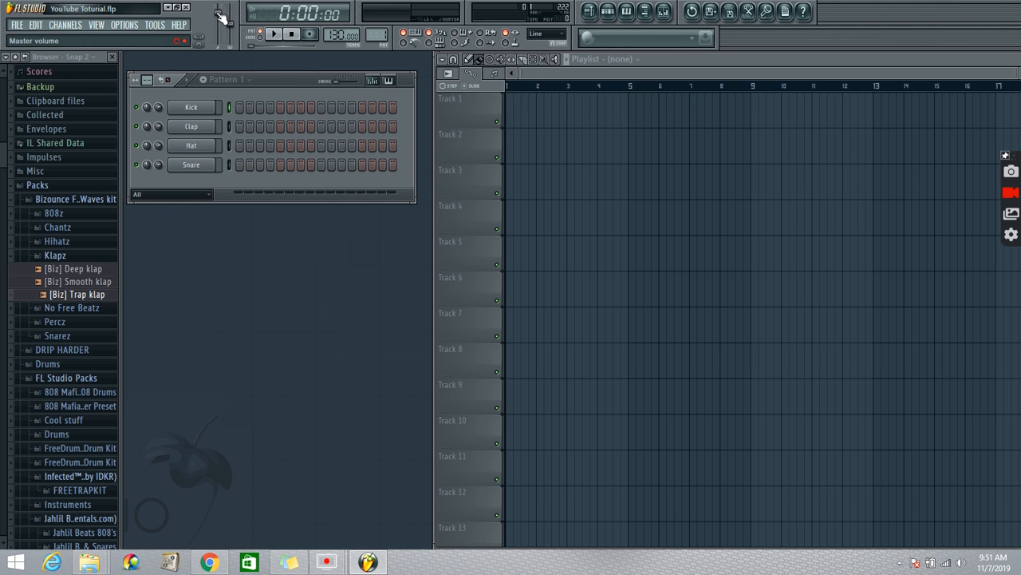
Step: Try a project tempo of 124 BPM and return it to 130 BPM
mouse_move(218, 12)
left_mouse_down()
mouse_move(218, 40)
mouse_move(216, 12)
left_mouse_up()
left_click_drag(336, 34, 336, 44)
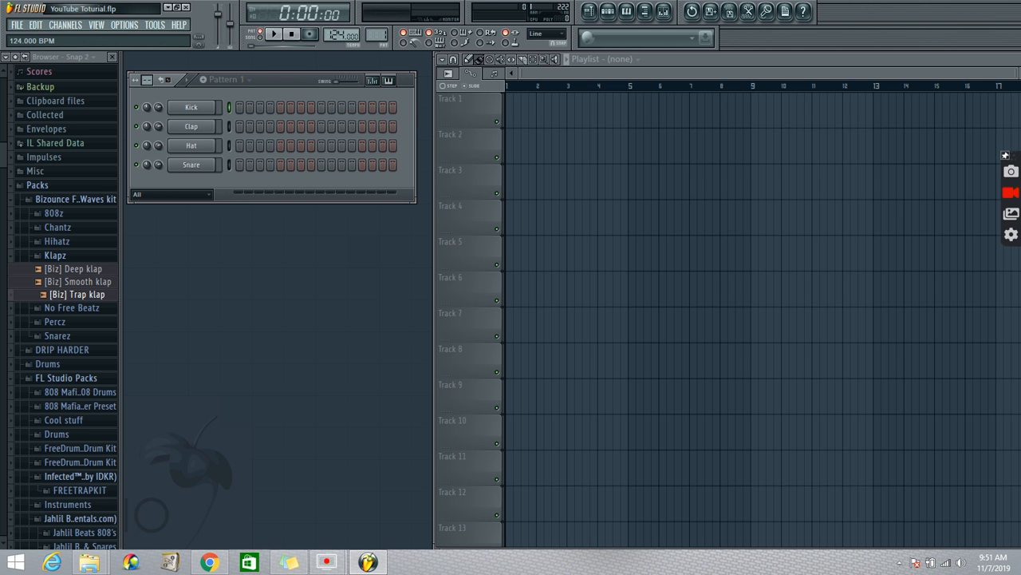
left_click_drag(335, 44, 335, 35)
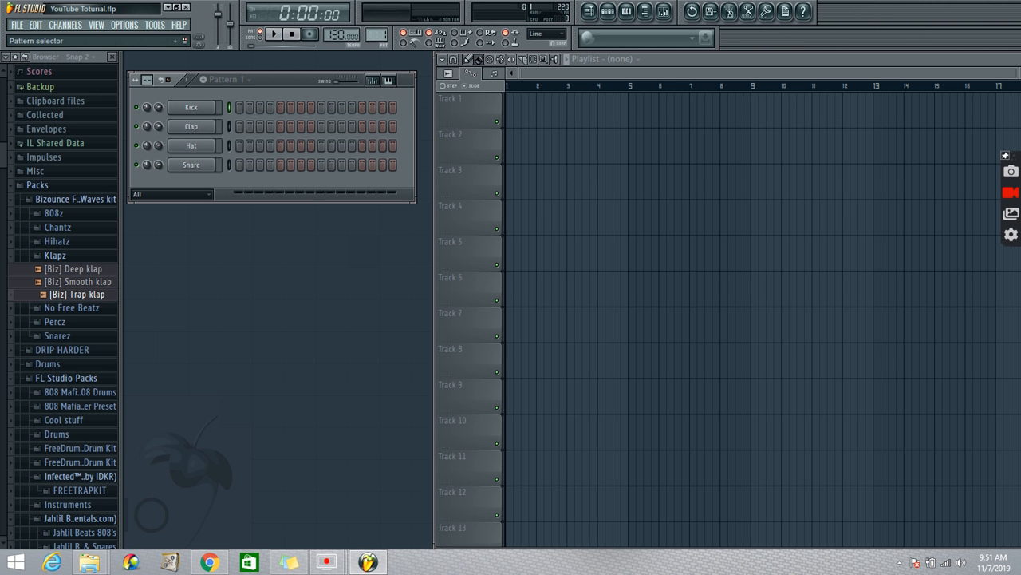
mouse_move(376, 35)
left_mouse_down()
mouse_move(377, 23)
mouse_move(376, 36)
left_mouse_up()
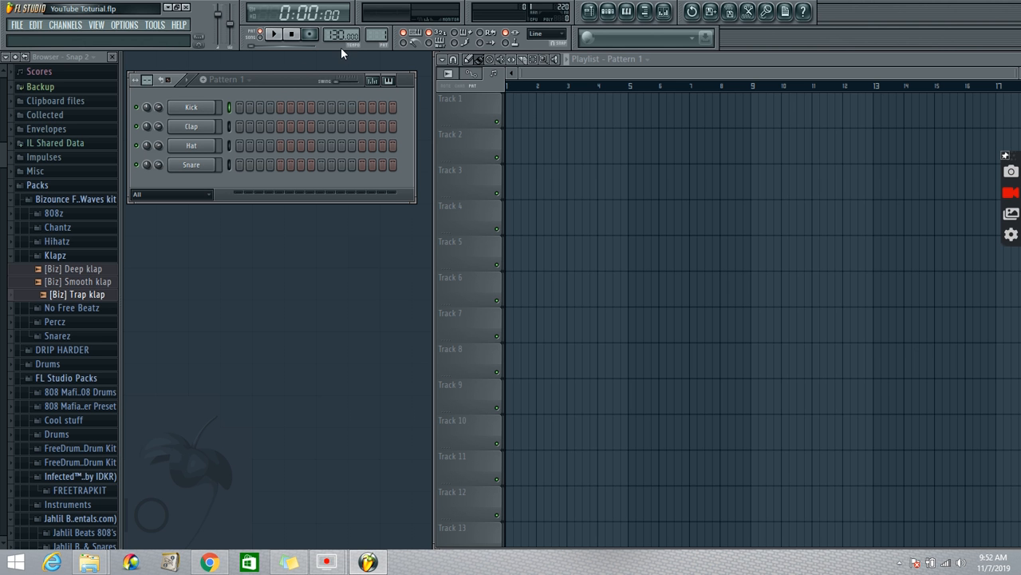
Step: Extend the step sequencer grid of Pattern 1 to 32 steps
scroll(377, 34, "up", 1)
scroll(377, 34, "up", 5)
scroll(378, 35, "down", 14)
scroll(378, 34, "down", 9)
left_click_drag(148, 80, 148, 74)
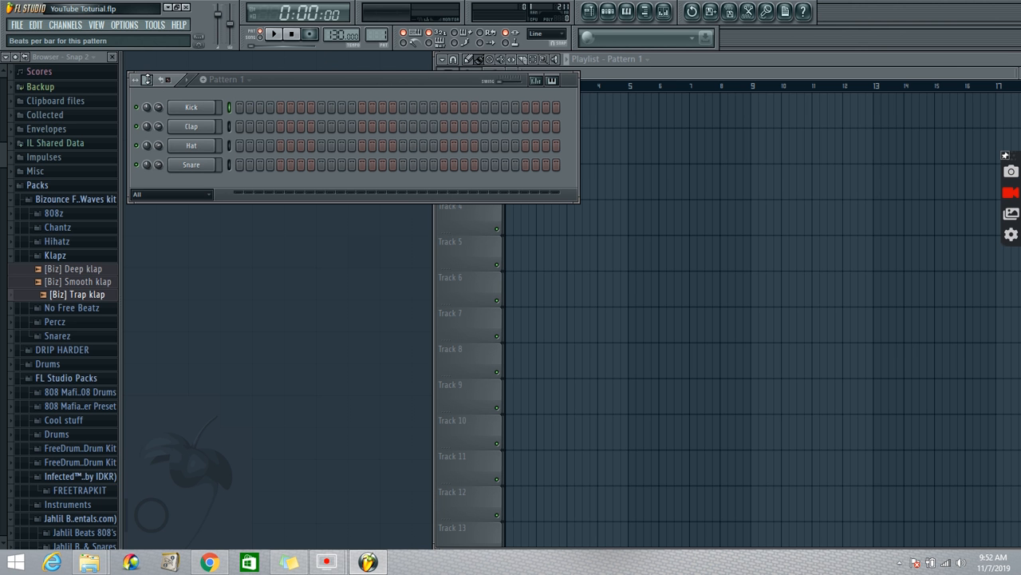
Step: Open the piano roll for the Kick channel
right_click(202, 111)
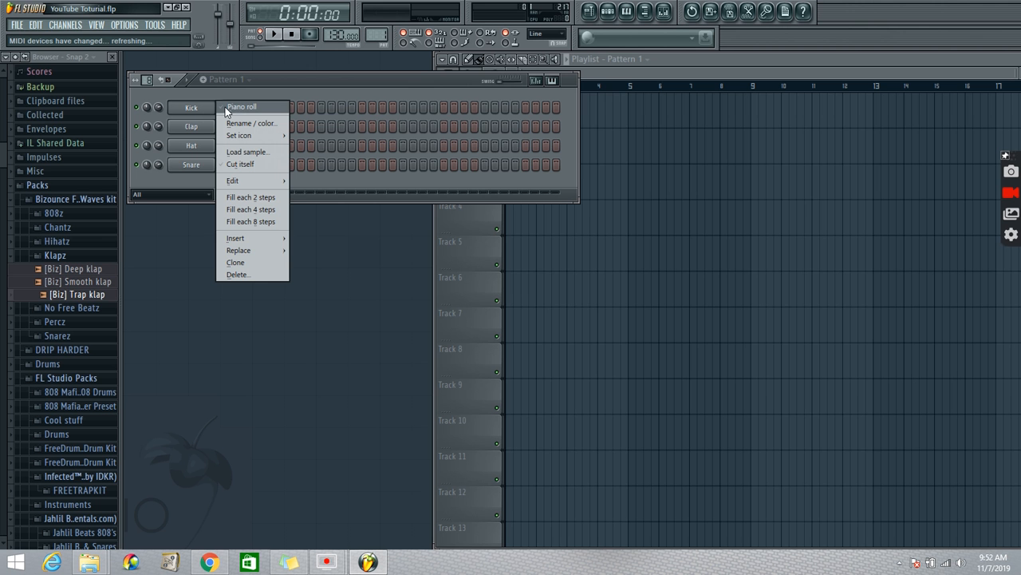
left_click(239, 108)
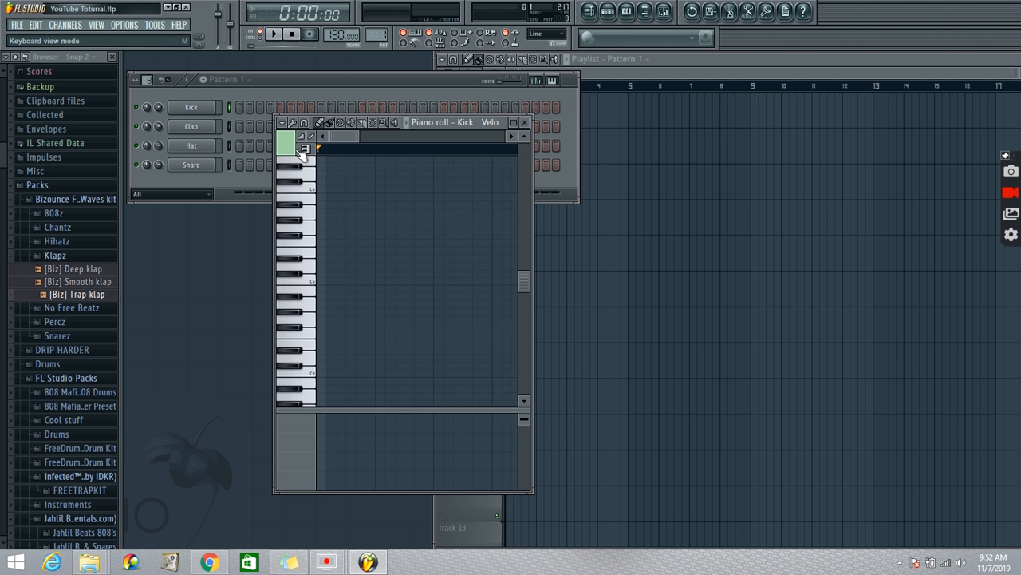
Step: Show note names on the piano roll keys, look through the octaves, and restore the plain keyboard view
left_click(303, 150)
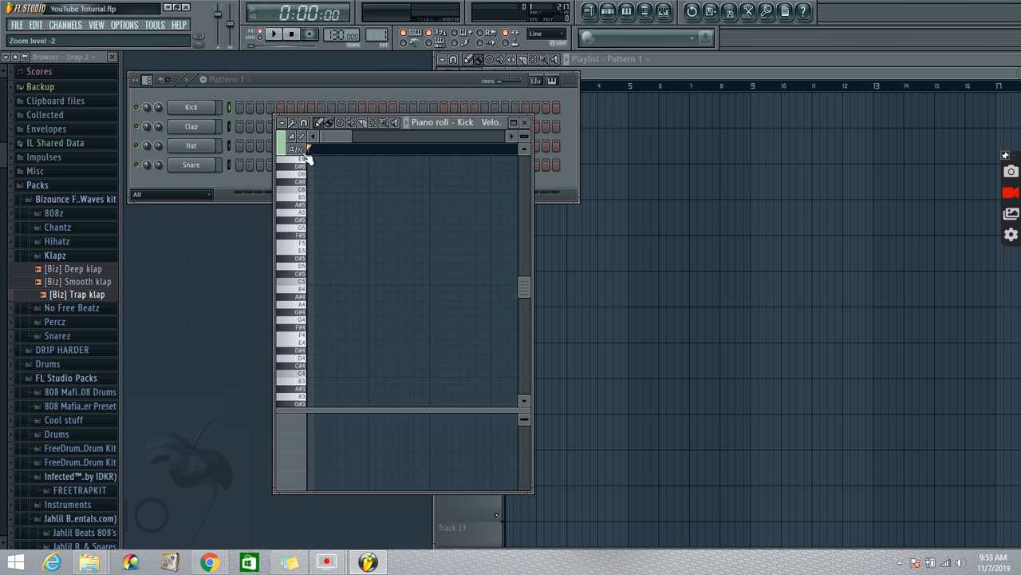
scroll(308, 255, "up", 3)
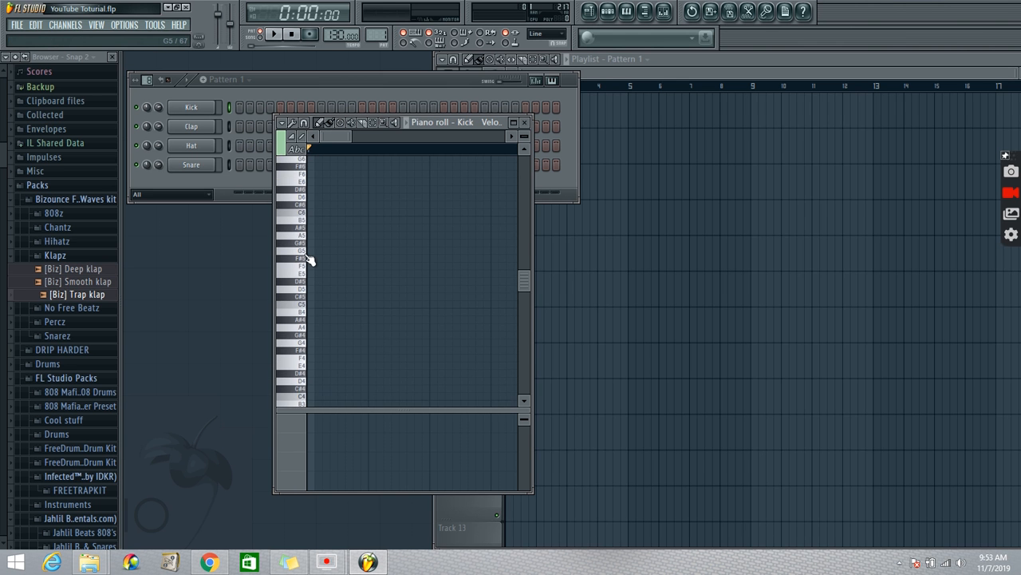
scroll(303, 264, "up", 2)
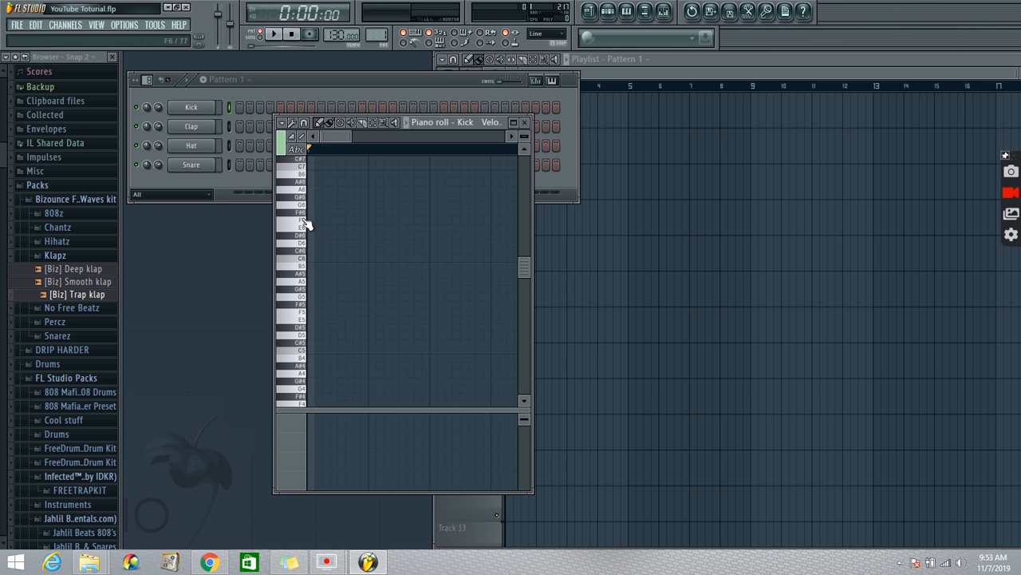
left_click(298, 151)
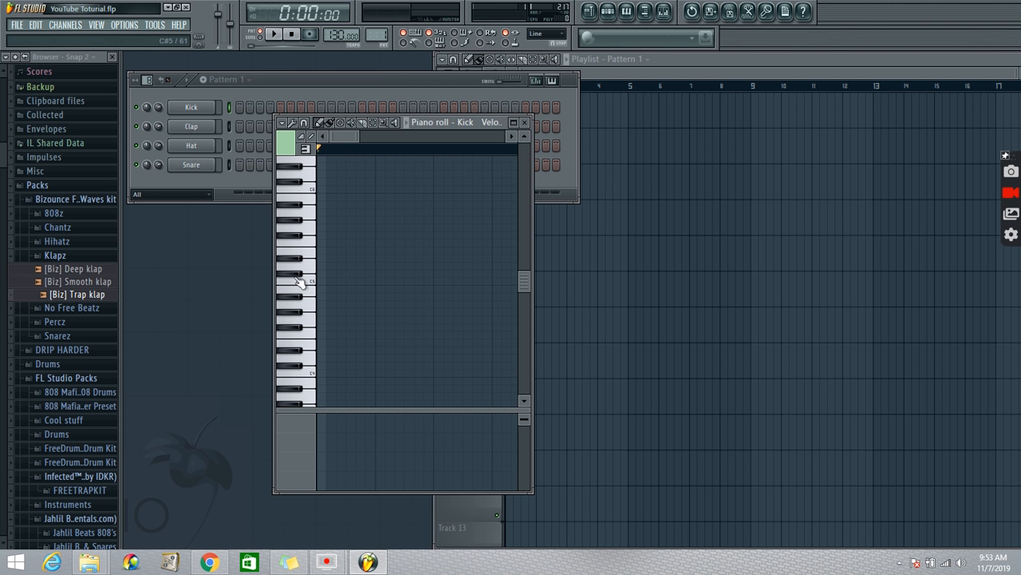
Step: Draw two-step-long B4 kick notes at steps 1 and 9, removing the extra note at step 5
left_click(320, 289)
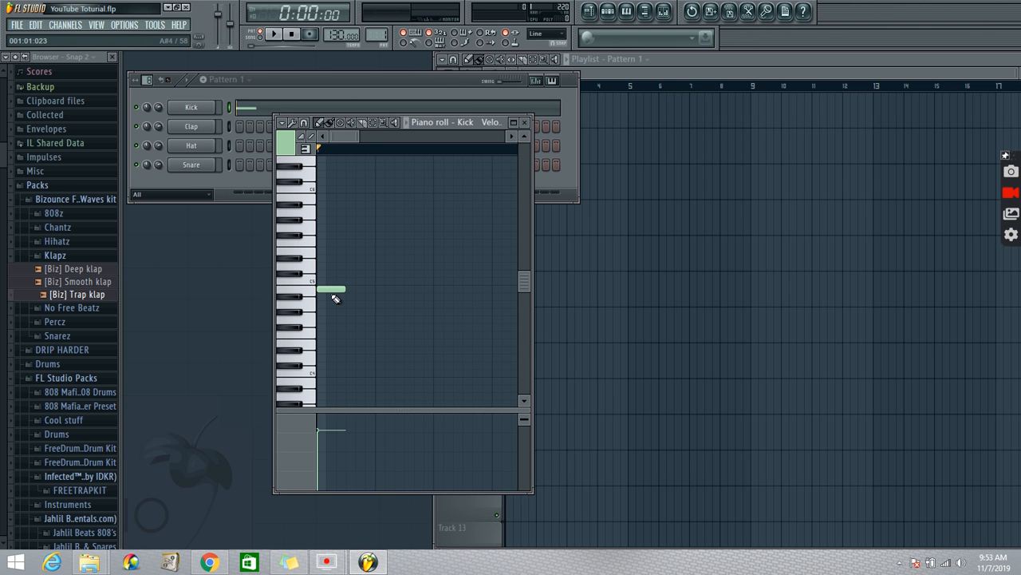
left_click(380, 291)
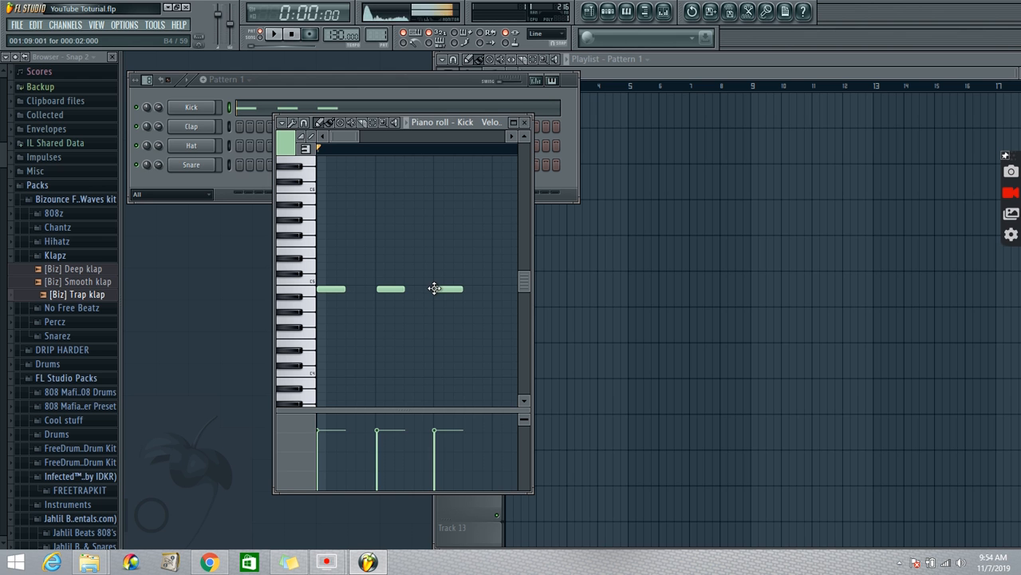
left_click(437, 290)
right_click(449, 289)
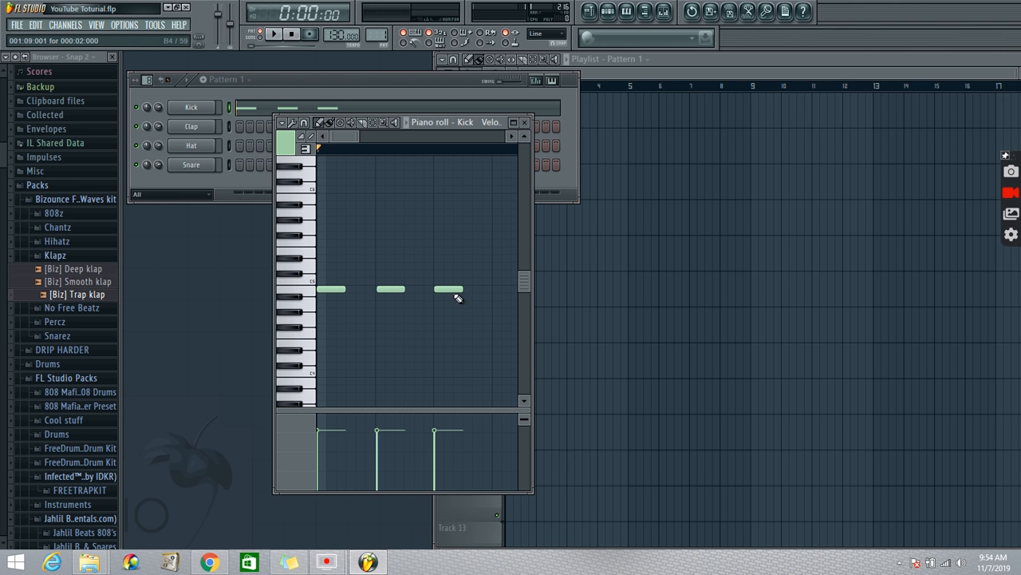
right_click(390, 290)
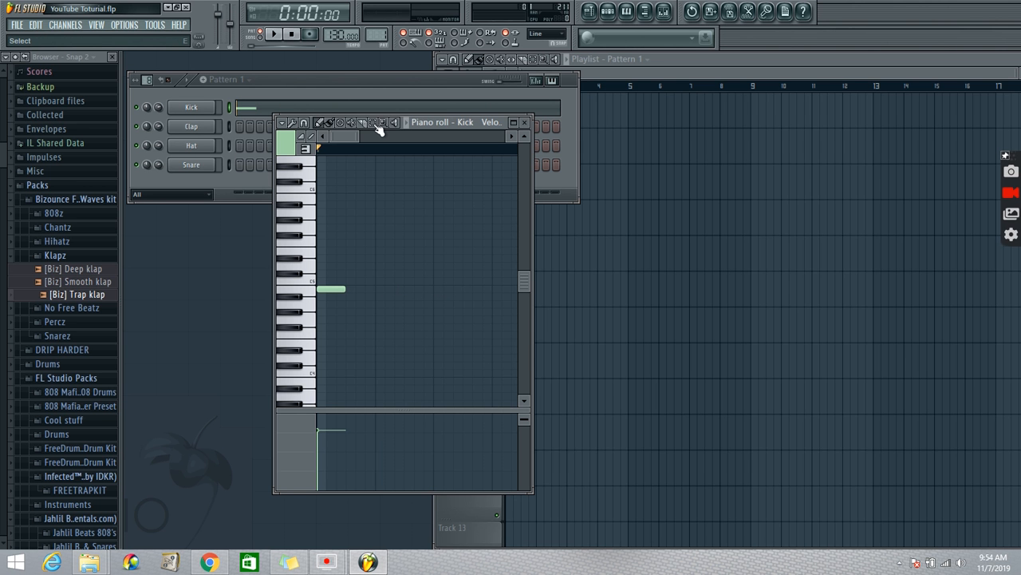
left_click(436, 289)
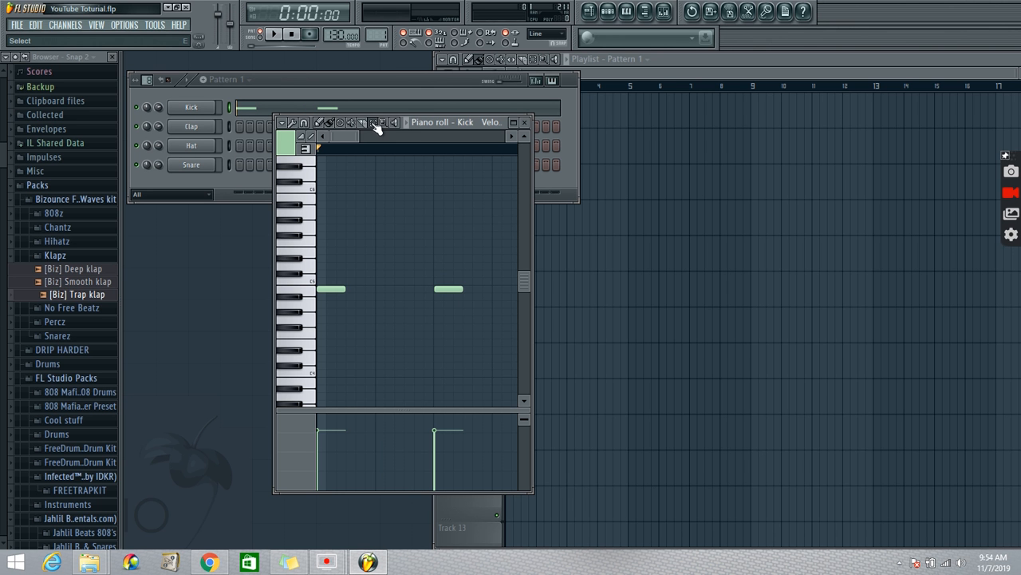
Step: Duplicate both kick notes and move the copies to steps 17 and 25 on B4
left_click_drag(465, 308, 319, 258)
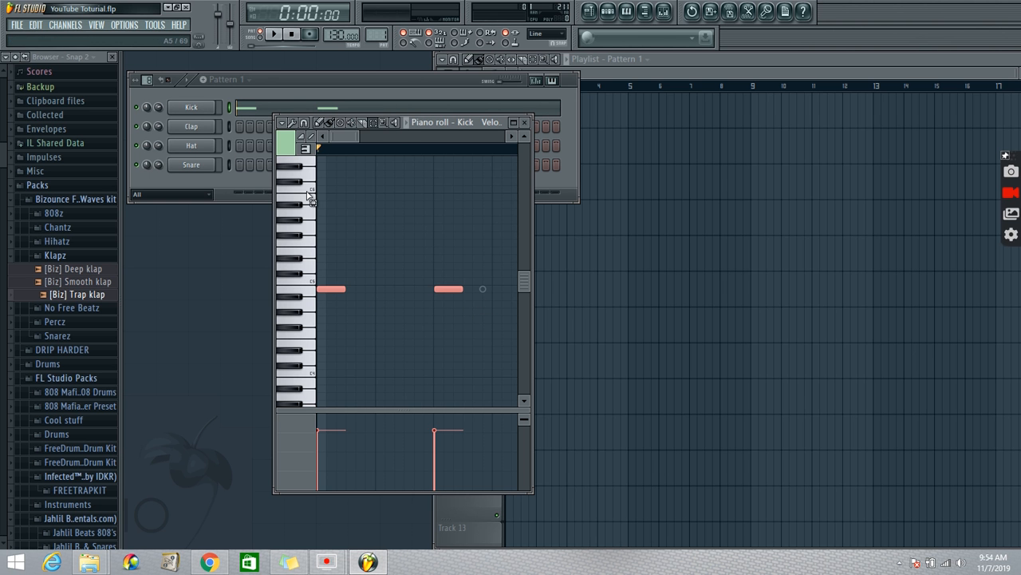
left_click(282, 124)
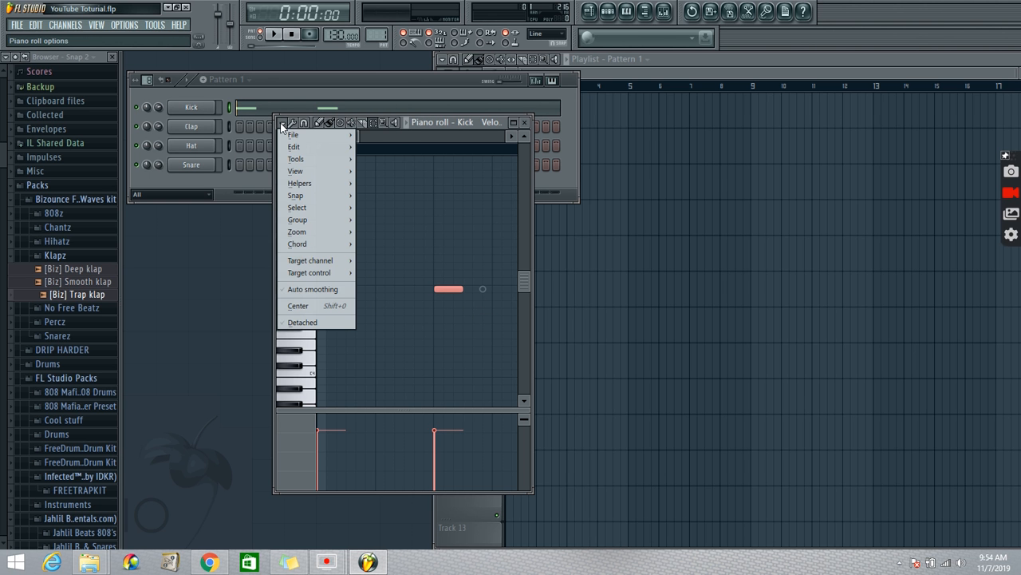
mouse_move(285, 129)
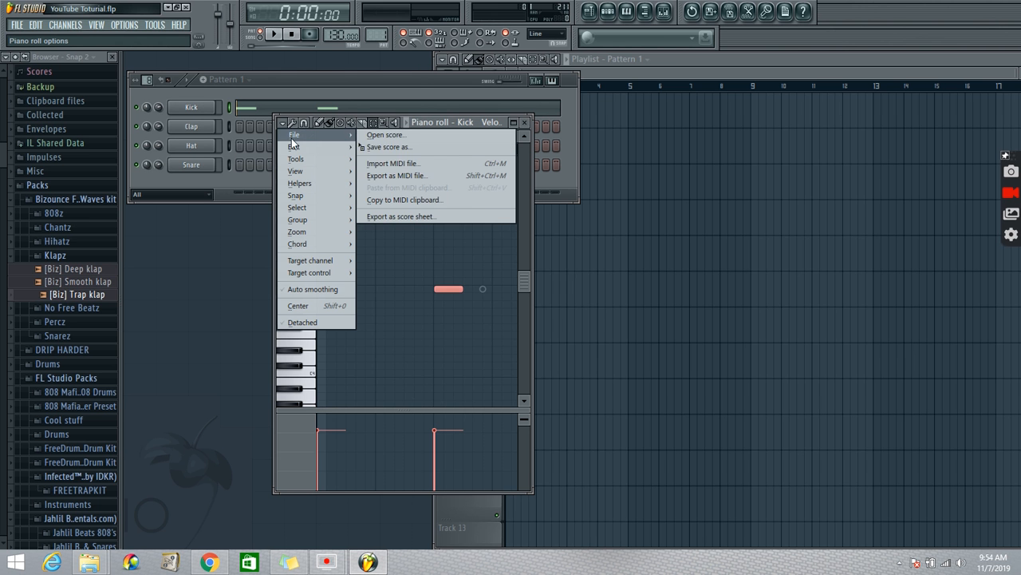
mouse_move(301, 149)
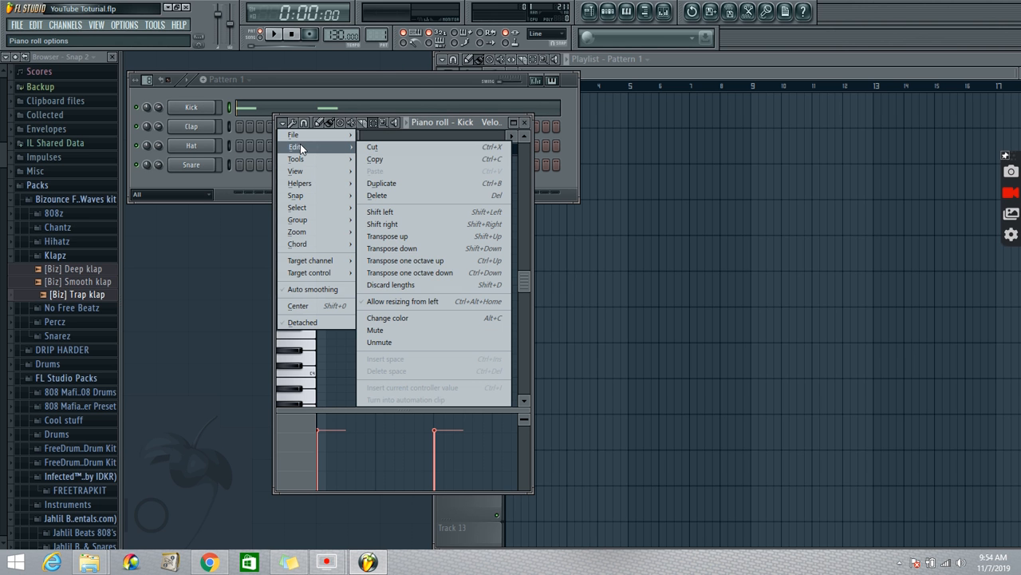
left_click(399, 182)
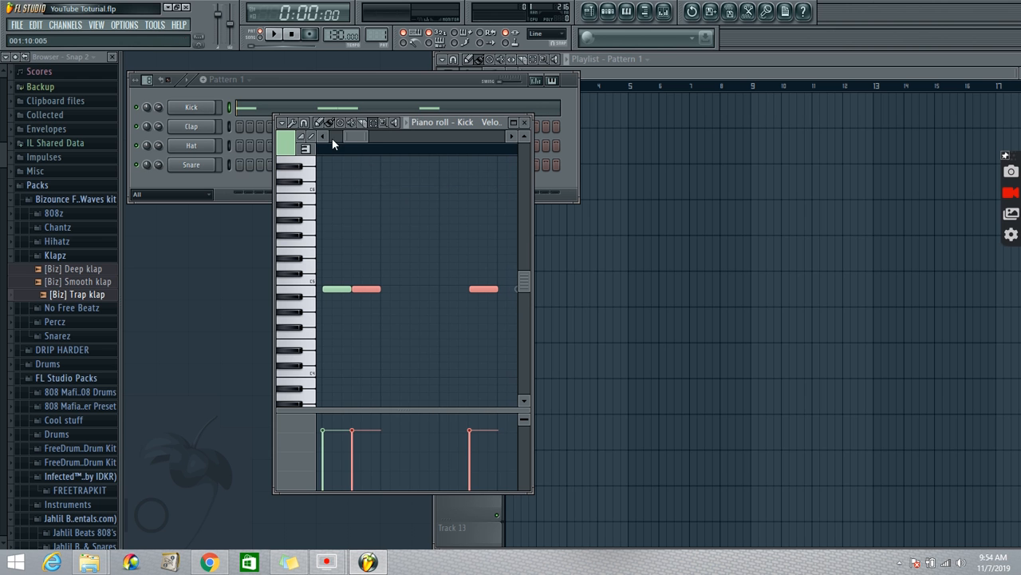
left_click_drag(367, 289, 397, 289)
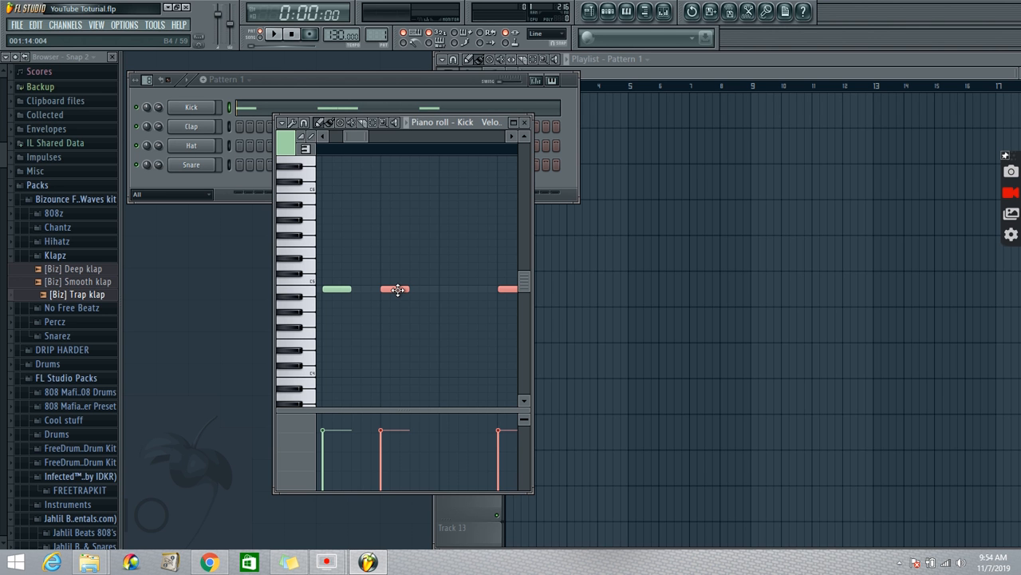
left_click_drag(398, 289, 454, 293)
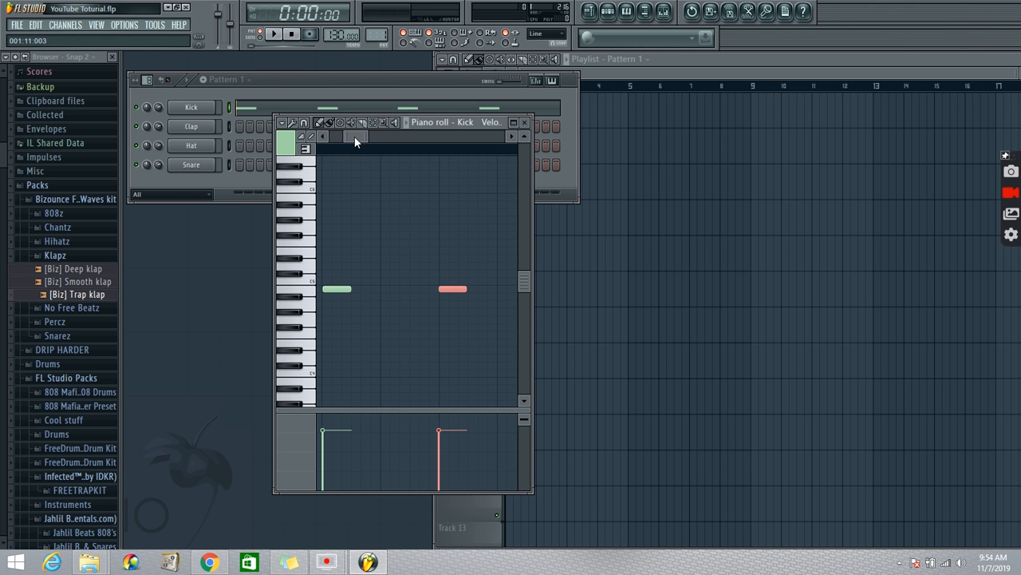
Step: Play the kick pattern from the start to hear it and stop playback
left_click_drag(354, 137, 323, 130)
left_click(276, 38)
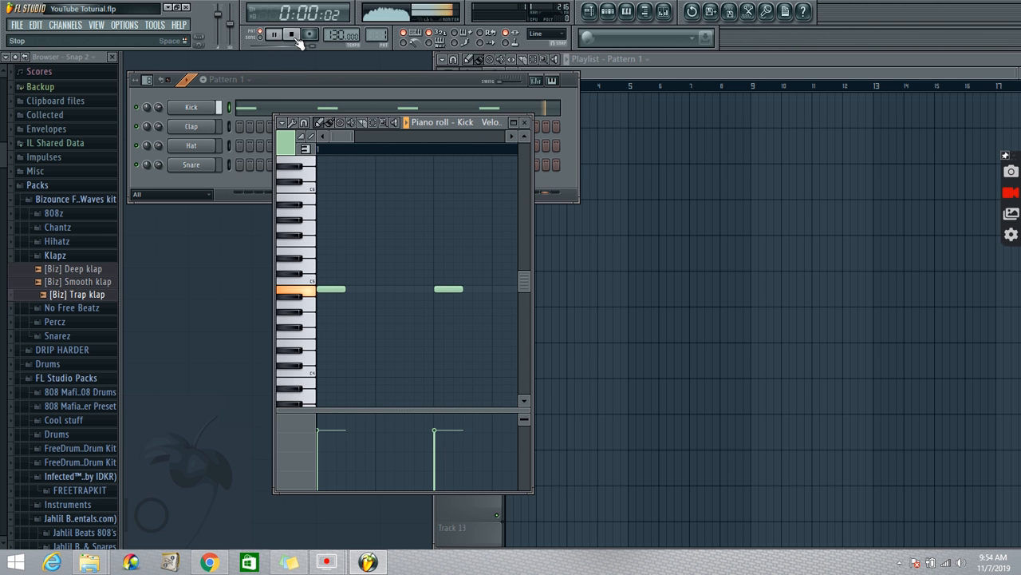
left_click(297, 40)
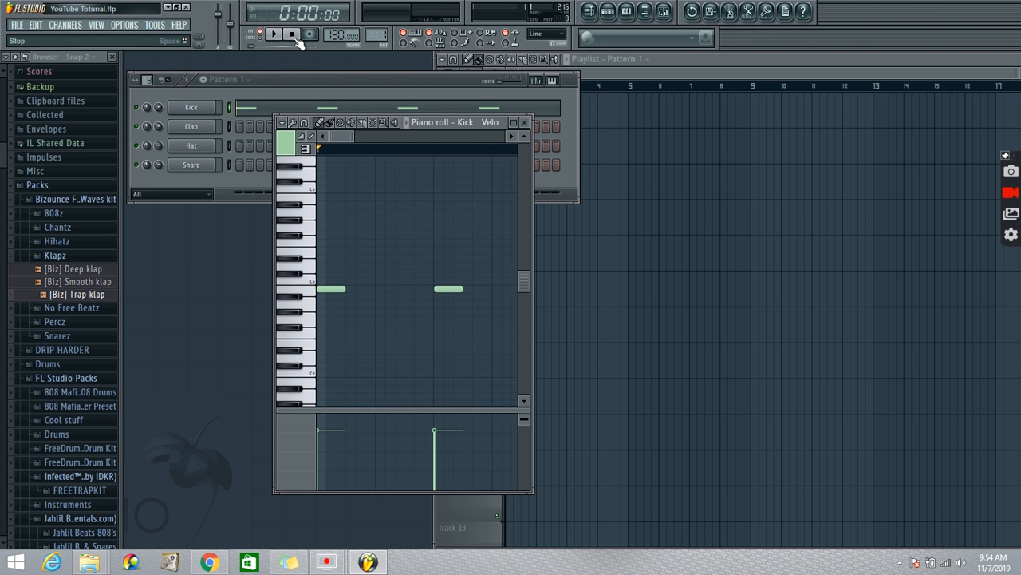
Step: Move the second kick note two steps earlier, to step 7 on B4
mouse_move(339, 135)
left_mouse_down()
mouse_move(371, 129)
mouse_move(334, 131)
mouse_move(363, 127)
mouse_move(344, 132)
mouse_move(352, 128)
left_mouse_up()
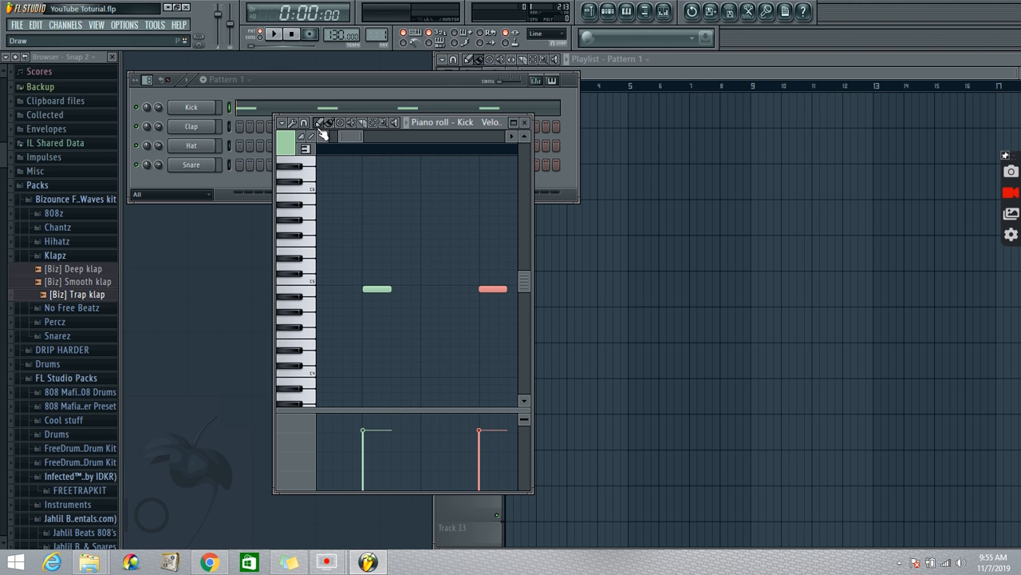
left_click_drag(345, 137, 322, 134)
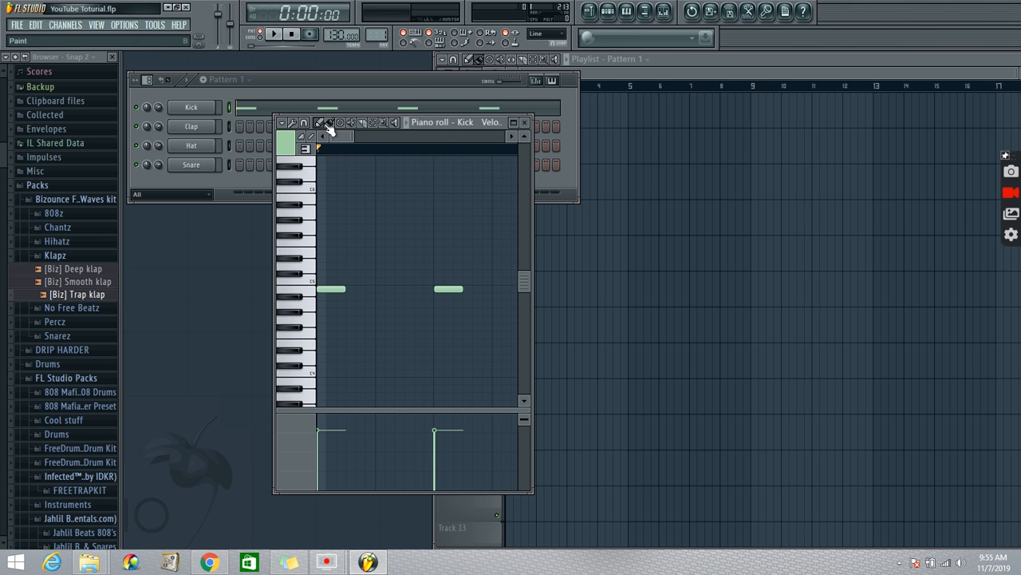
left_click(331, 122)
left_click_drag(447, 289, 418, 298)
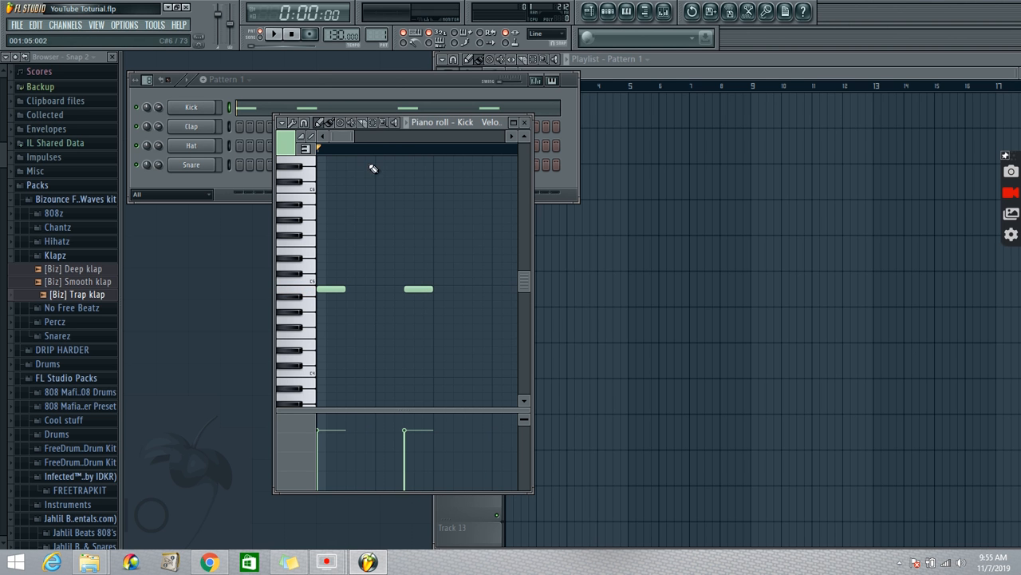
Step: While the pattern plays, add a B4 kick note at step 23, directly before the last note, and stop playback
left_click(276, 35)
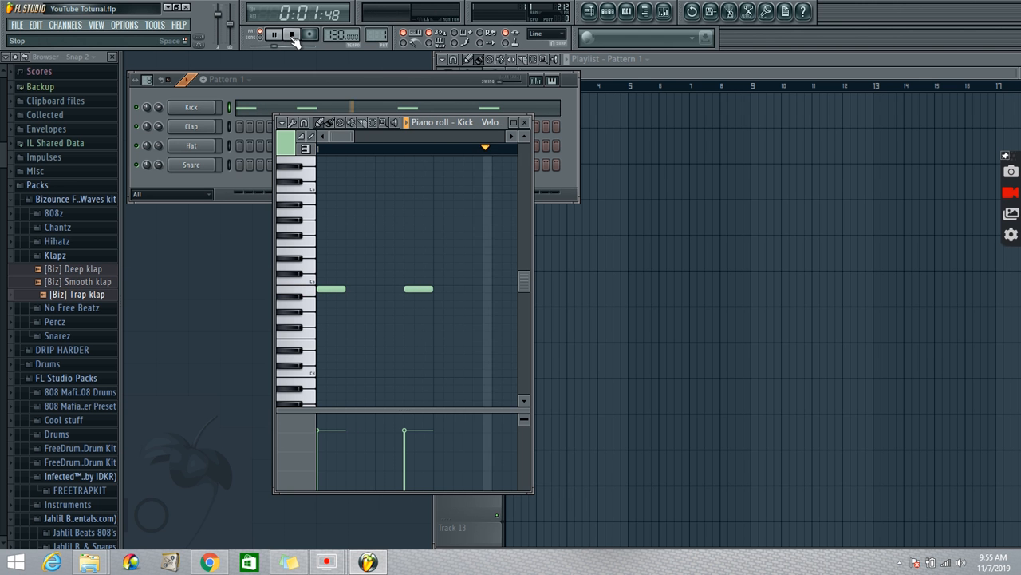
left_click_drag(347, 134, 369, 140)
left_click_drag(452, 289, 451, 290)
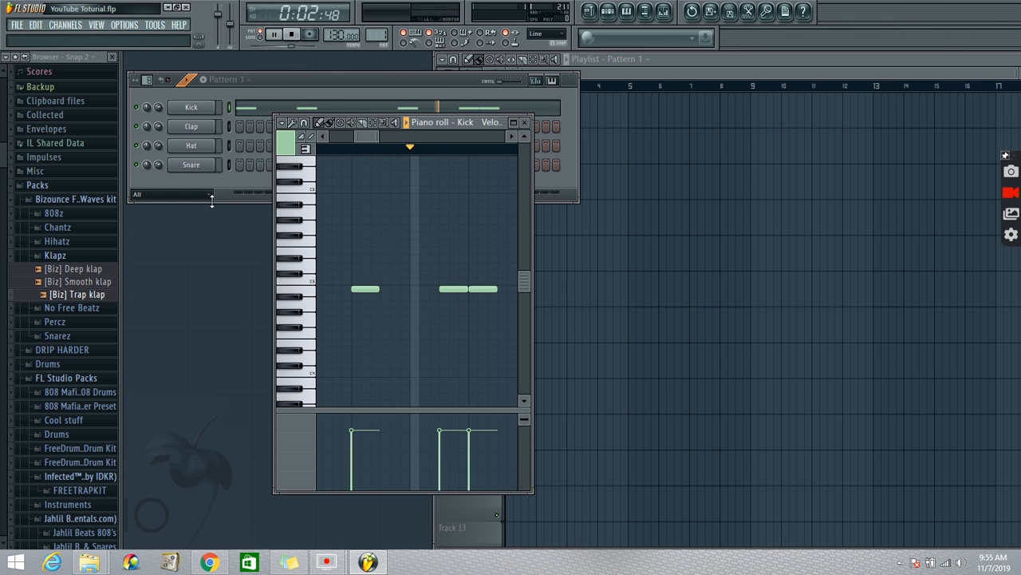
left_click(293, 39)
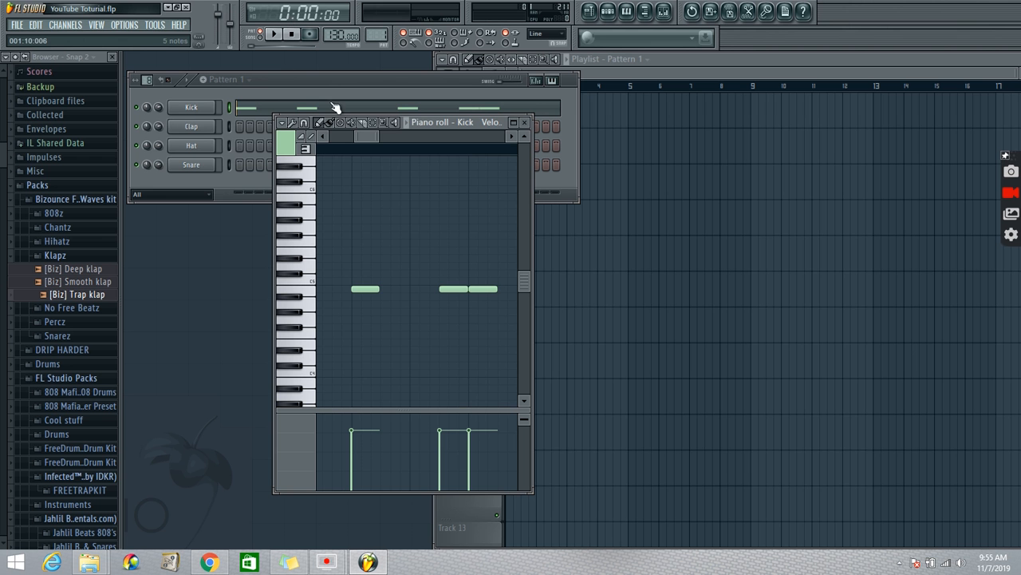
left_click(160, 104)
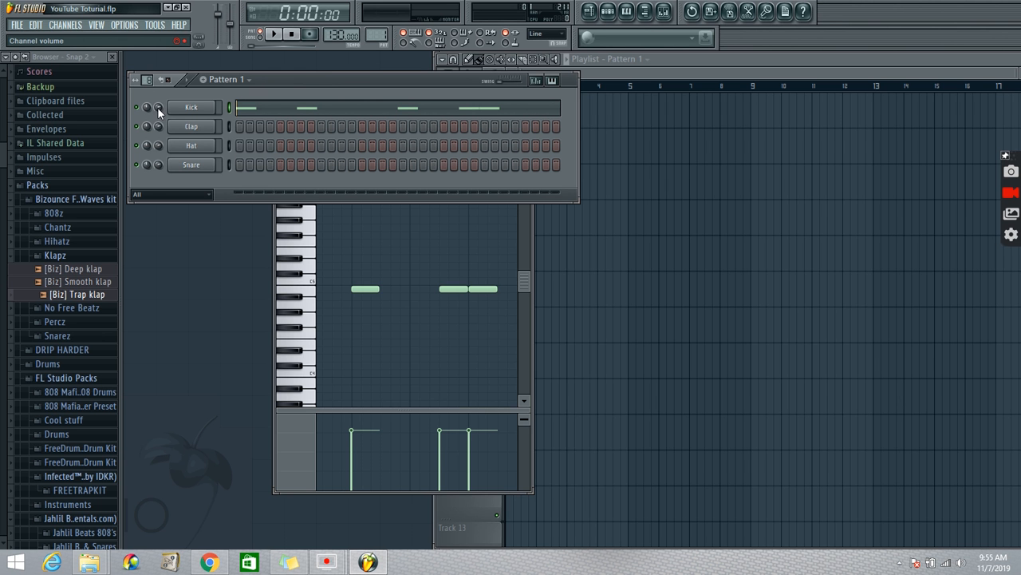
mouse_move(158, 107)
left_mouse_down()
mouse_move(159, 126)
mouse_move(159, 105)
left_mouse_up()
right_click(203, 109)
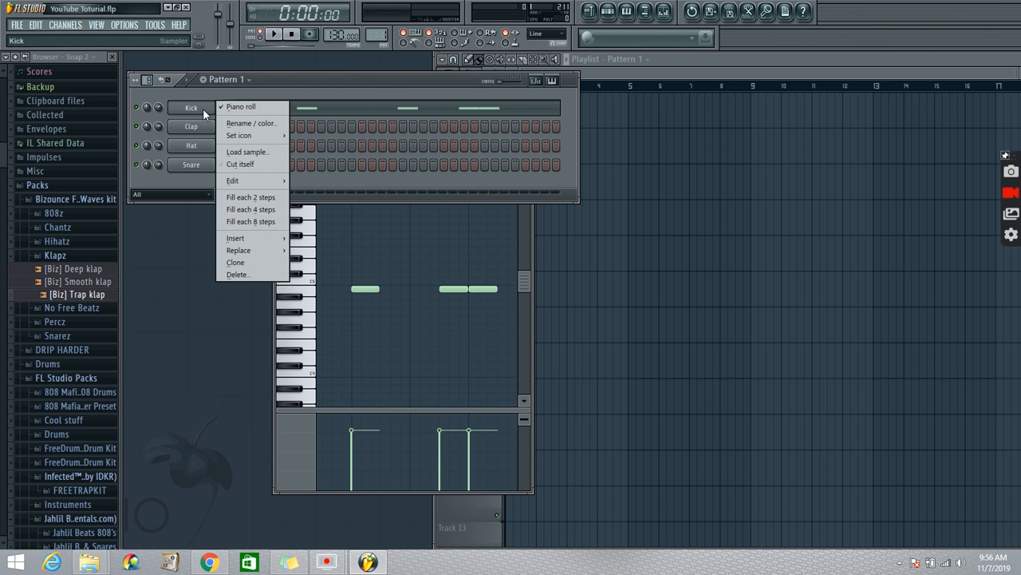
left_click(325, 75)
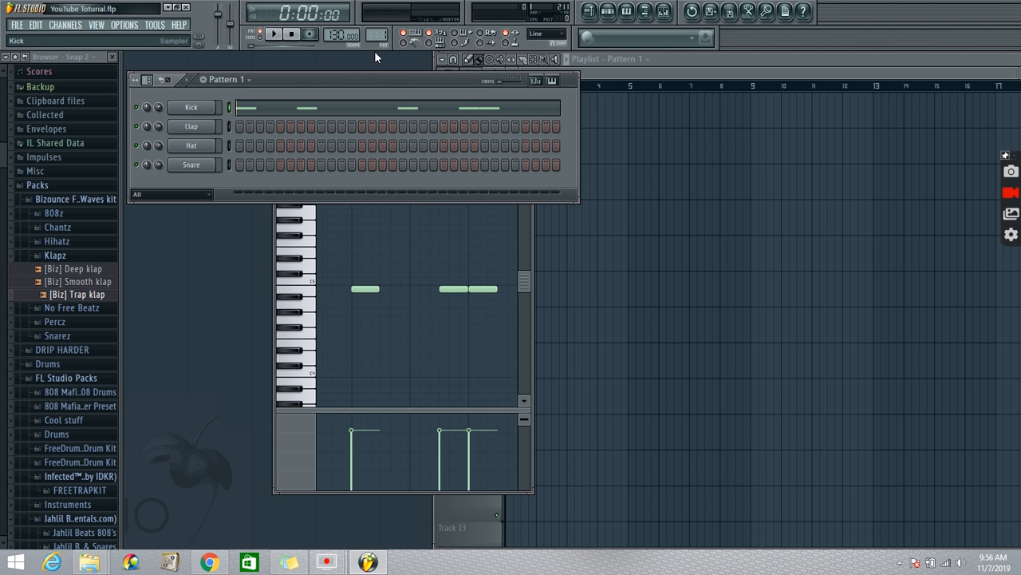
Step: Show the mixer, move it clear of the piano roll, and link the selected Kick channel to track Insert 1
left_click(663, 12)
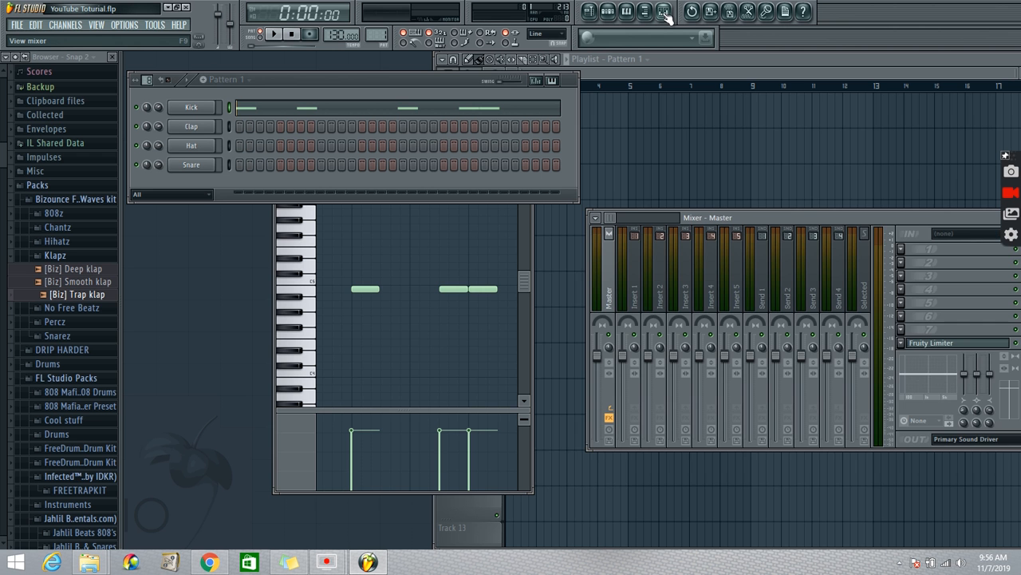
left_click_drag(805, 213, 749, 171)
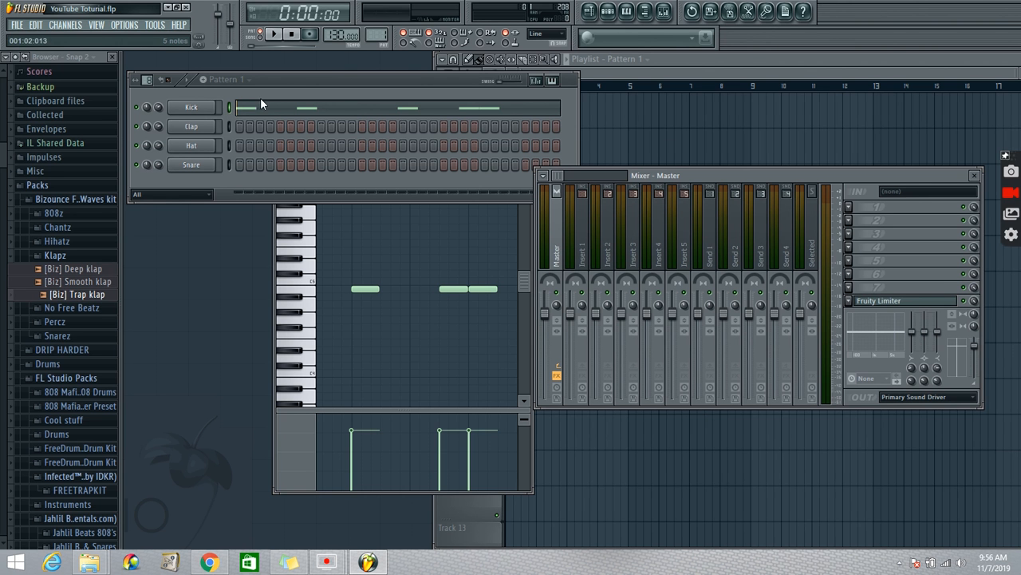
right_click(584, 246)
mouse_move(617, 231)
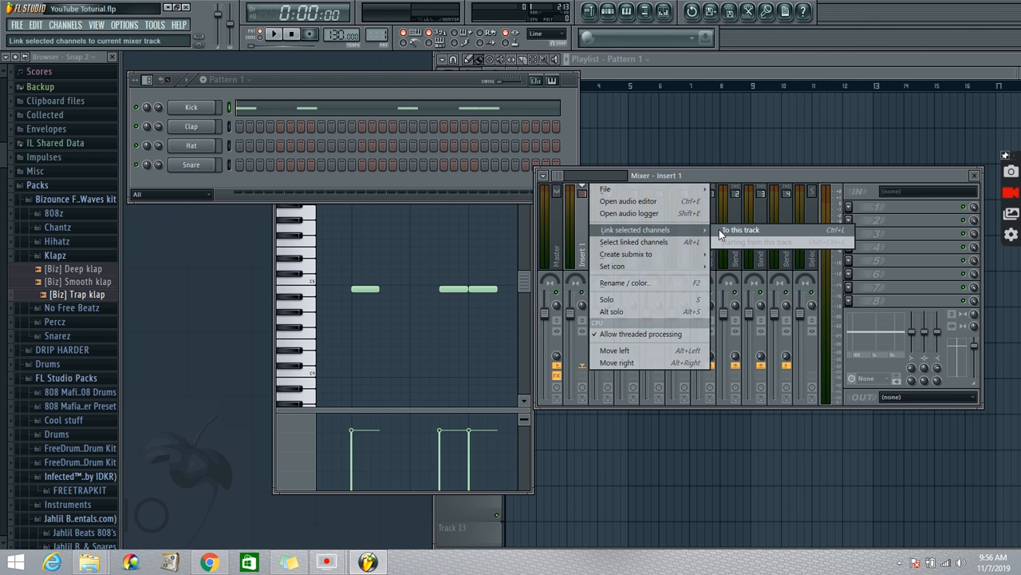
left_click(721, 232)
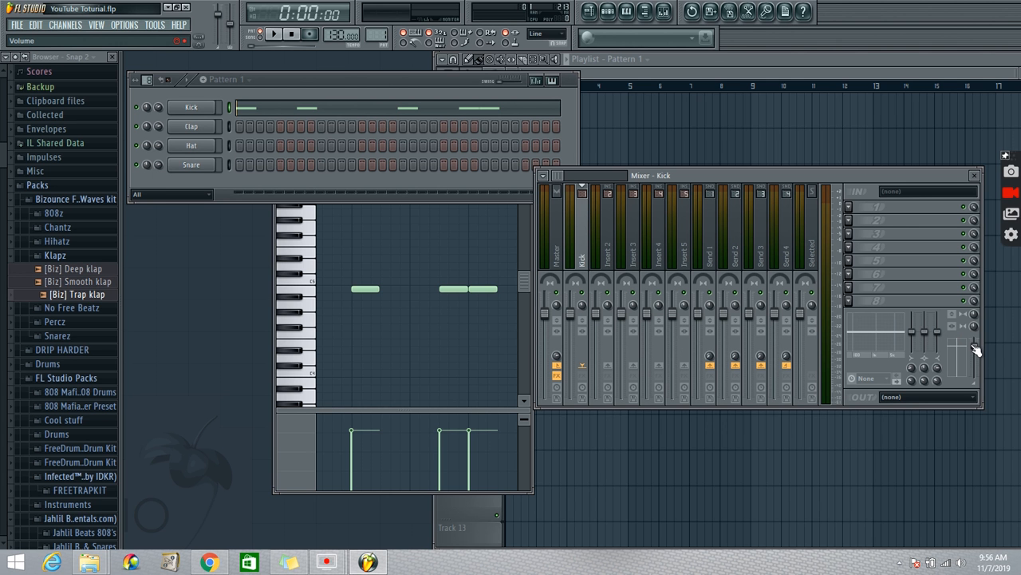
left_click_drag(571, 349, 570, 314)
left_click_drag(931, 337, 918, 339)
mouse_move(927, 337)
left_mouse_down()
mouse_move(924, 313)
mouse_move(924, 340)
mouse_move(924, 331)
left_mouse_up()
Step: Switch to Pattern 2 and lengthen its step grid to 32 steps
scroll(373, 34, "up", 1)
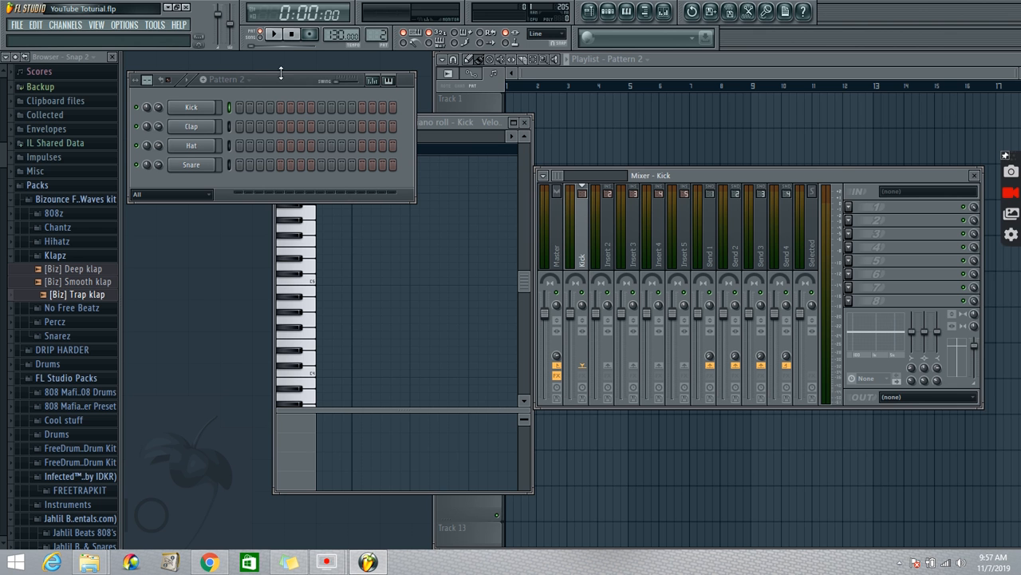
left_click(146, 81)
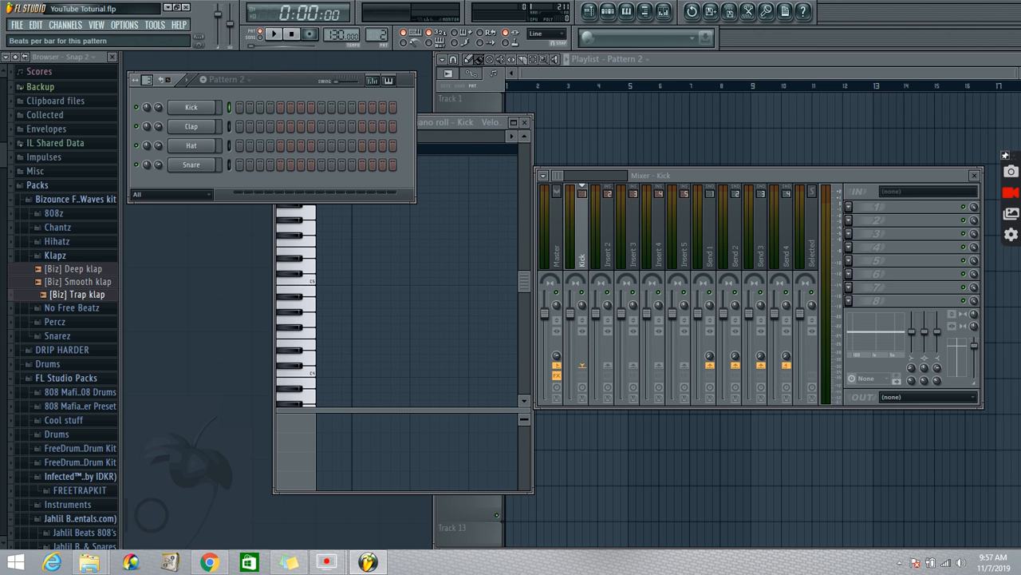
left_click_drag(146, 81, 146, 70)
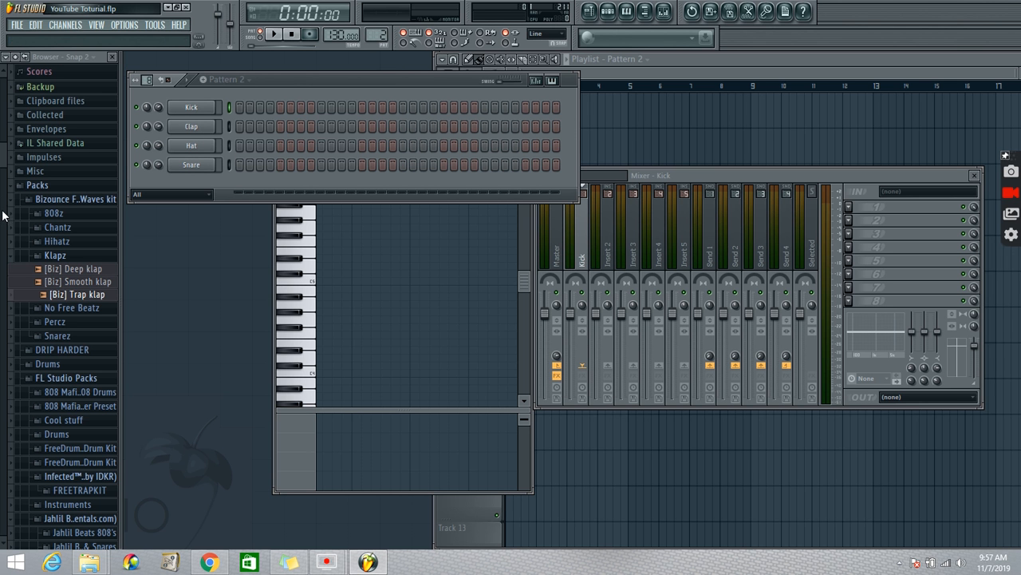
Step: Browse the sample packs in the browser, collapsing the Klapz and Jahlil Beats Kit folders
scroll(32, 199, "down", 2)
scroll(78, 132, "up", 4)
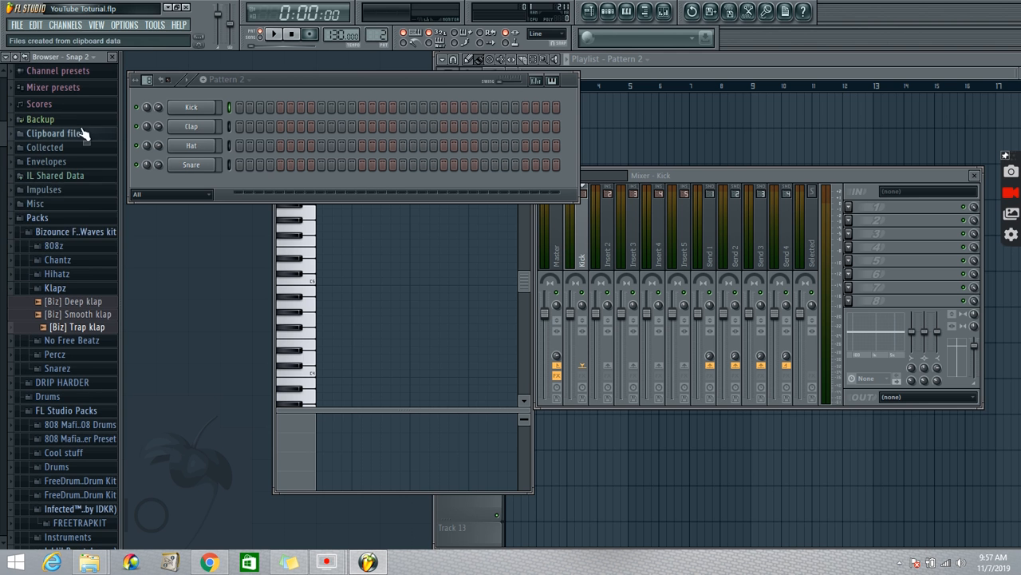
left_click_drag(3, 129, 2, 200)
left_click(67, 191)
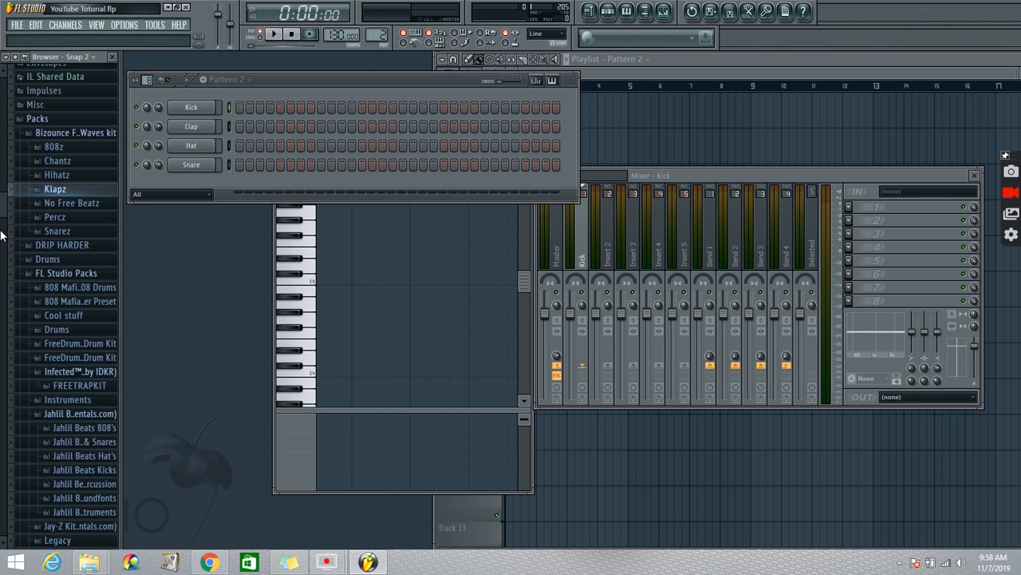
mouse_move(3, 199)
left_mouse_down()
mouse_move(4, 230)
mouse_move(5, 205)
left_mouse_up()
left_click_drag(3, 206, 3, 453)
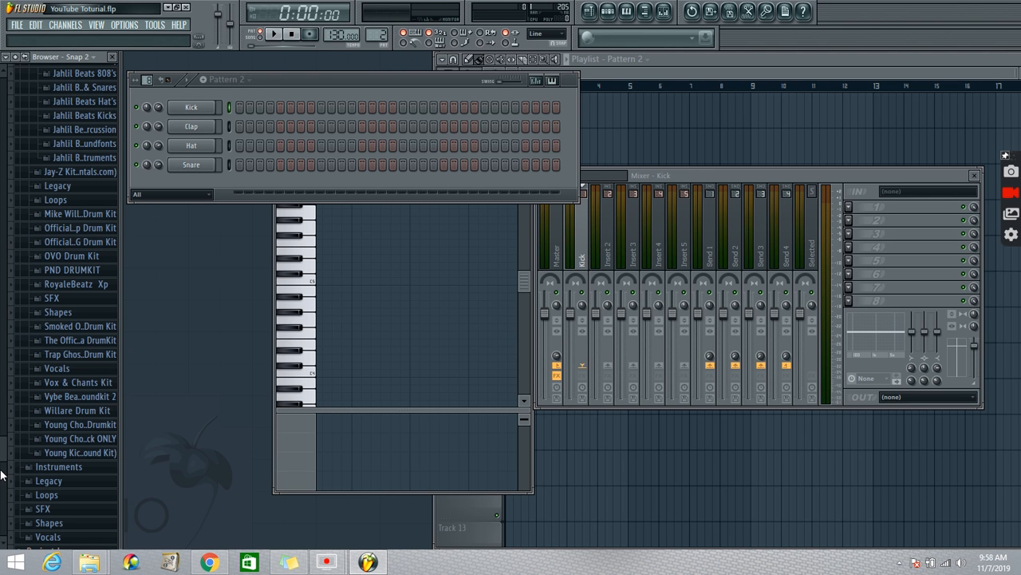
left_click_drag(2, 474, 23, 430)
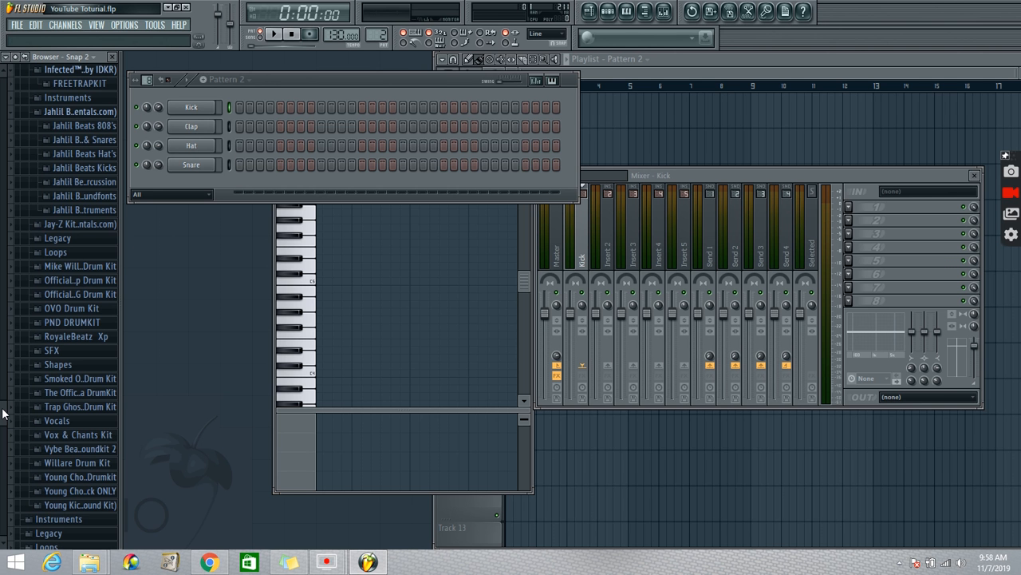
mouse_move(3, 413)
left_mouse_down()
mouse_move(3, 404)
mouse_move(3, 418)
left_mouse_up()
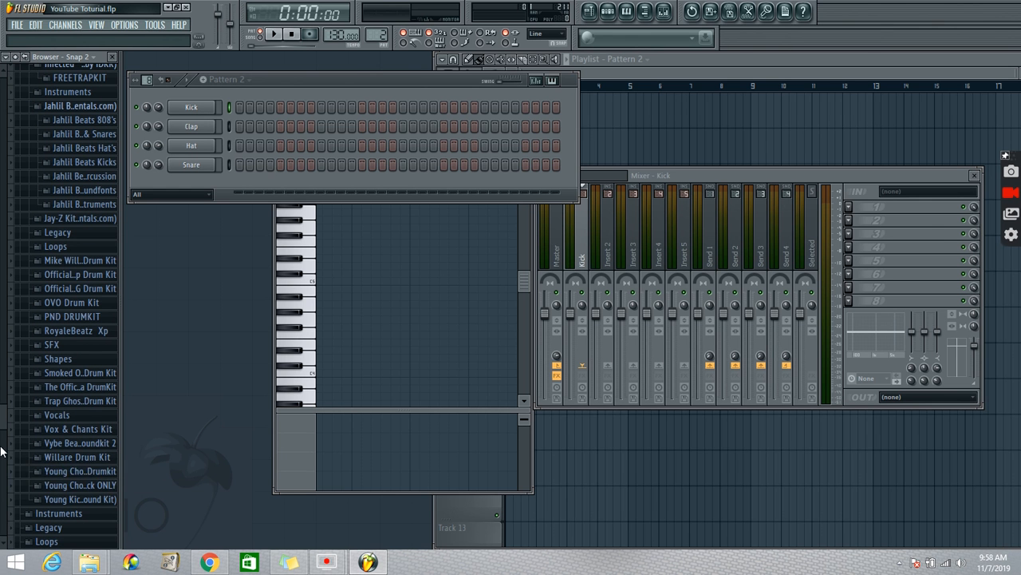
left_click_drag(0, 419, 84, 298)
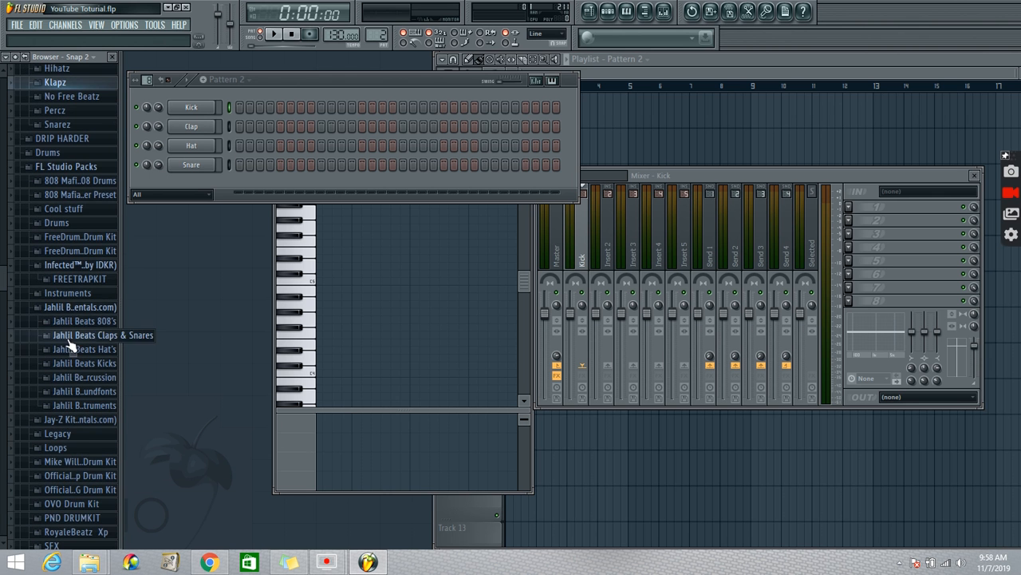
left_click(82, 309)
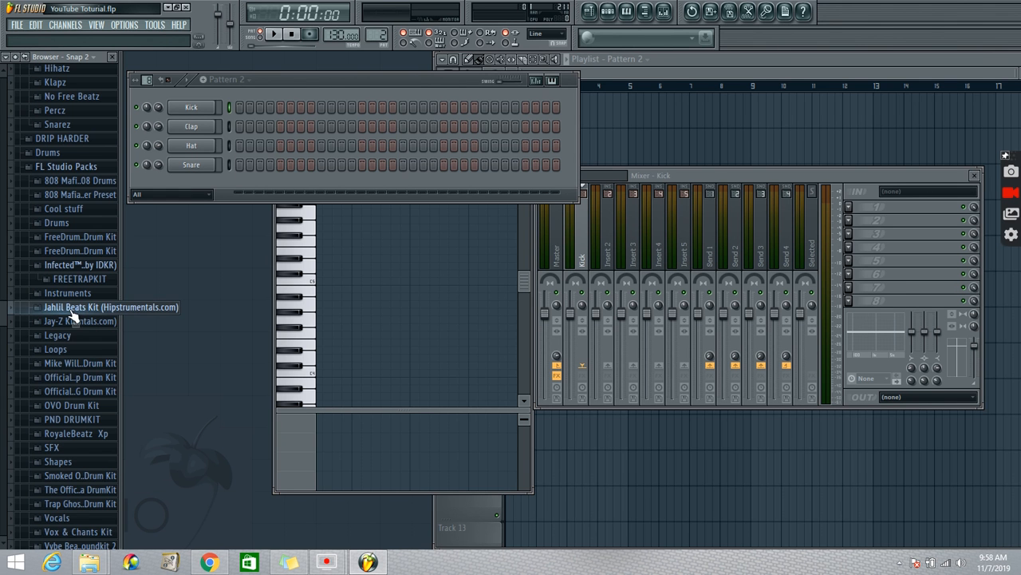
scroll(32, 360, "up", 4)
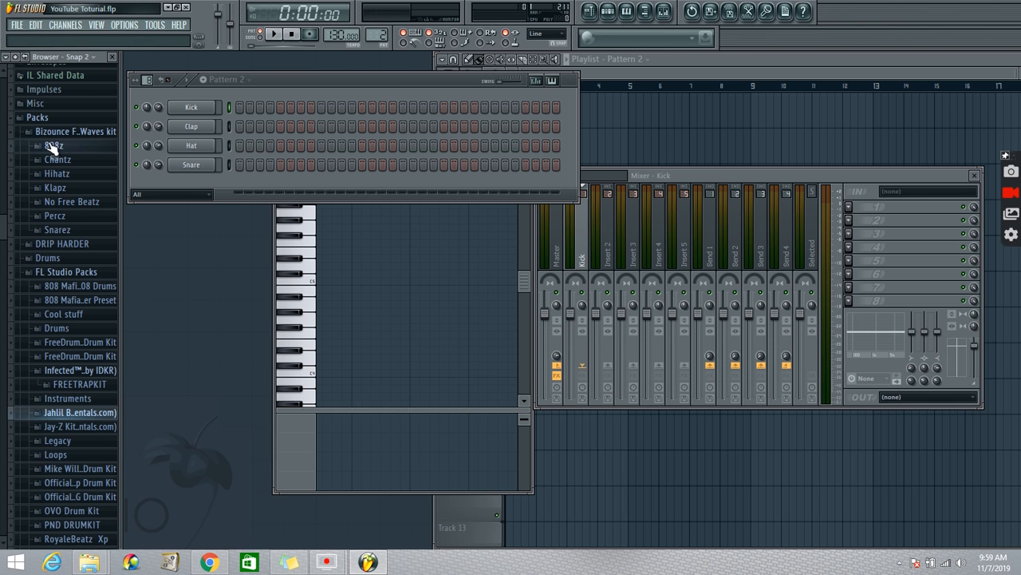
Step: Open the Clap channel in the piano roll and audition the clap sound at different pitches
right_click(200, 127)
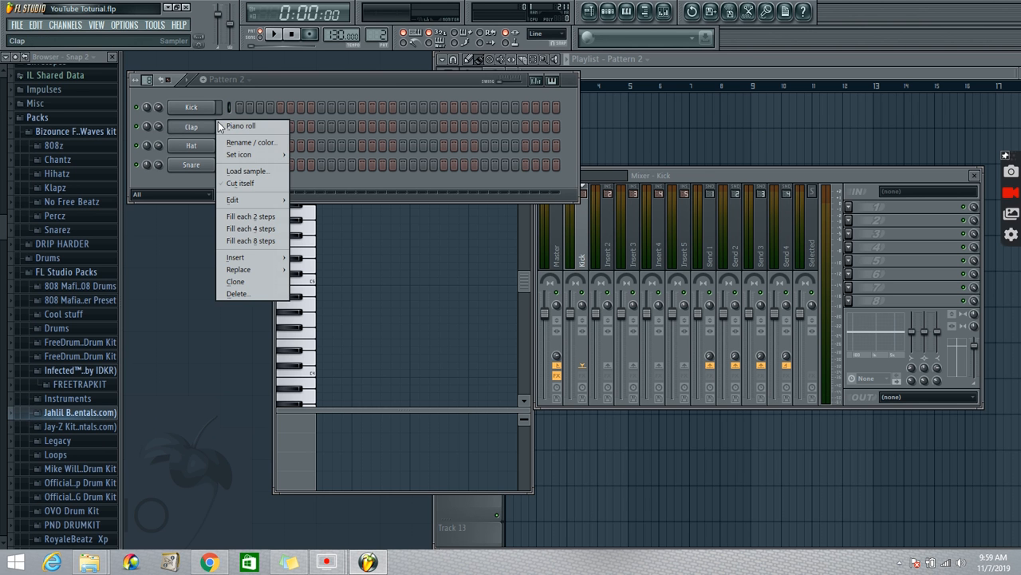
left_click(264, 125)
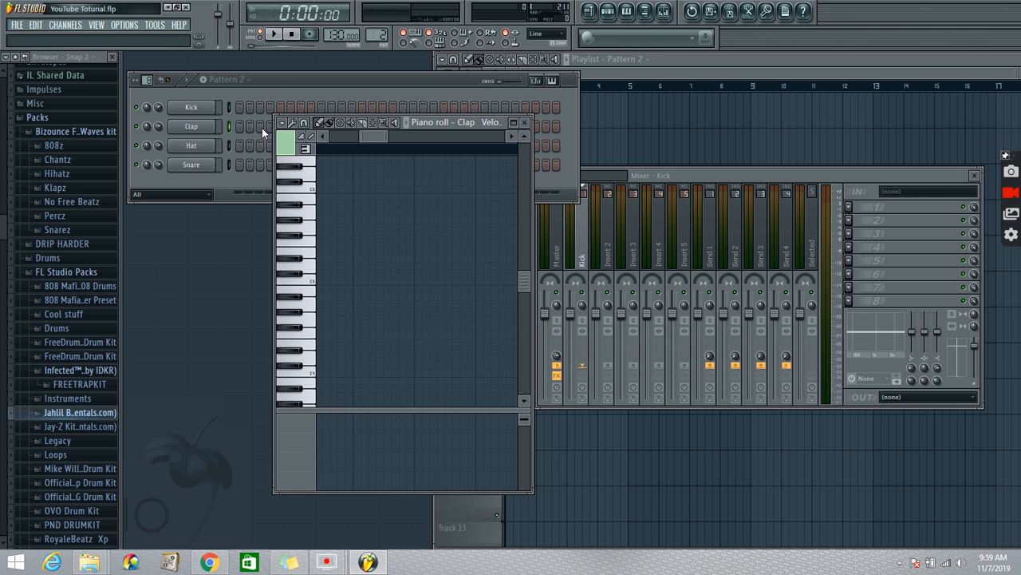
key("b")
key("b")
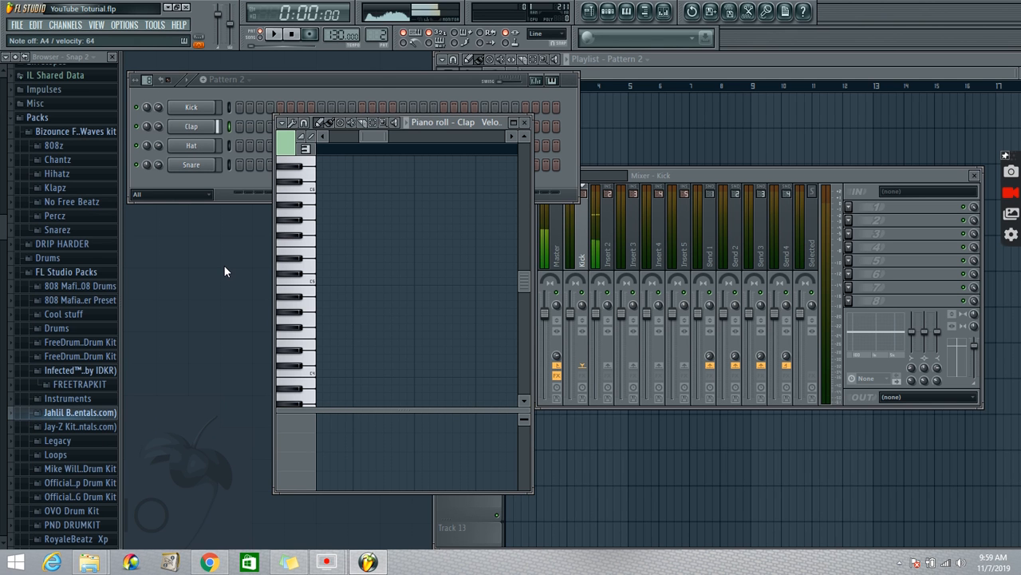
key("b")
key("b")
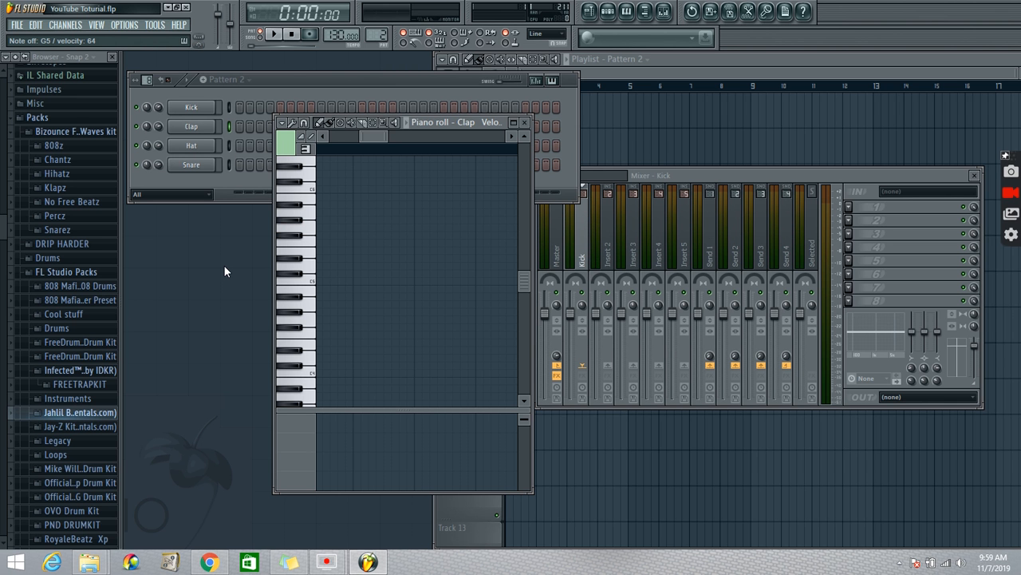
Step: Add two C5 clap notes in Pattern 2, one at step 5 and one at step 13
left_click_drag(380, 138, 320, 143)
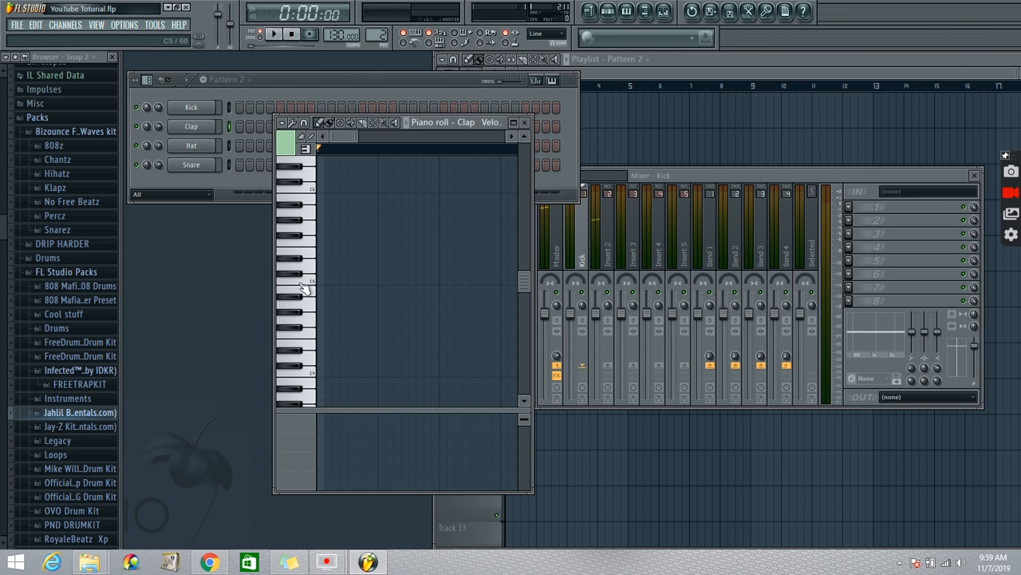
left_click(383, 282)
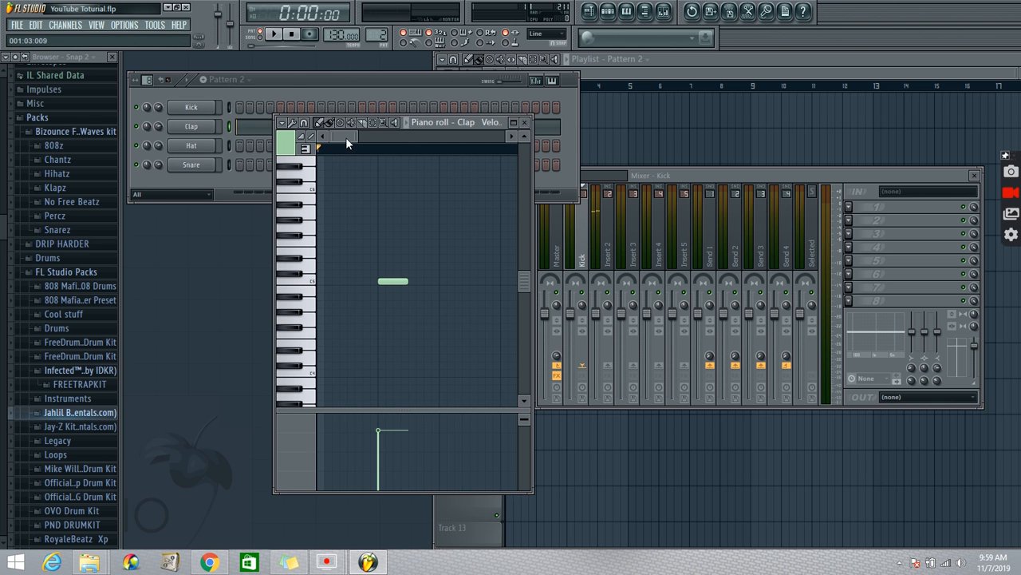
left_click_drag(345, 137, 353, 134)
left_click(435, 281)
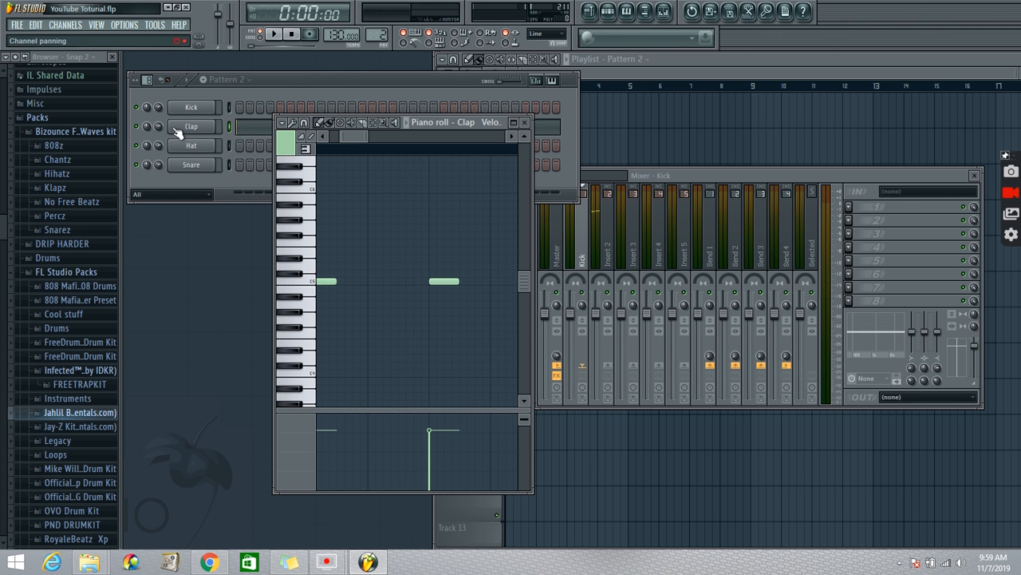
Step: Link the Clap channel to mixer track Insert 2 and lower that track's volume fader
left_click(229, 127)
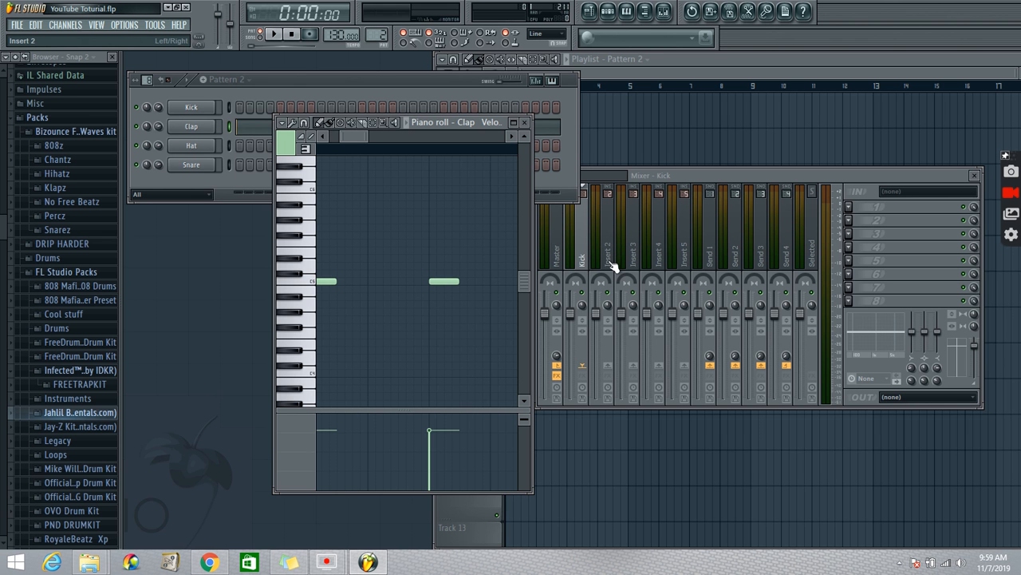
left_click(608, 184)
mouse_move(657, 231)
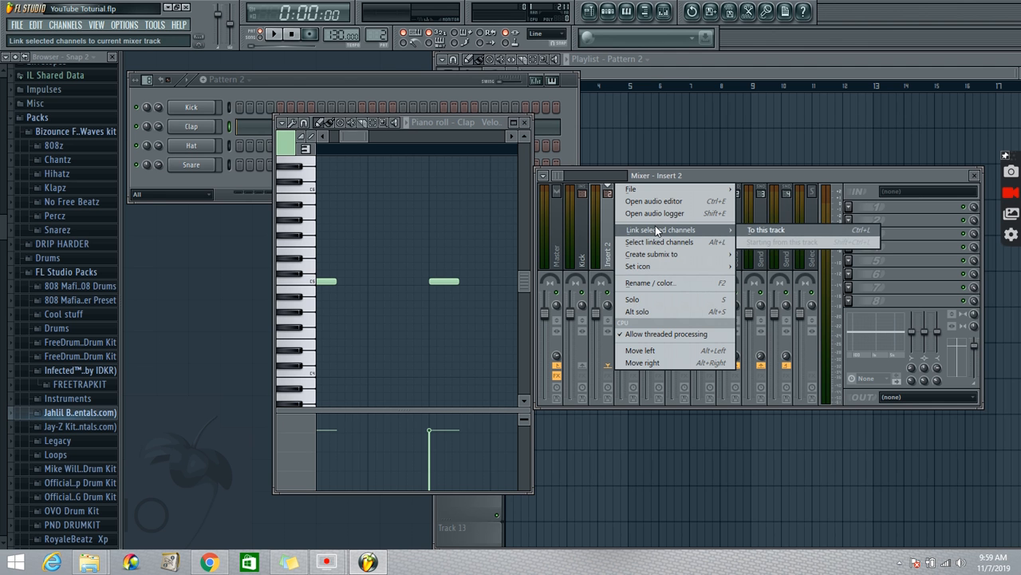
left_click(766, 230)
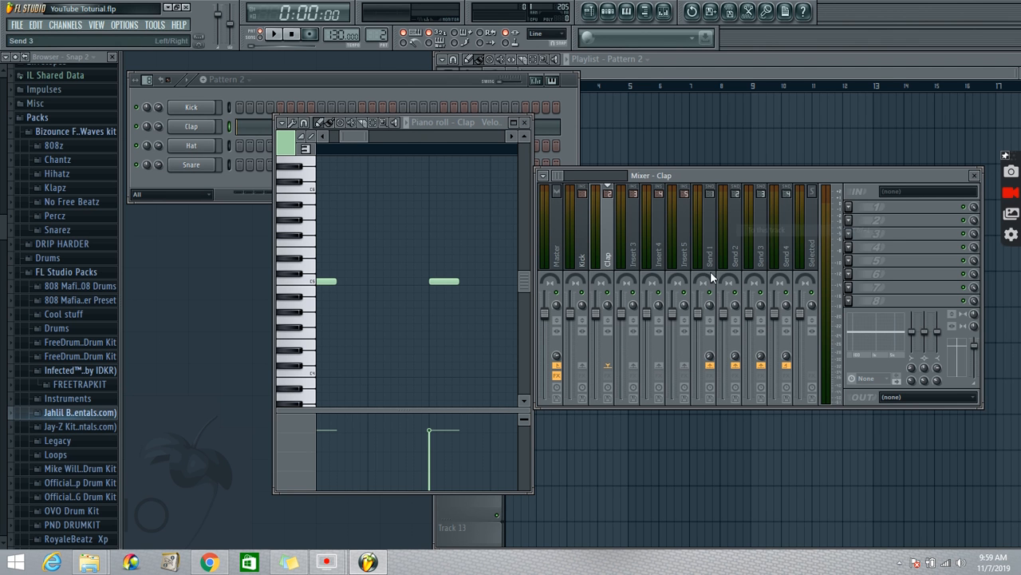
left_click_drag(596, 313, 596, 333)
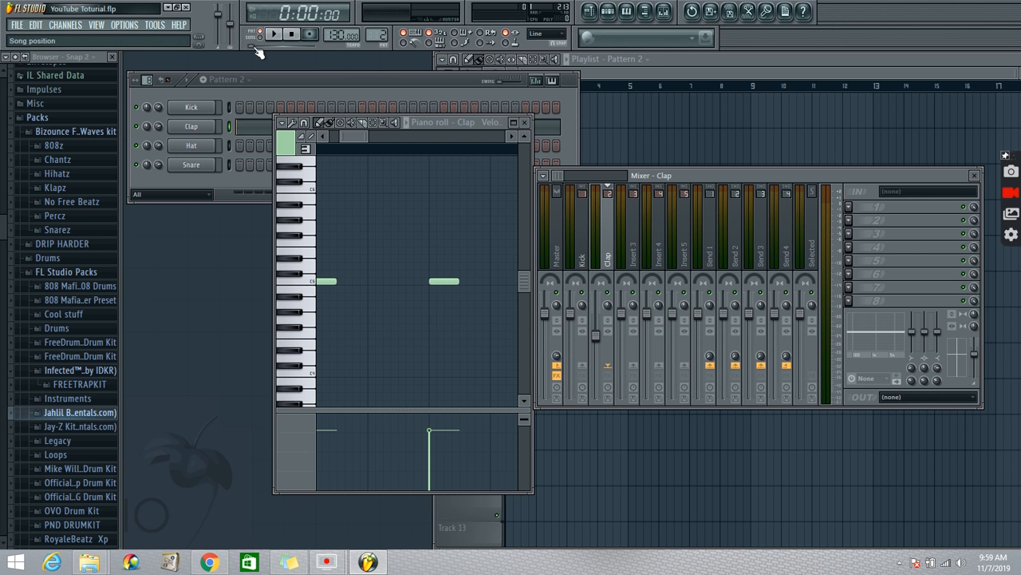
Step: Bring the playlist to the front and make Pattern 1 the active pattern
left_click(673, 57)
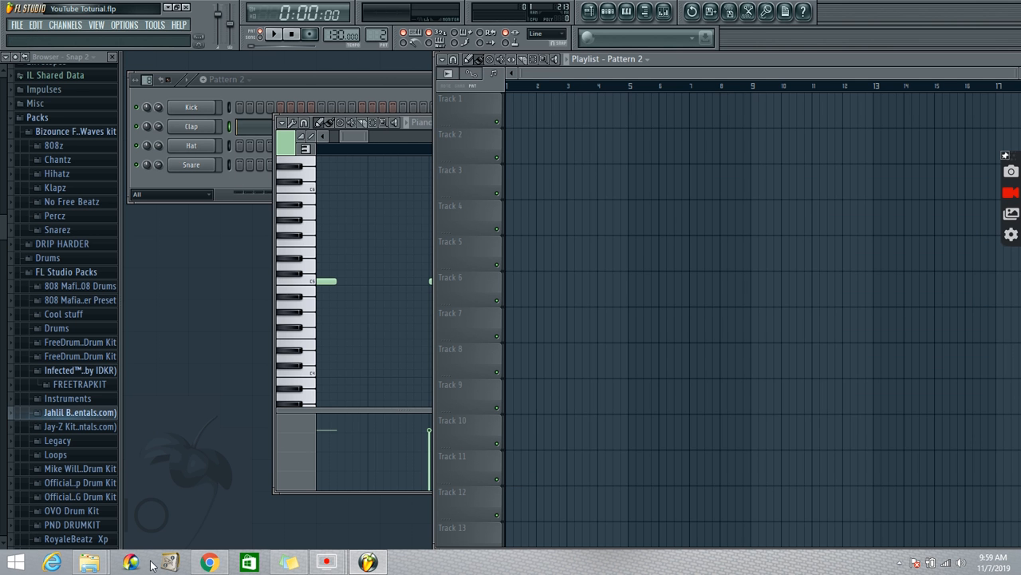
left_click(366, 81)
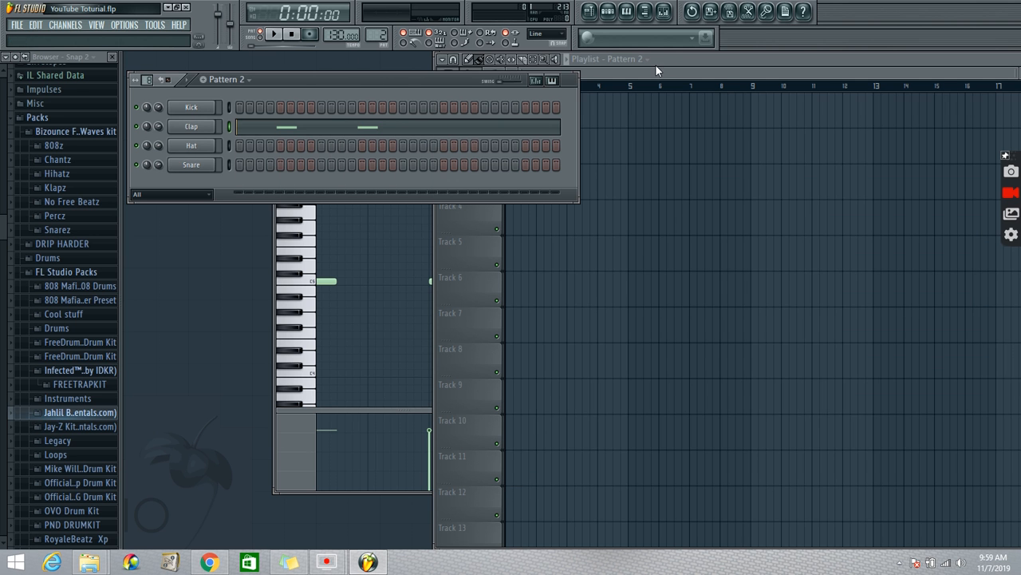
left_click(677, 59)
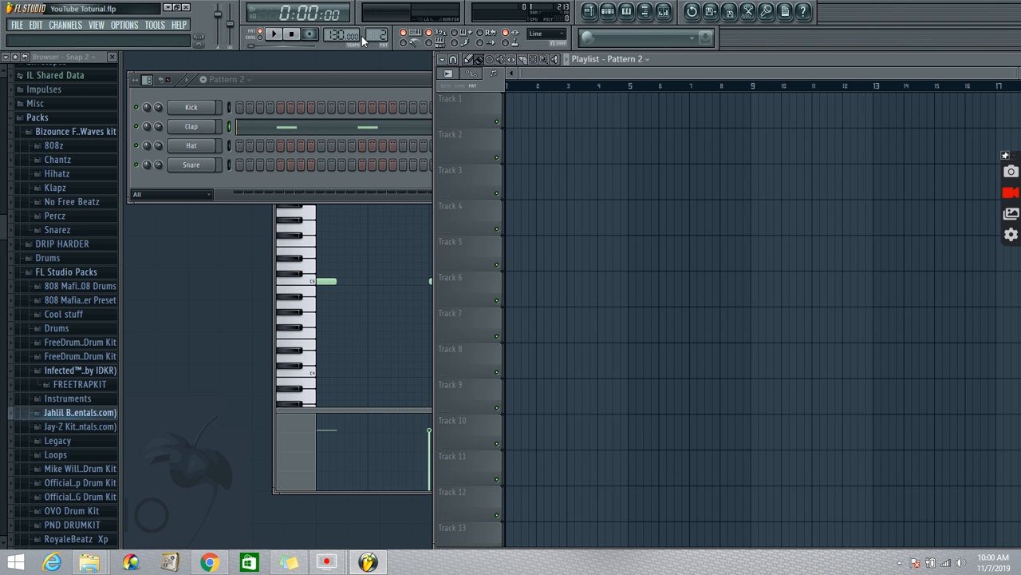
scroll(378, 35, "down", 1)
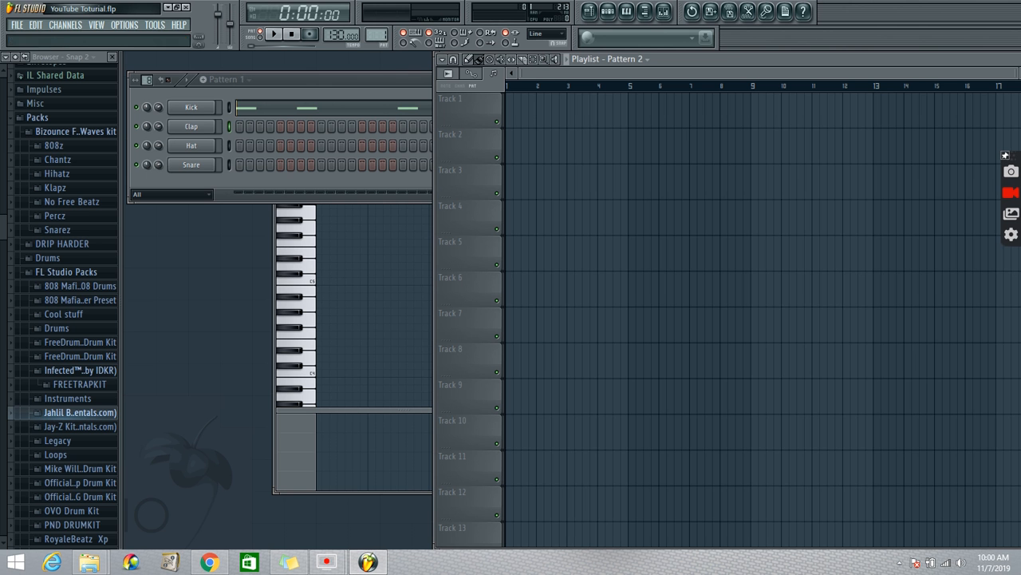
Step: Set playback to song mode and place a Pattern 1 clip at bar 1 of Track 1 in the playlist
left_click(266, 43)
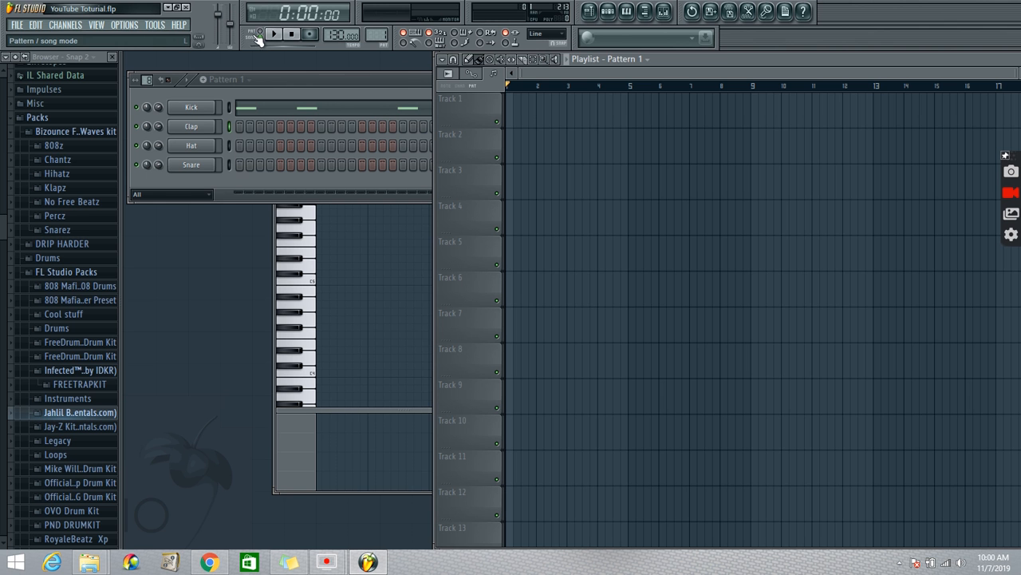
left_click(261, 36)
left_click(265, 39)
left_click(551, 103)
left_click_drag(584, 114, 525, 111)
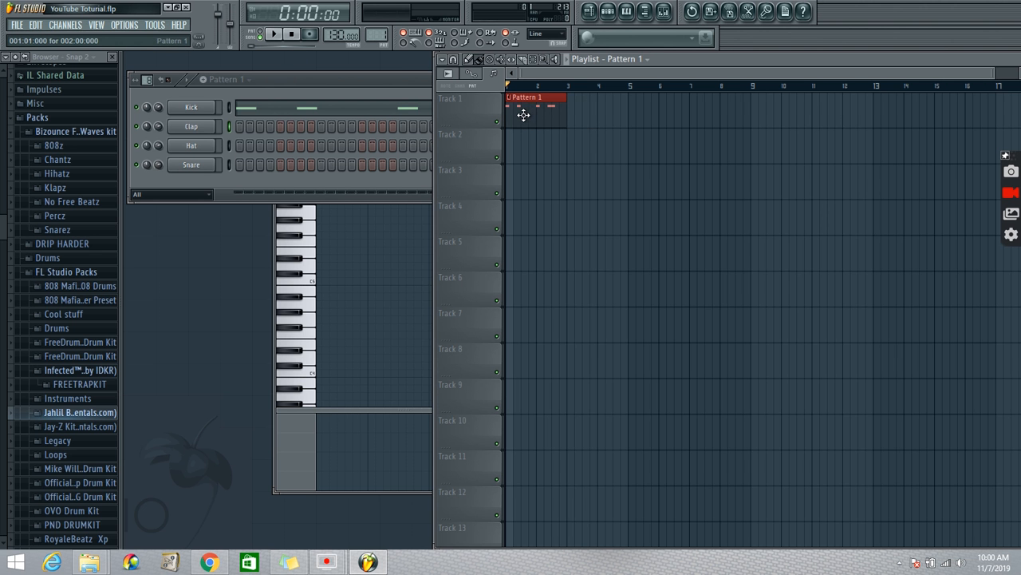
Step: Place a second Pattern 1 clip at bar 3 of Track 1 and Pattern 2 clips at bars 1 and 3 of Track 2, previewing the song
left_click(620, 108)
left_click_drag(620, 108, 585, 109)
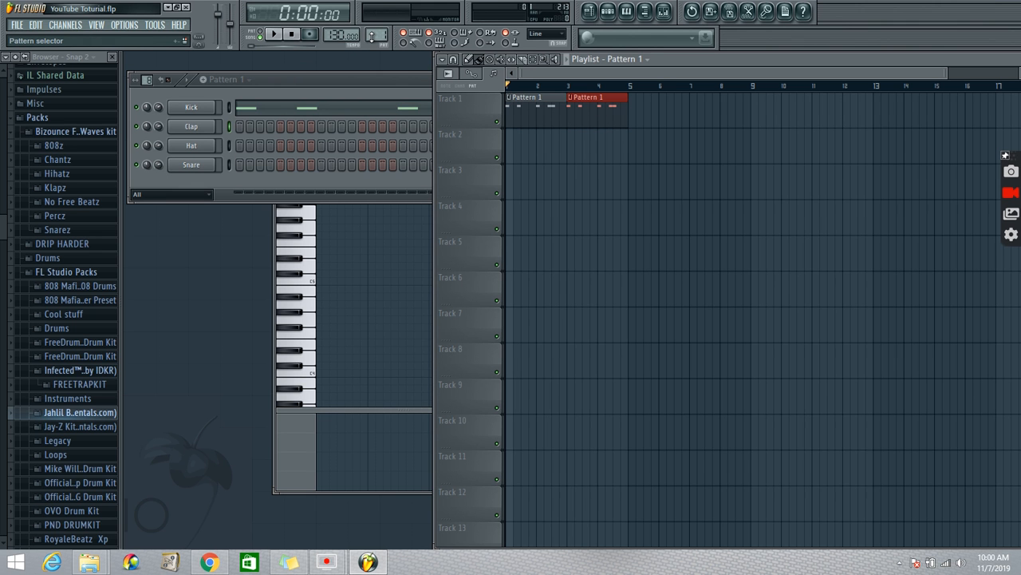
scroll(372, 35, "up", 1)
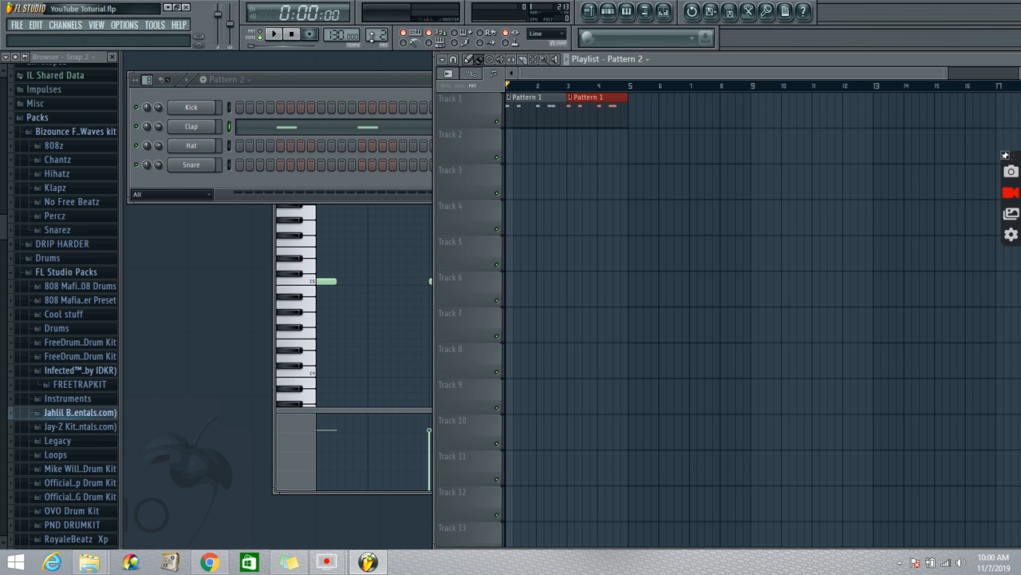
left_click(527, 160)
left_click(596, 152)
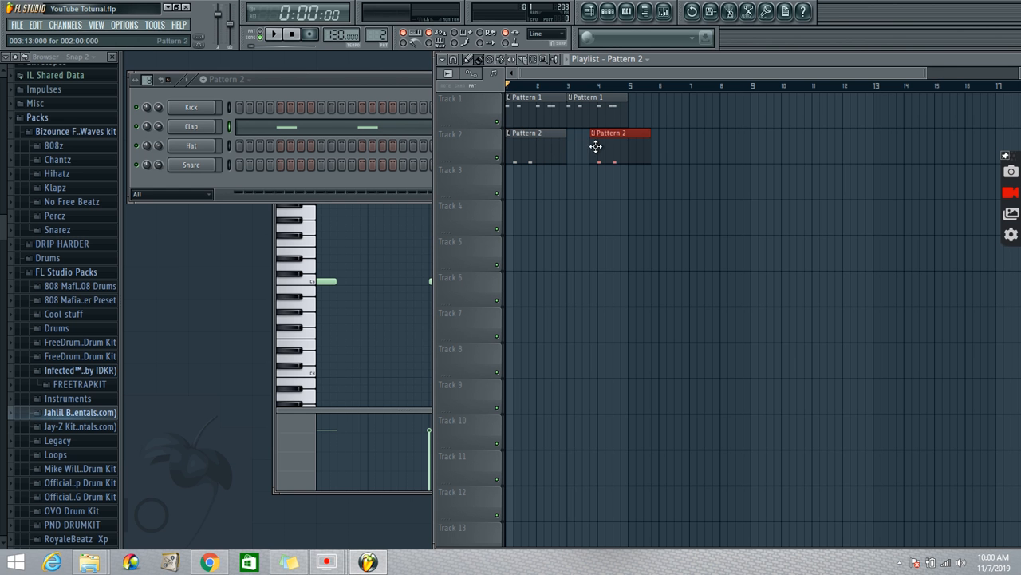
left_click_drag(604, 151, 580, 150)
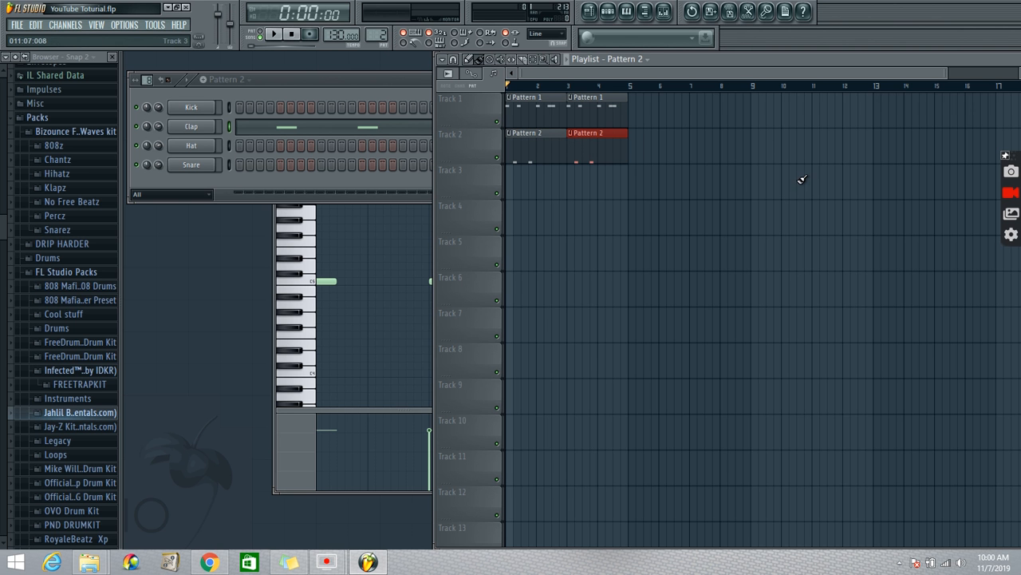
left_click(273, 35)
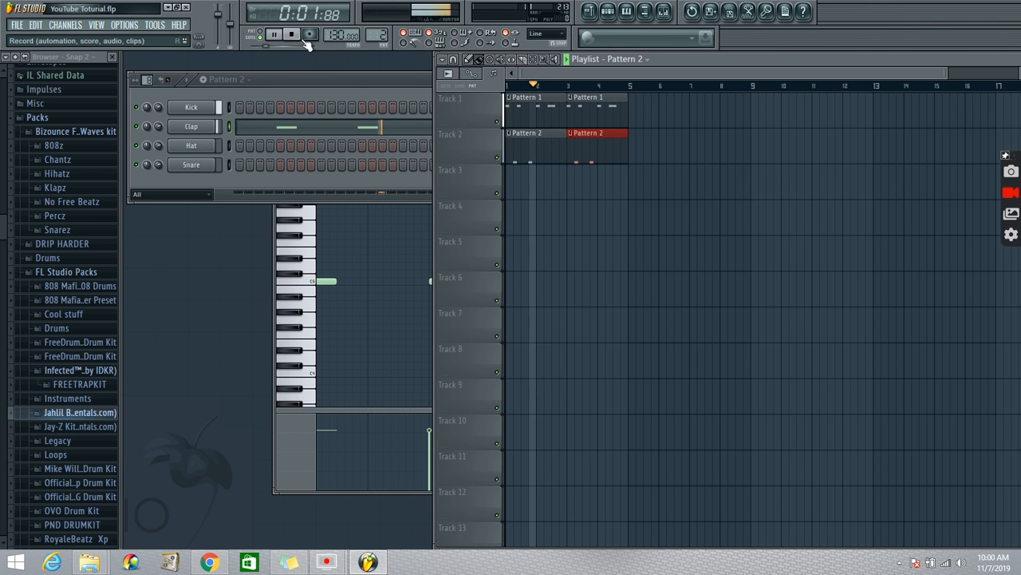
left_click(293, 34)
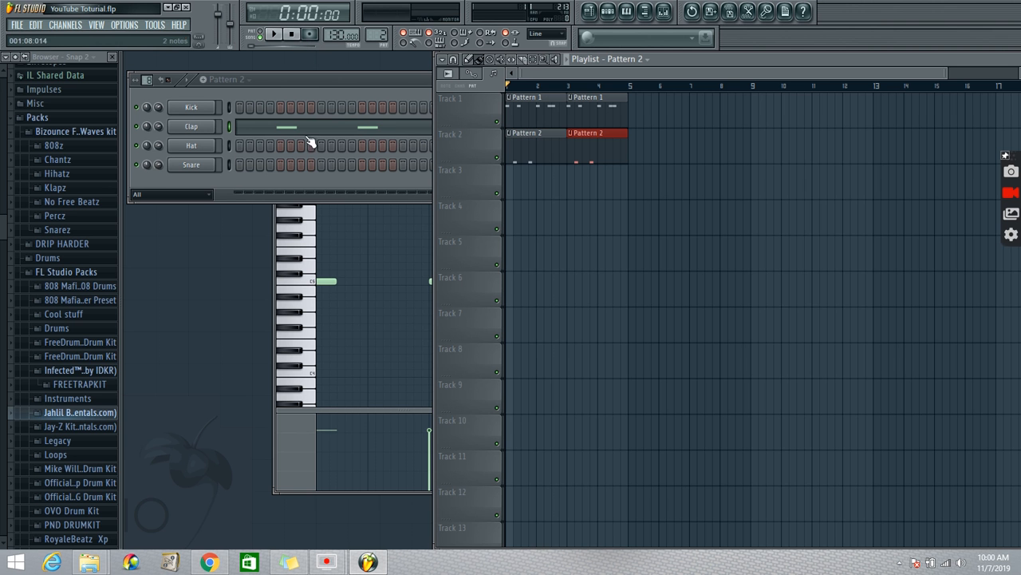
Step: Select both C5 clap notes in Pattern 2, shift them together four steps later, and start song playback
left_click(351, 264)
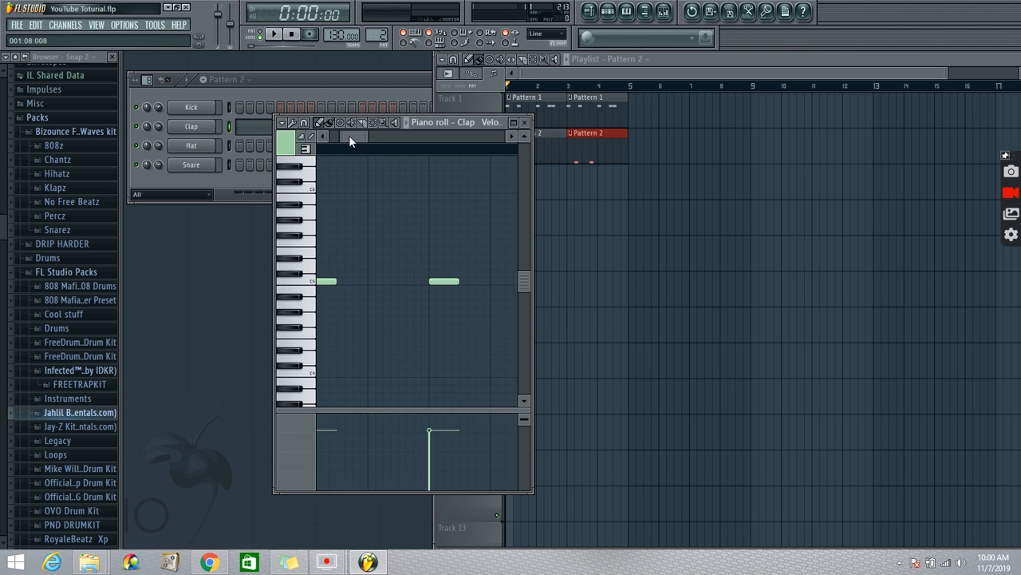
left_click(324, 137)
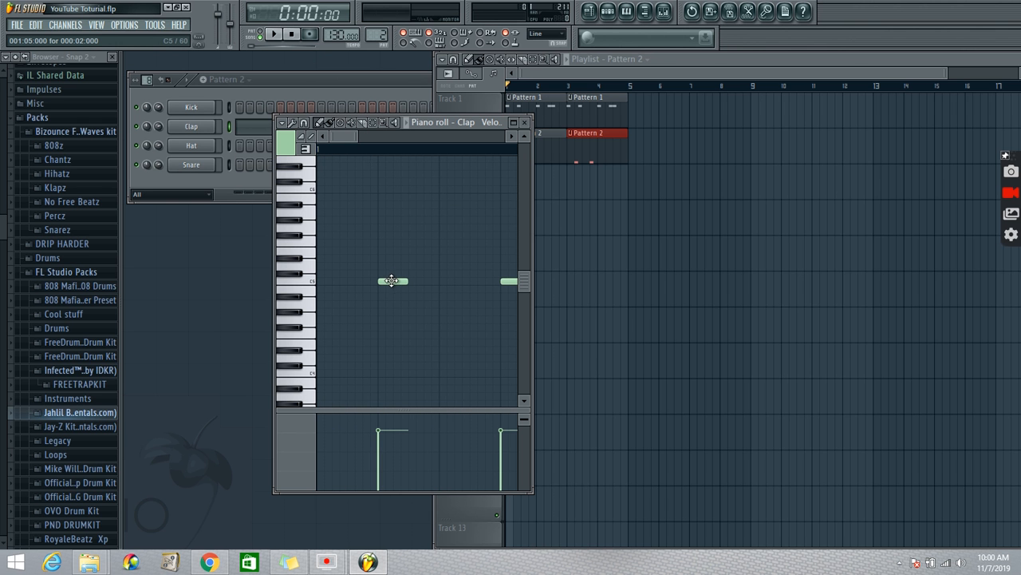
left_click(373, 129)
mouse_move(355, 305)
left_mouse_down()
mouse_move(558, 268)
mouse_move(324, 125)
left_mouse_up()
left_click(324, 124)
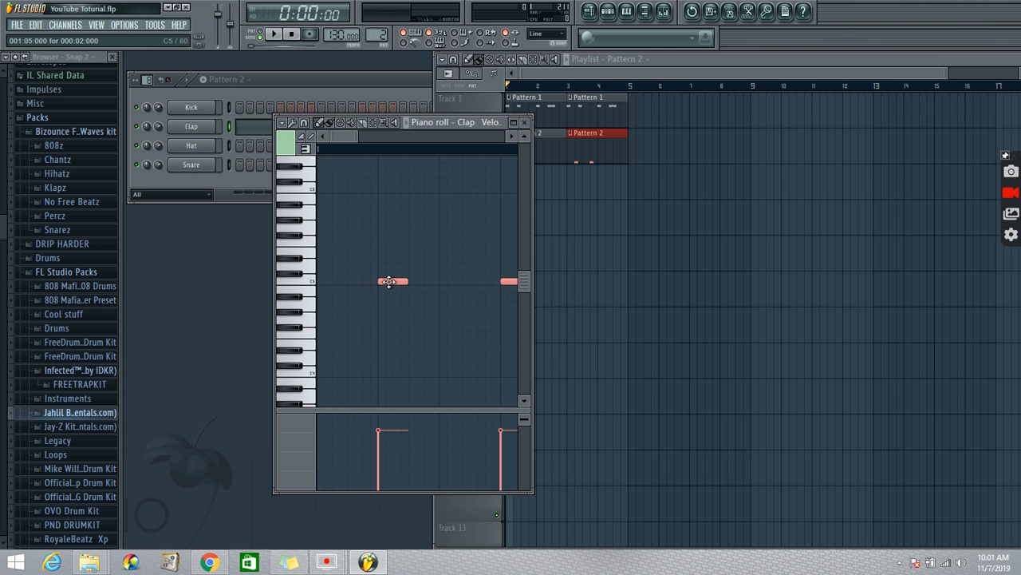
left_click_drag(389, 281, 451, 286)
left_click(273, 35)
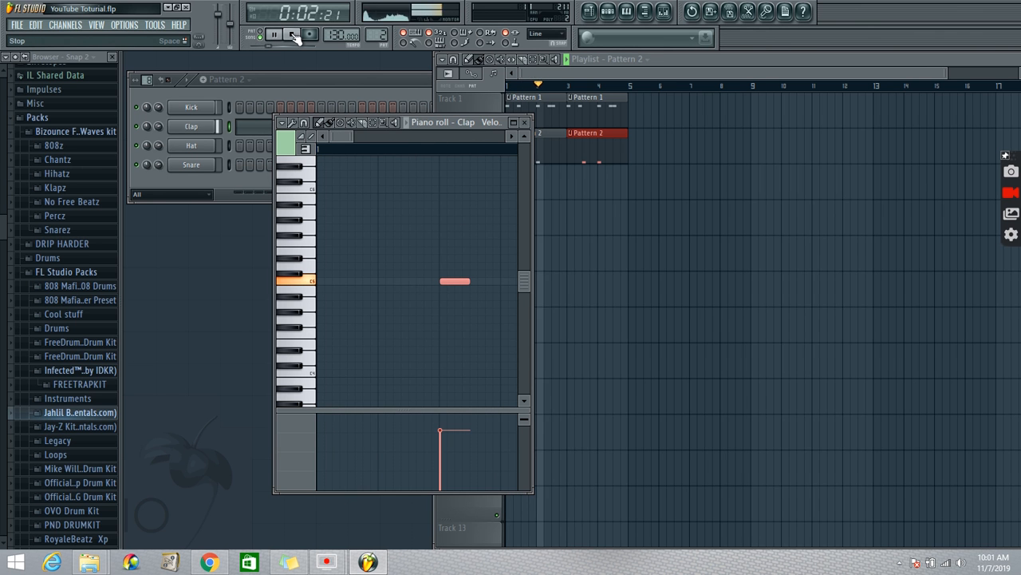
Step: Delete the clap note at step 17 of Pattern 2 and add a C5 clap note at step 25 instead
left_click_drag(342, 137, 359, 144)
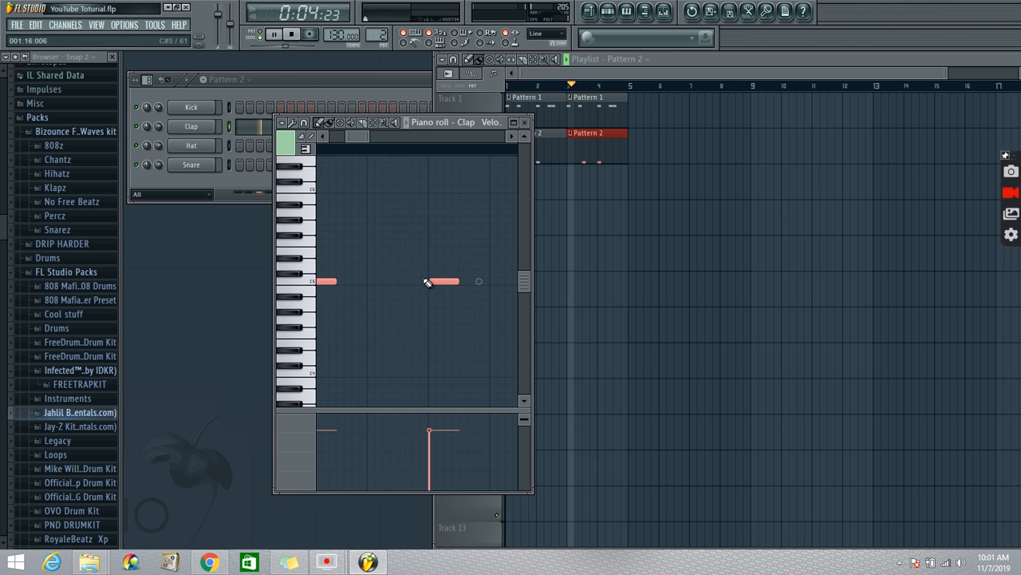
right_click(438, 284)
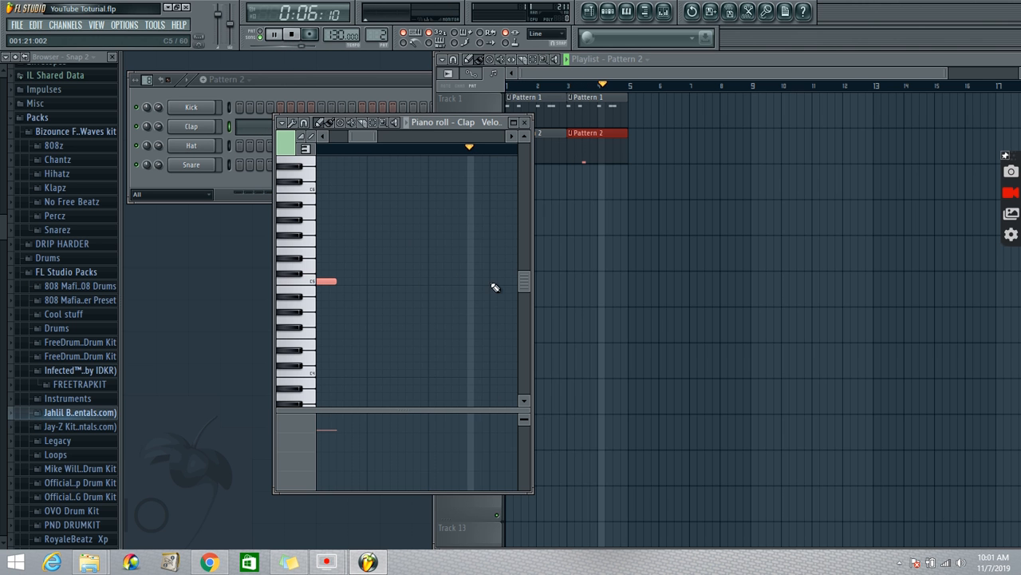
left_click_drag(370, 136, 383, 138)
left_click(452, 281)
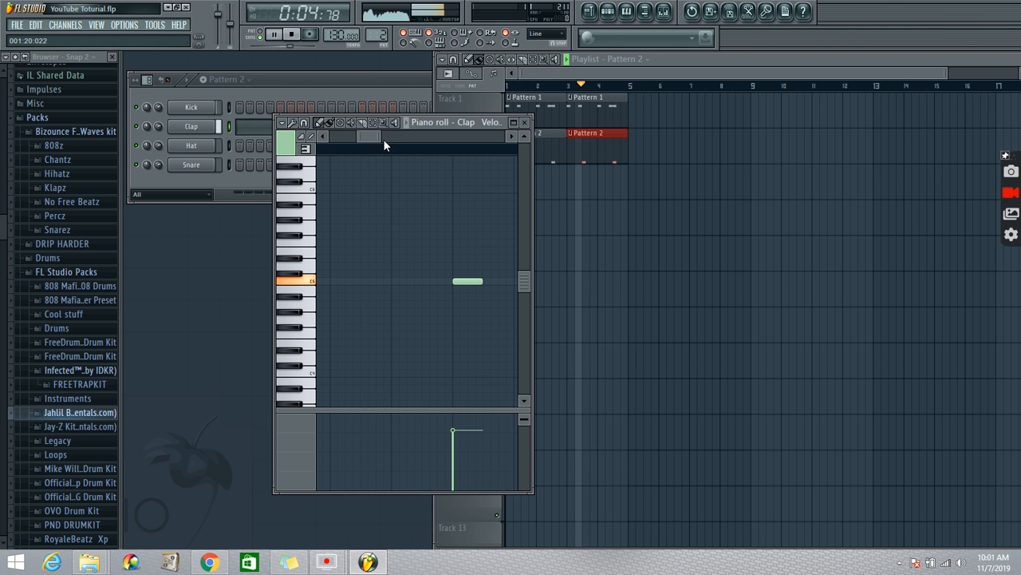
left_click_drag(369, 134, 367, 135)
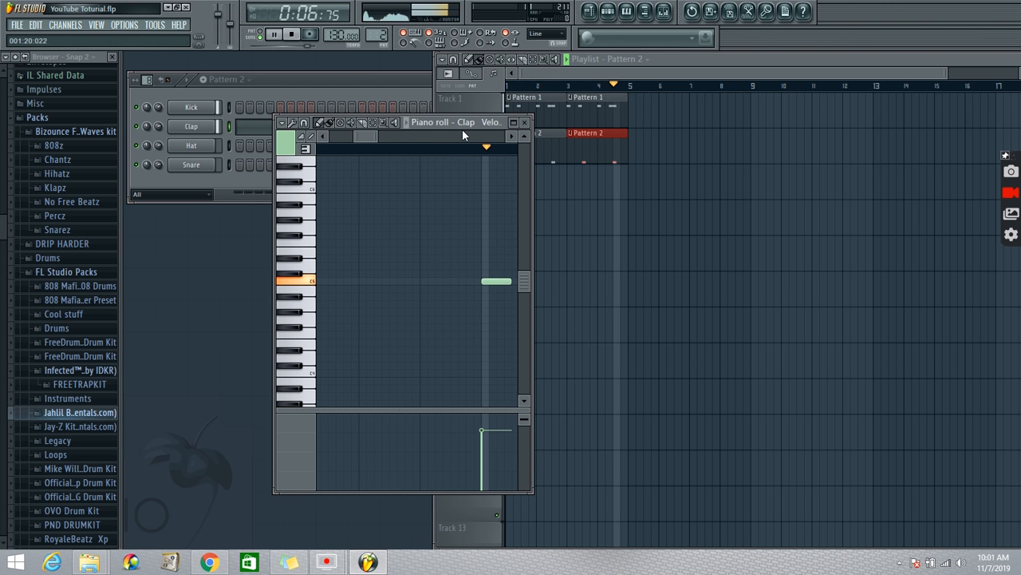
Step: Move the piano roll window down so the channel rack and playlist are uncovered, and stop playback
double_click(417, 122)
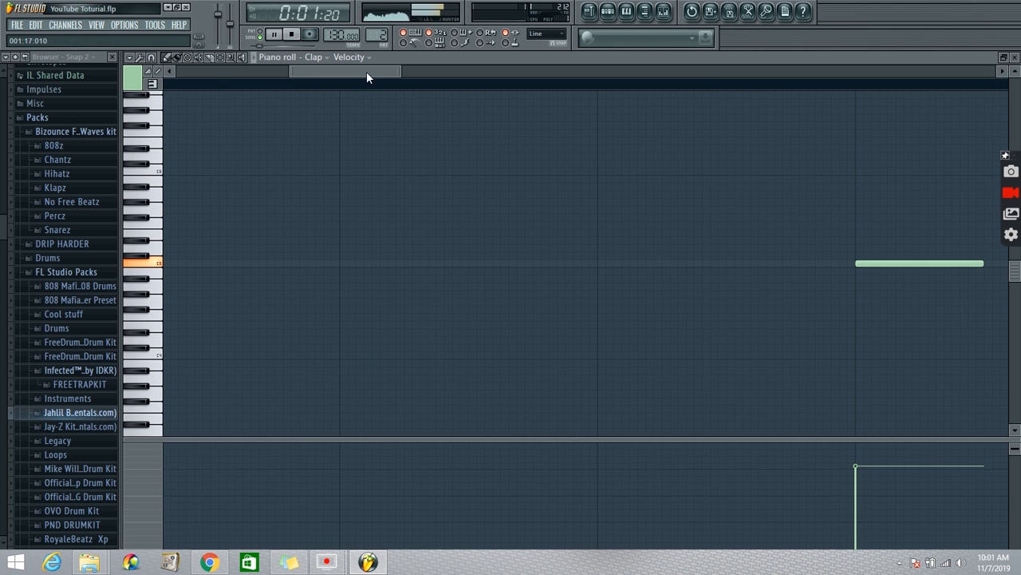
double_click(623, 58)
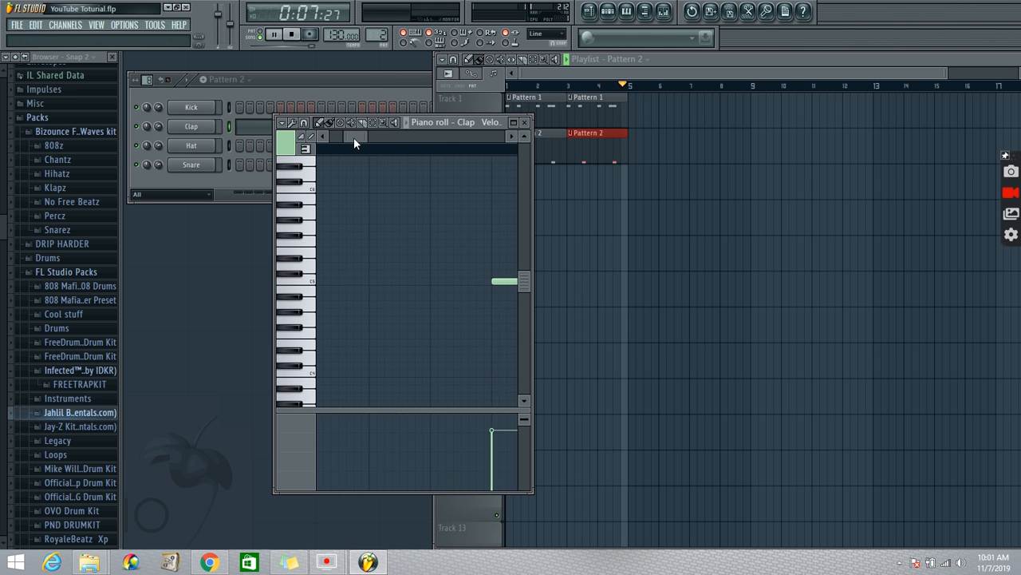
left_click_drag(423, 122, 384, 234)
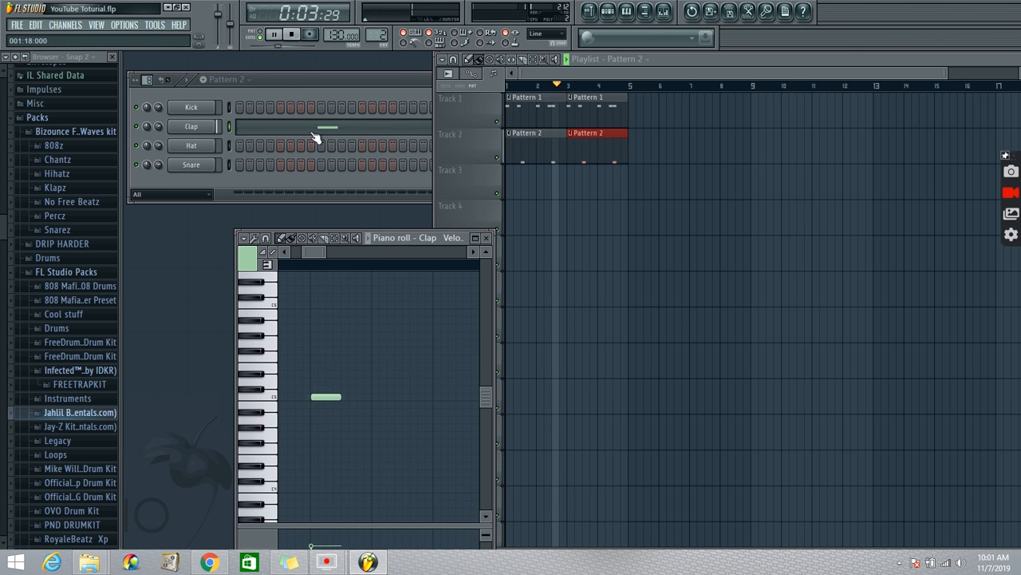
left_click(293, 36)
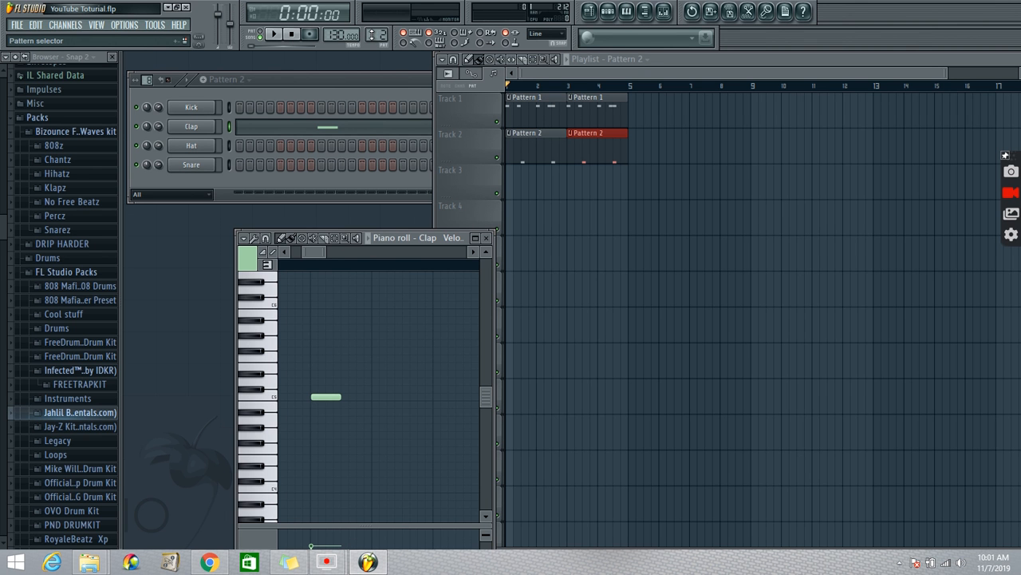
Step: Switch to Pattern 3, extend its step grid to 32 steps, and open the Hat channel in the piano roll
left_click_drag(378, 35, 377, 27)
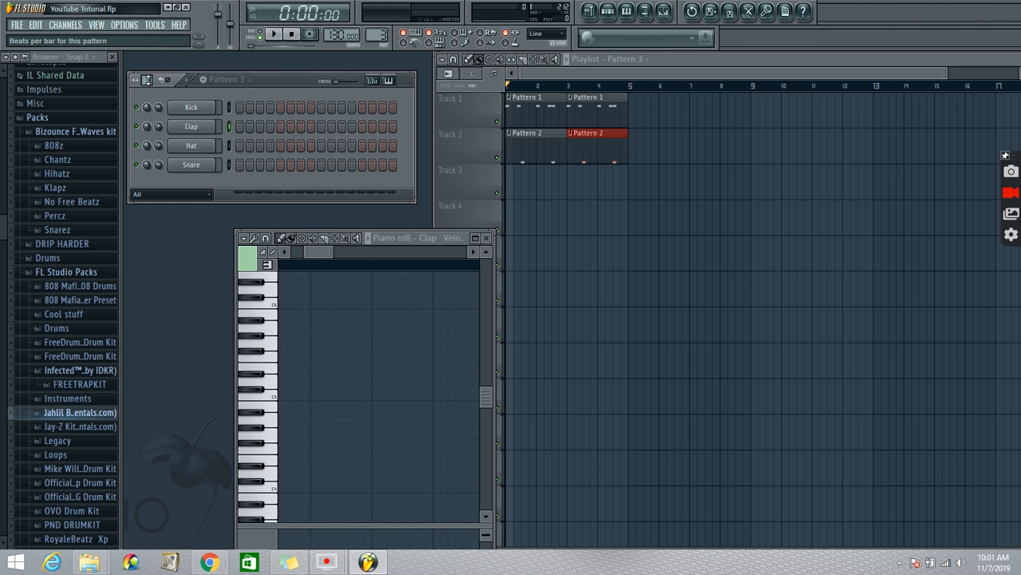
left_click_drag(147, 79, 146, 71)
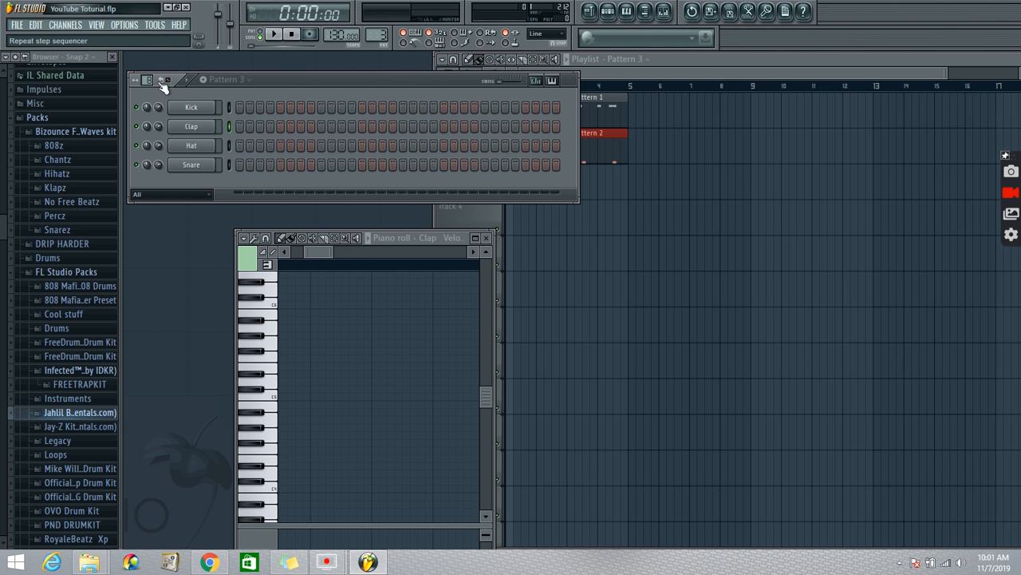
right_click(203, 145)
left_click(250, 145)
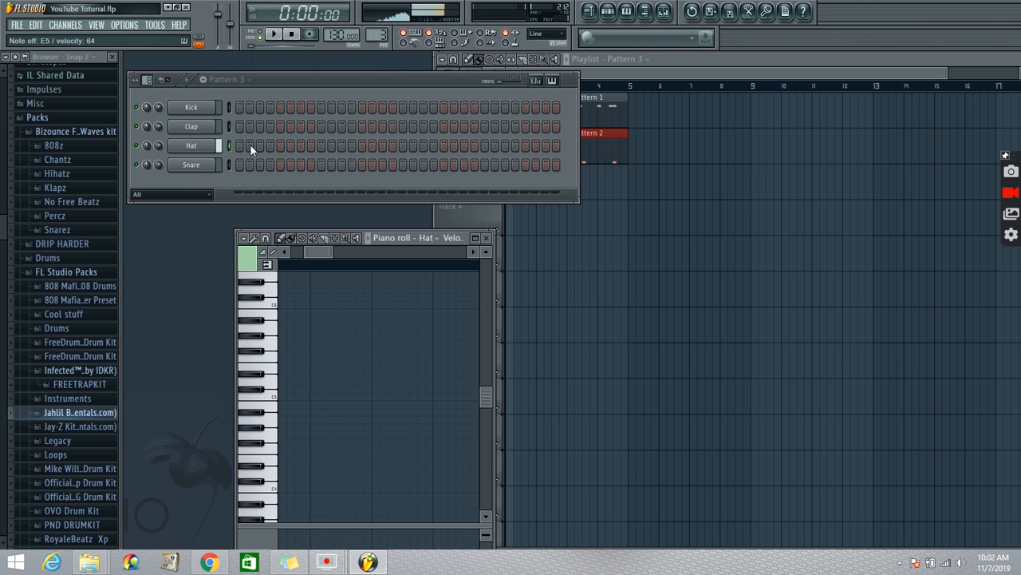
Step: Add E5 hat notes at steps 1, 5 and 9 of Pattern 3
scroll(244, 339, "up", 2)
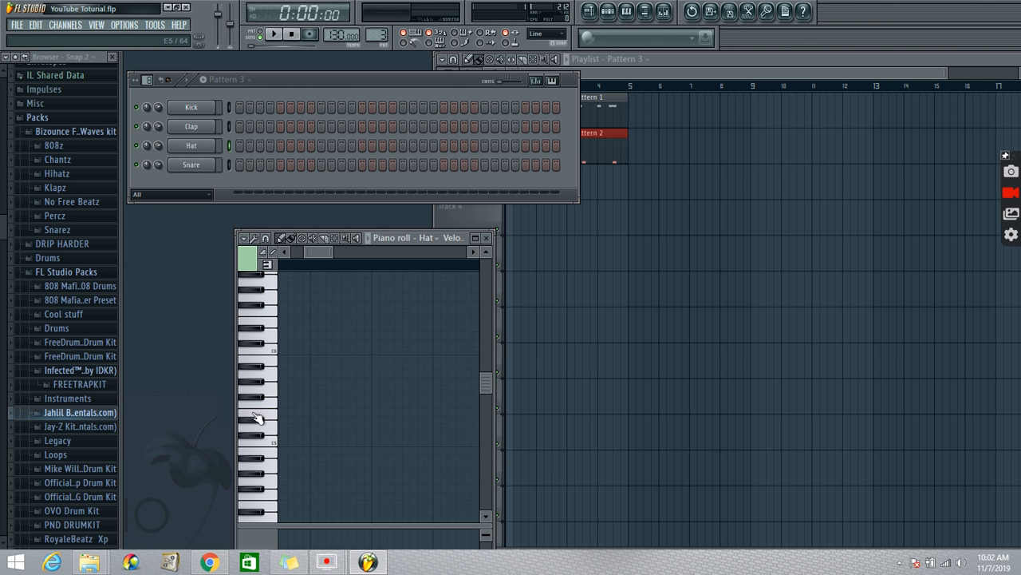
left_click(287, 414)
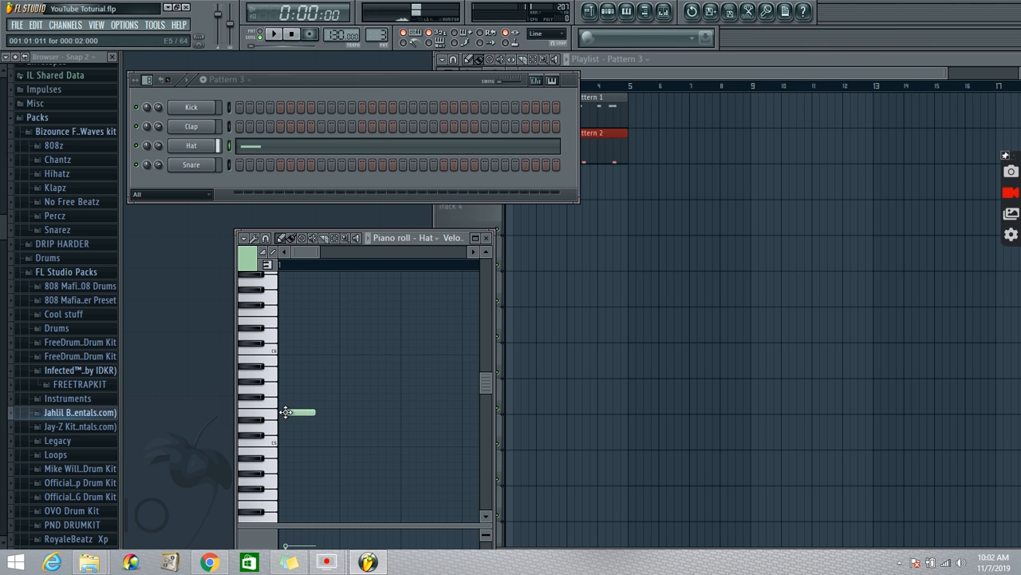
left_click(345, 414)
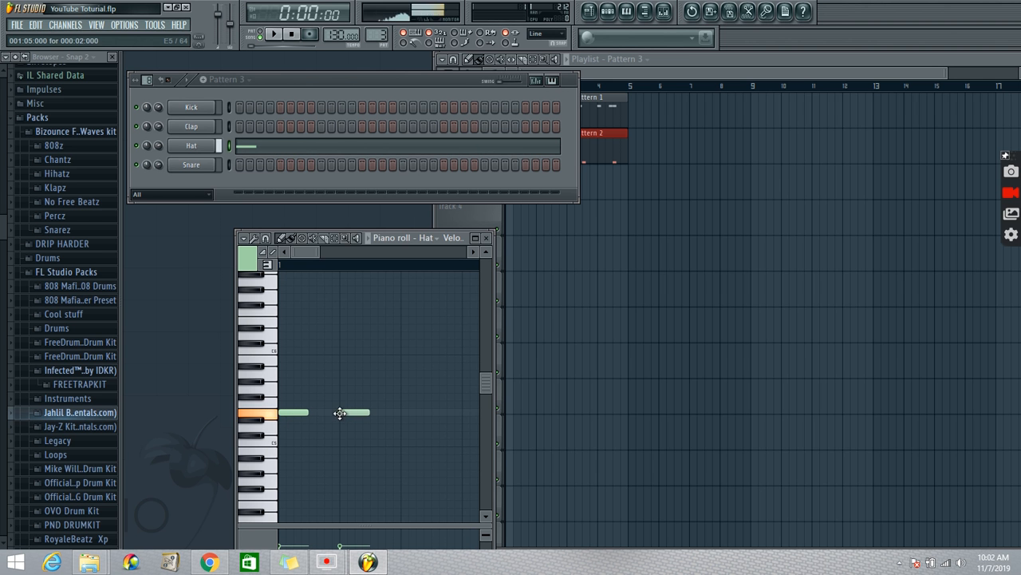
left_click(406, 414)
left_click(428, 420)
right_click(431, 421)
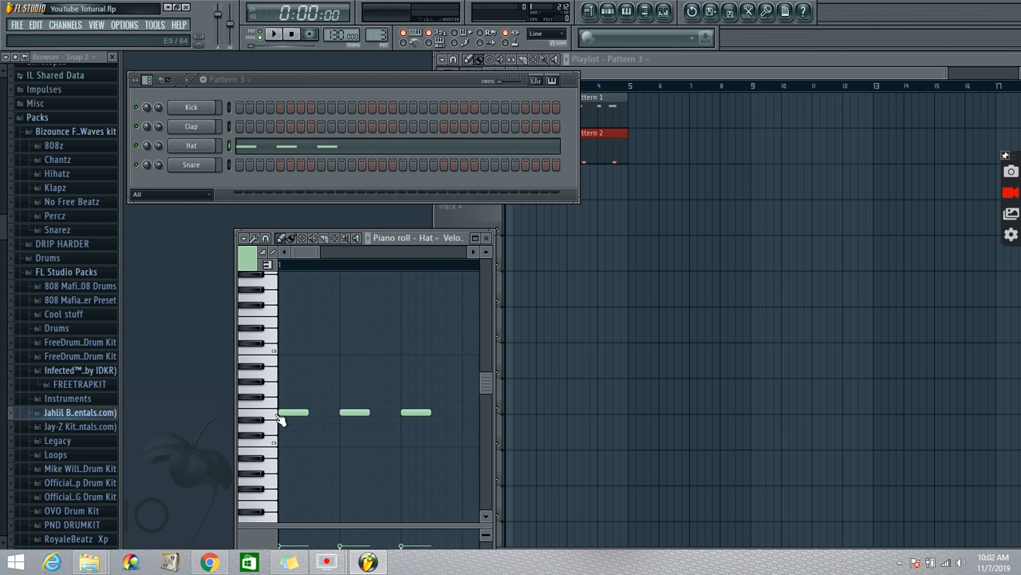
Step: Preview Pattern 3, add a fourth E5 hat note at step 13, and start playback again
left_click(273, 34)
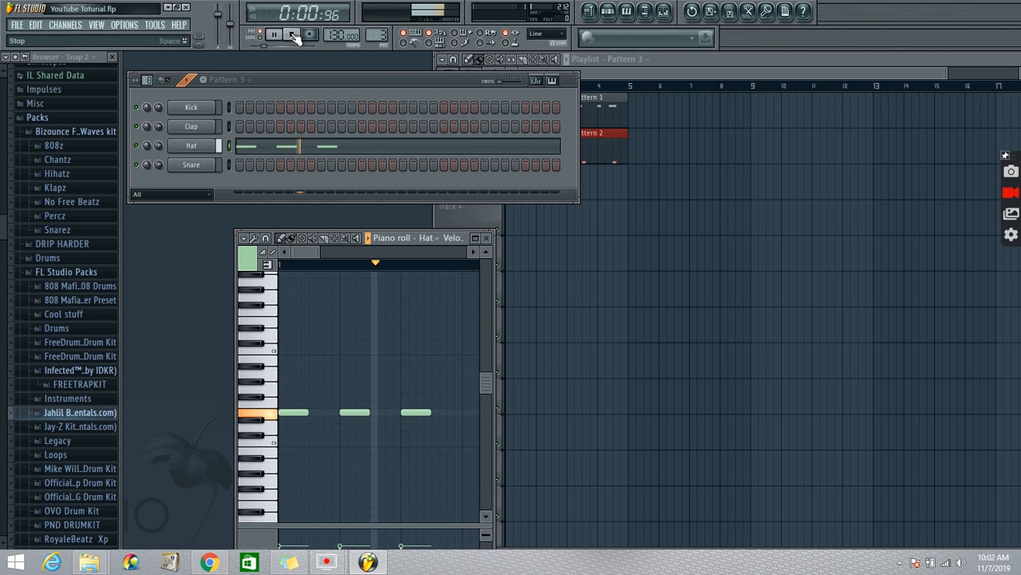
left_click(292, 34)
left_click_drag(309, 252, 316, 251)
left_click(405, 413)
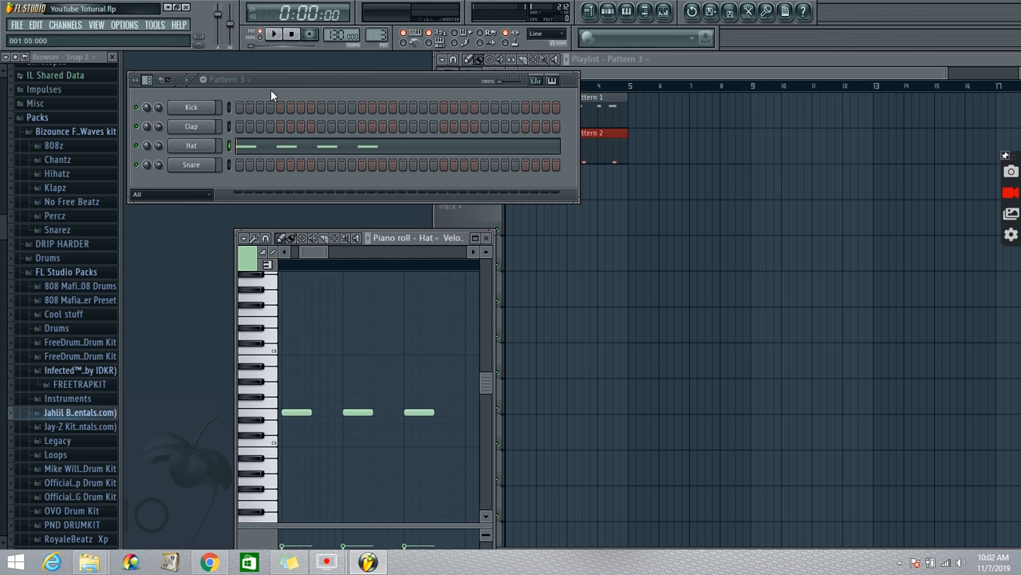
left_click(274, 35)
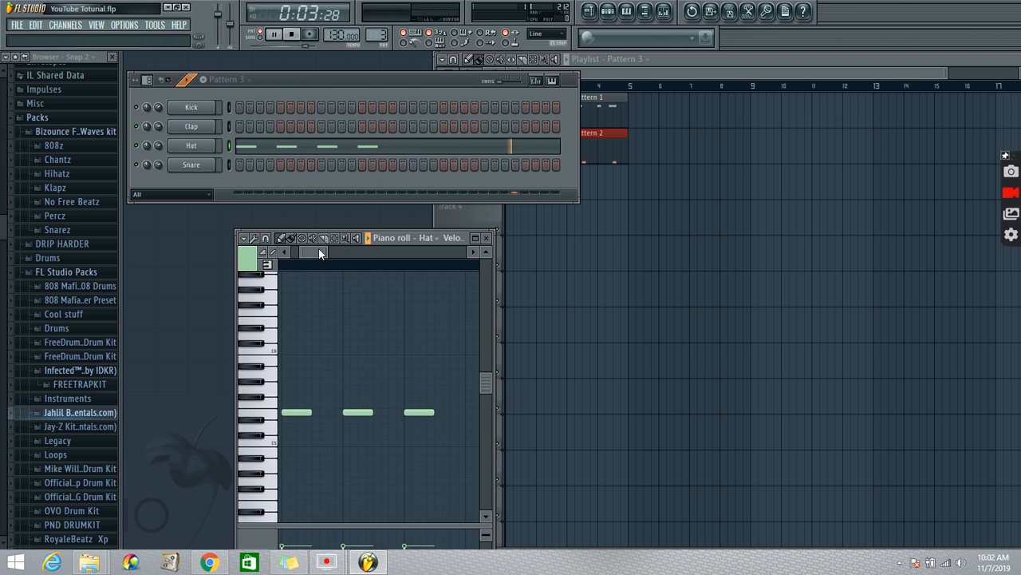
Step: Add an E5 hat note at step 17 and another one directly after it at about step 19
left_click_drag(319, 252, 333, 254)
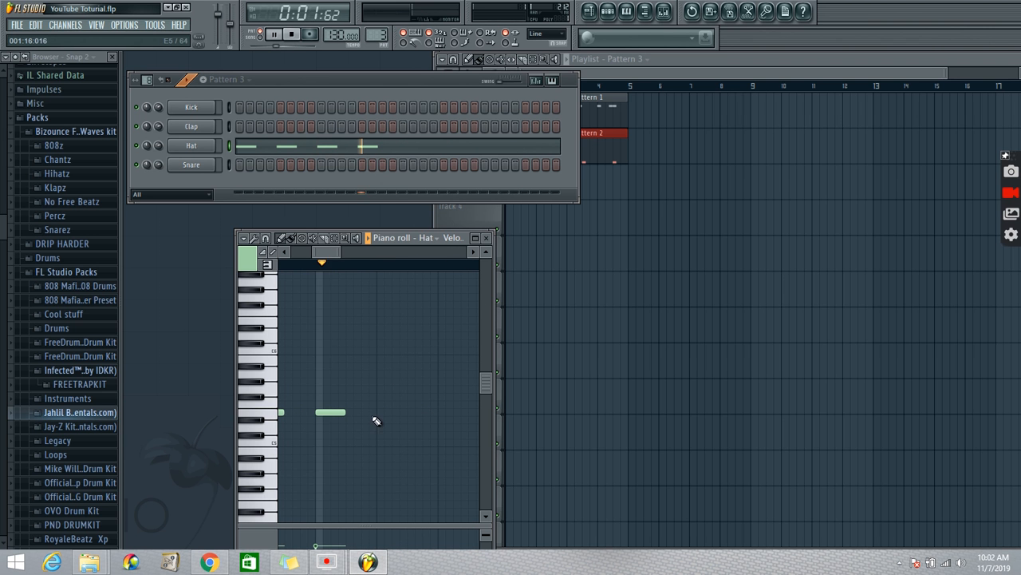
left_click(380, 413)
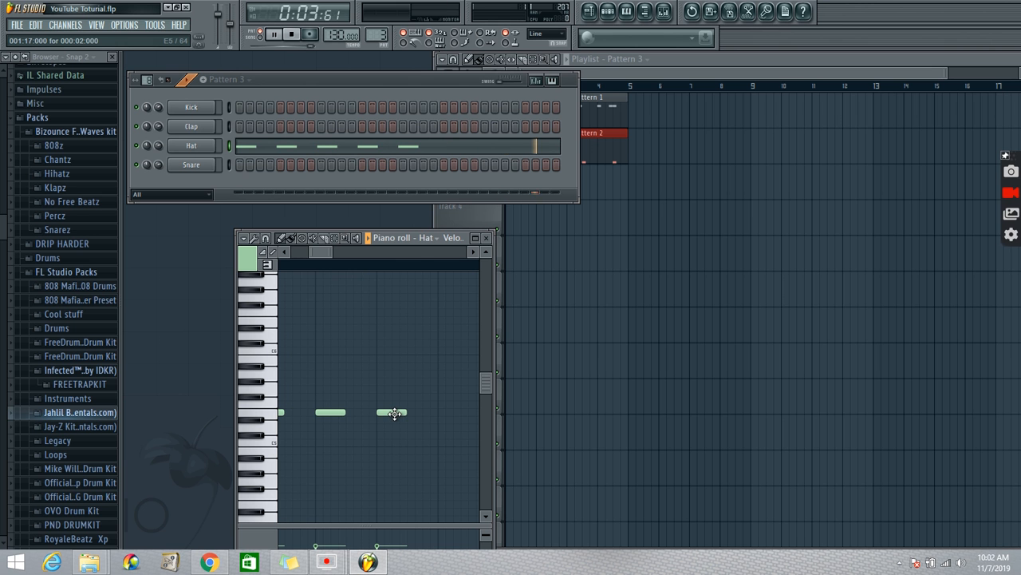
left_click(415, 412)
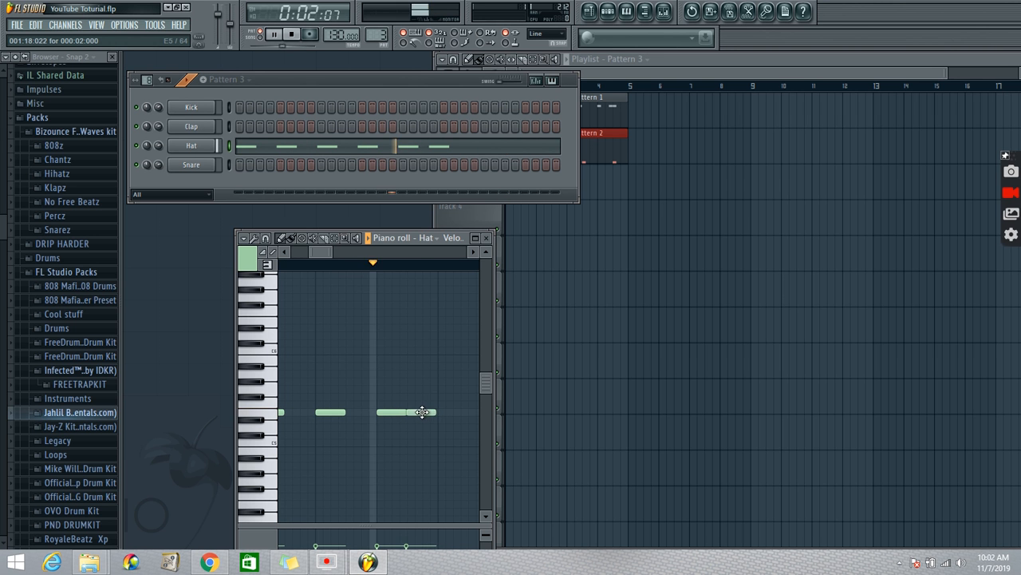
left_click_drag(425, 413, 423, 414)
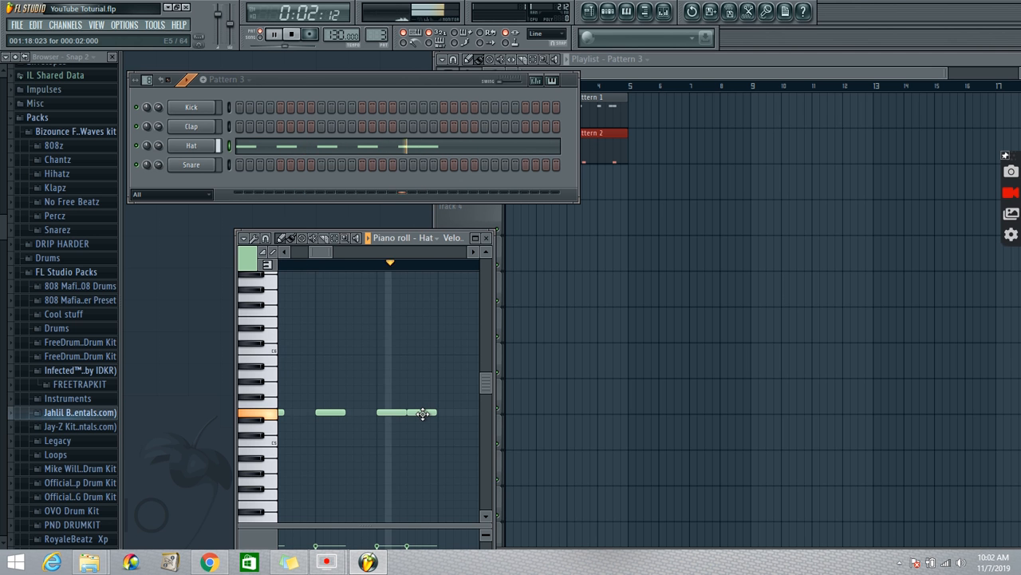
Step: Add E5 hat notes at about step 25 and at step 21 of Pattern 3
left_click_drag(316, 252, 327, 252)
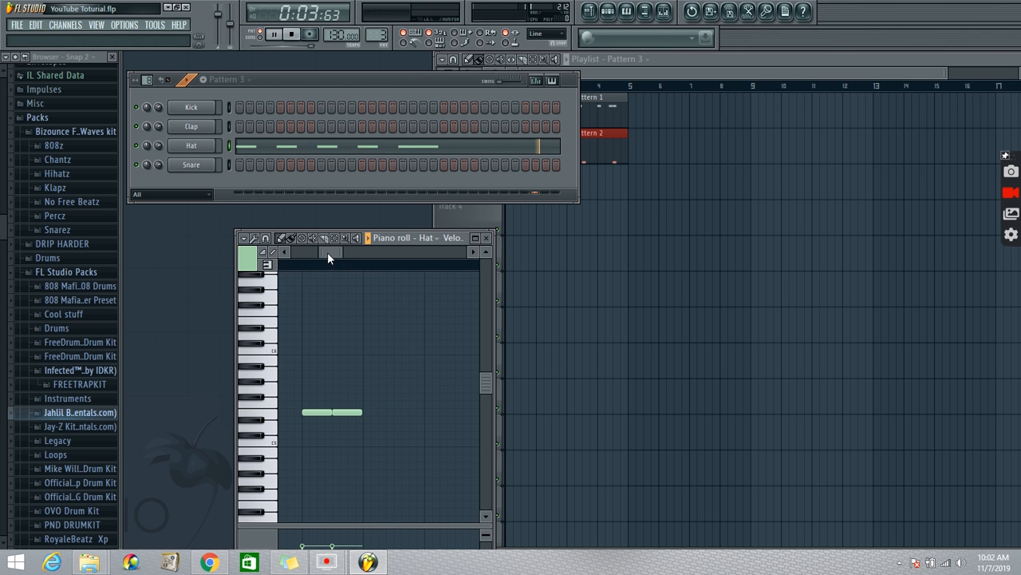
left_click(419, 414)
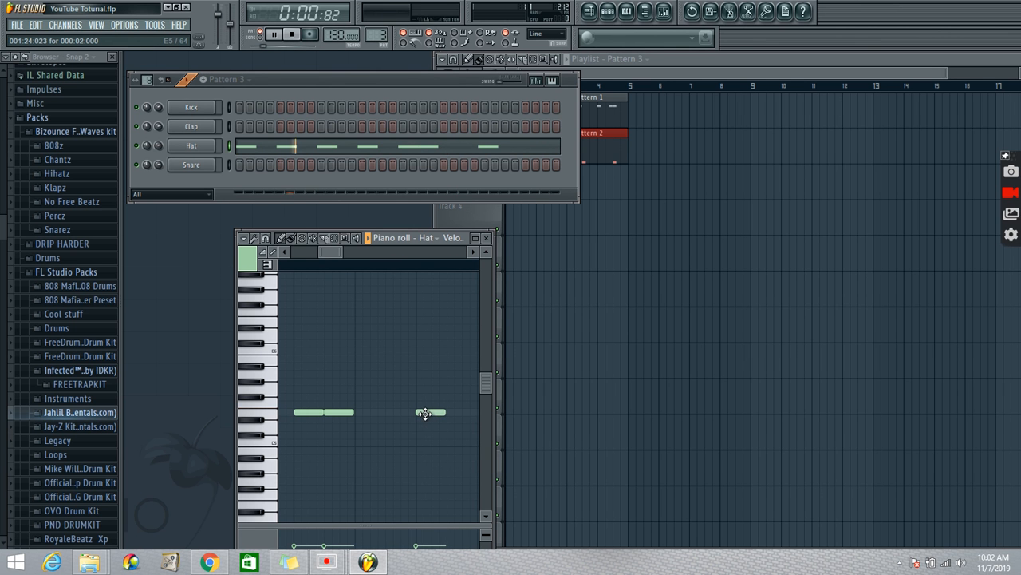
left_click_drag(331, 254, 336, 254)
left_click(338, 413)
left_click_drag(340, 414, 333, 414)
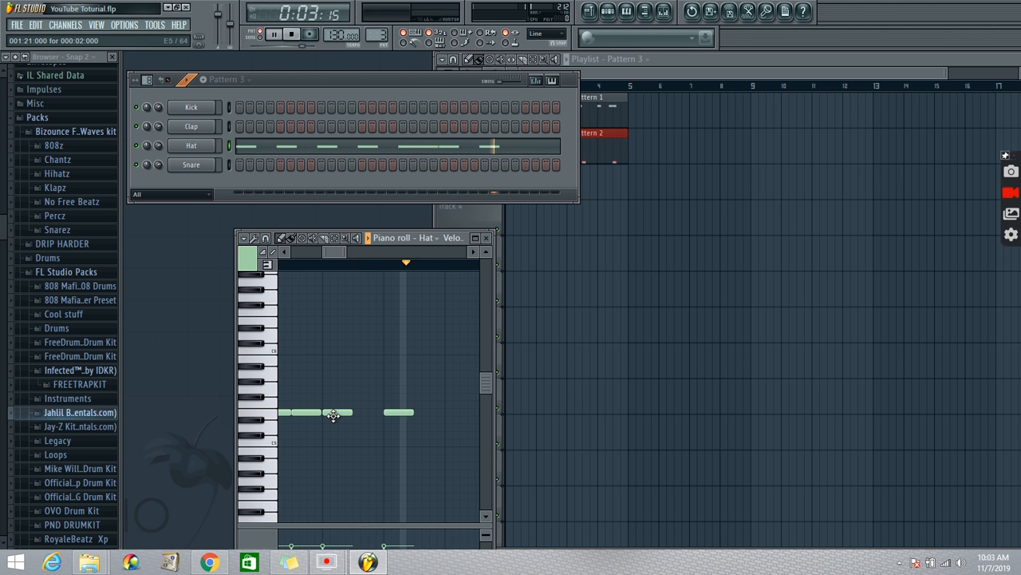
Step: Add an E5 hat note at about step 29 of Pattern 3
left_click_drag(334, 415, 334, 415)
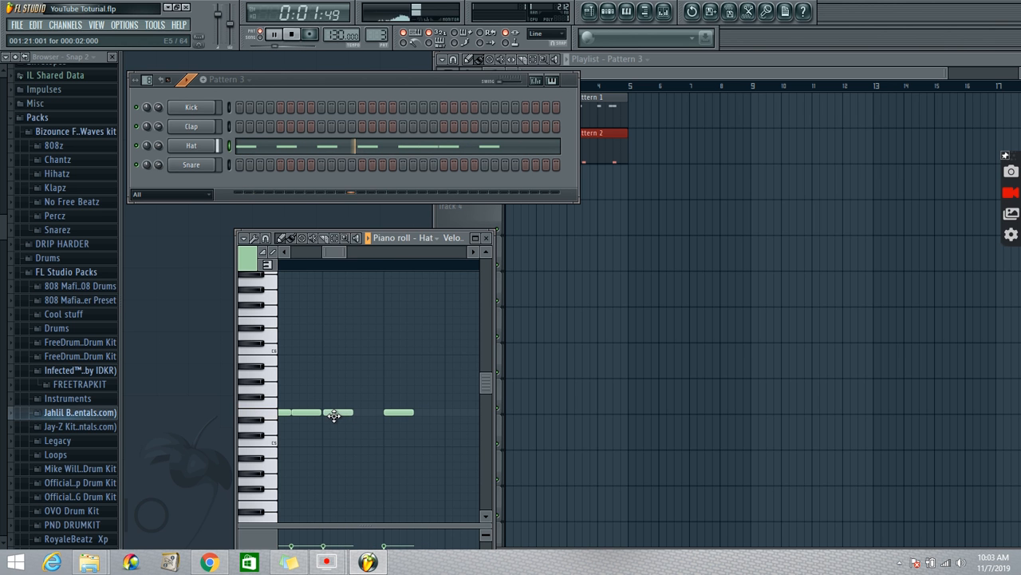
left_click(450, 418)
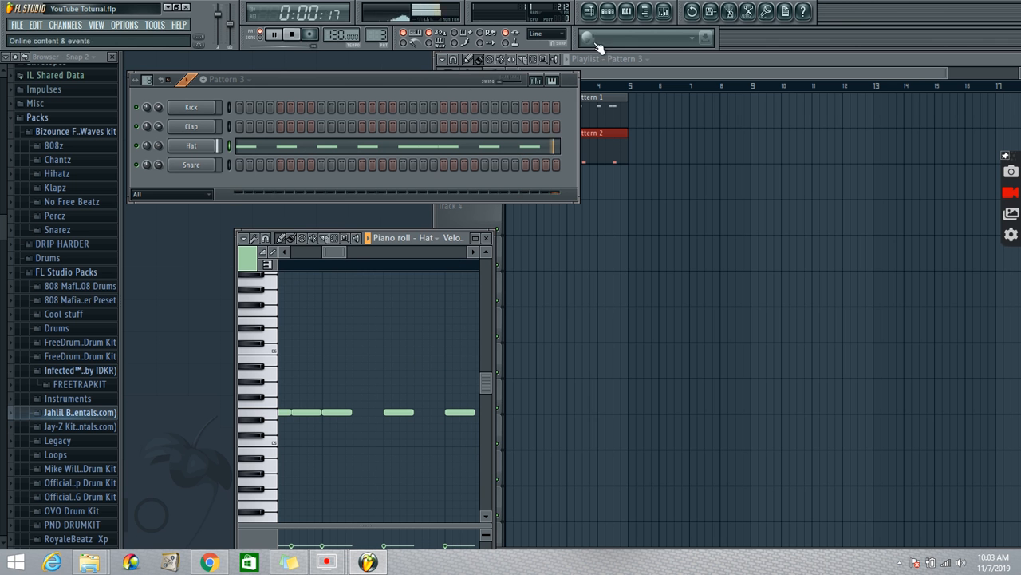
Step: Stop playback, link the Hat channel to mixer track Insert 3, and lower that track's volume
key("F9")
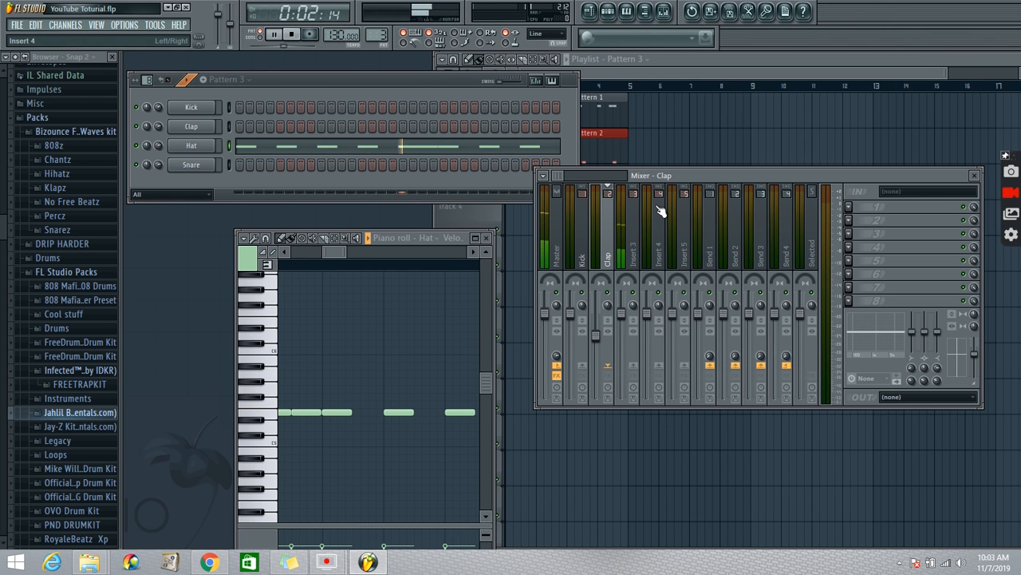
key("space")
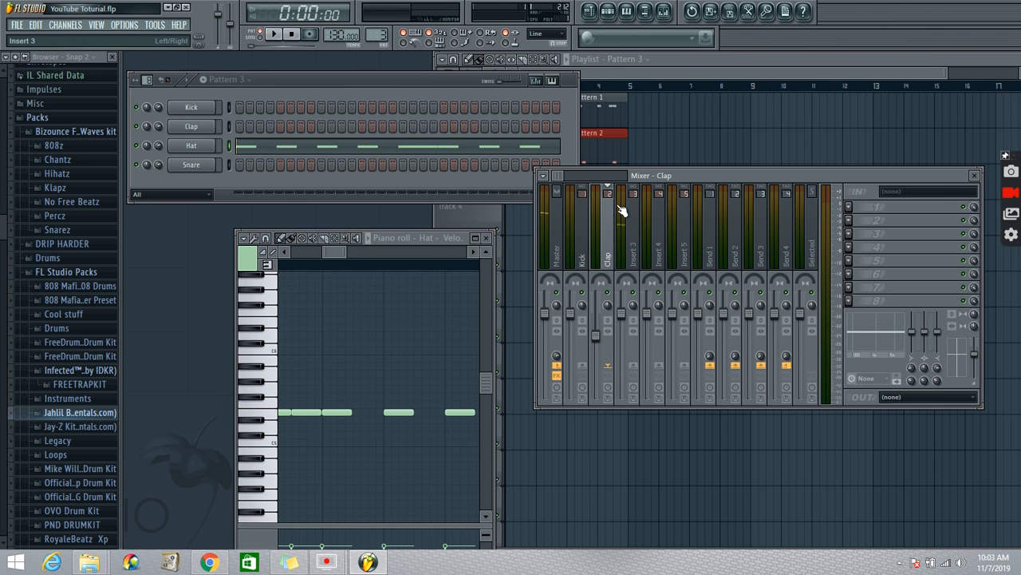
right_click(638, 251)
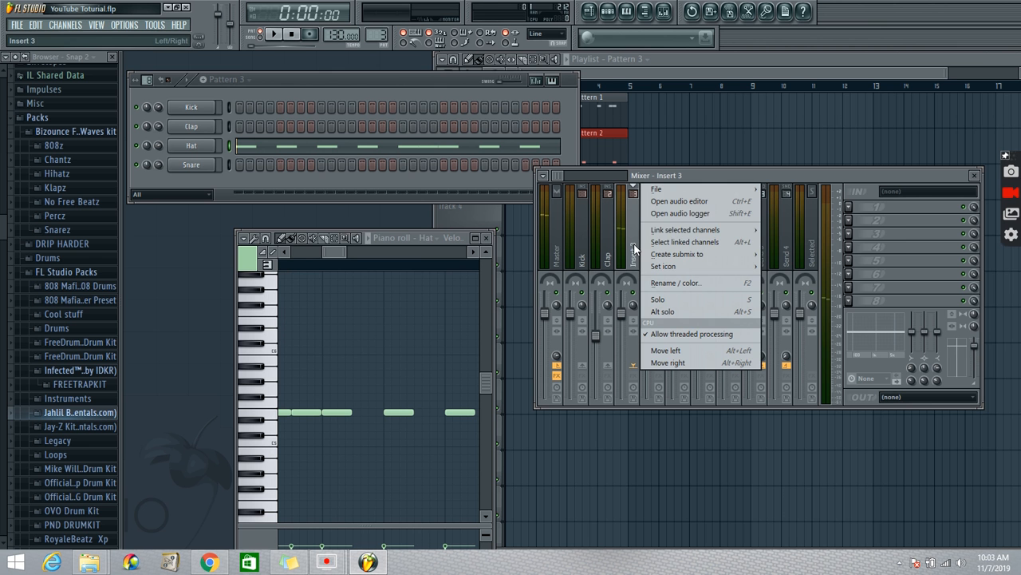
mouse_move(672, 232)
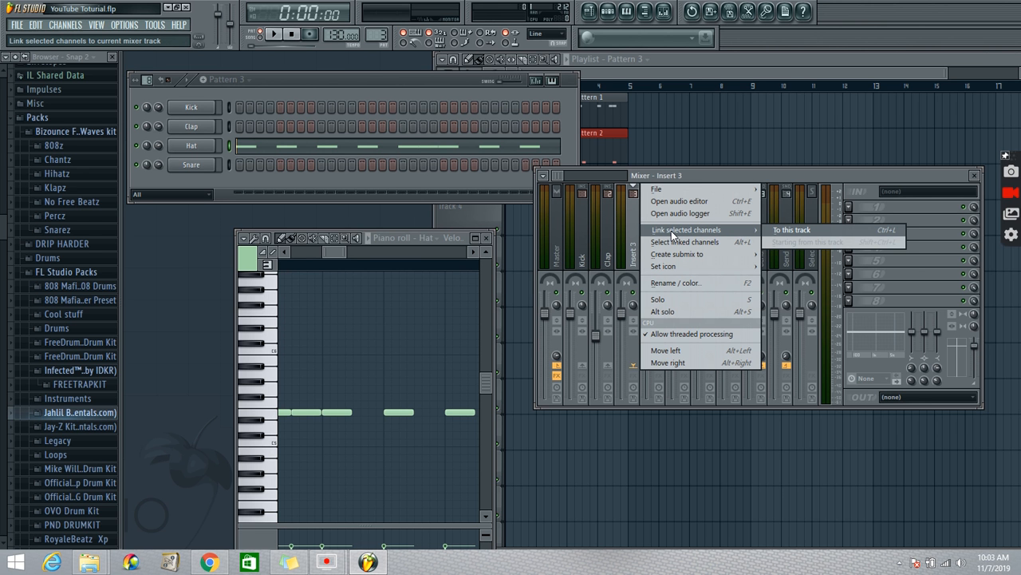
left_click(782, 230)
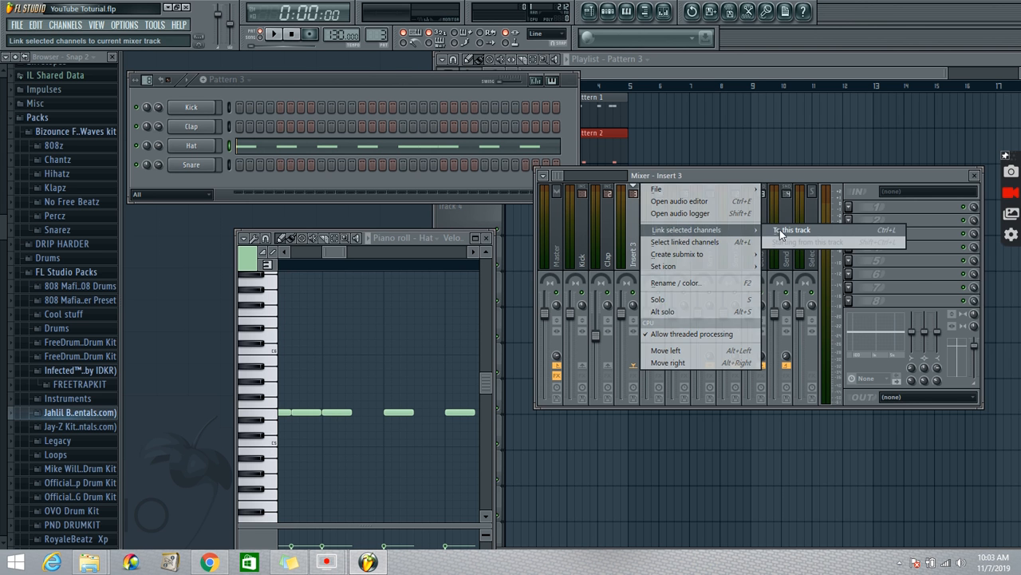
left_click_drag(621, 312, 622, 344)
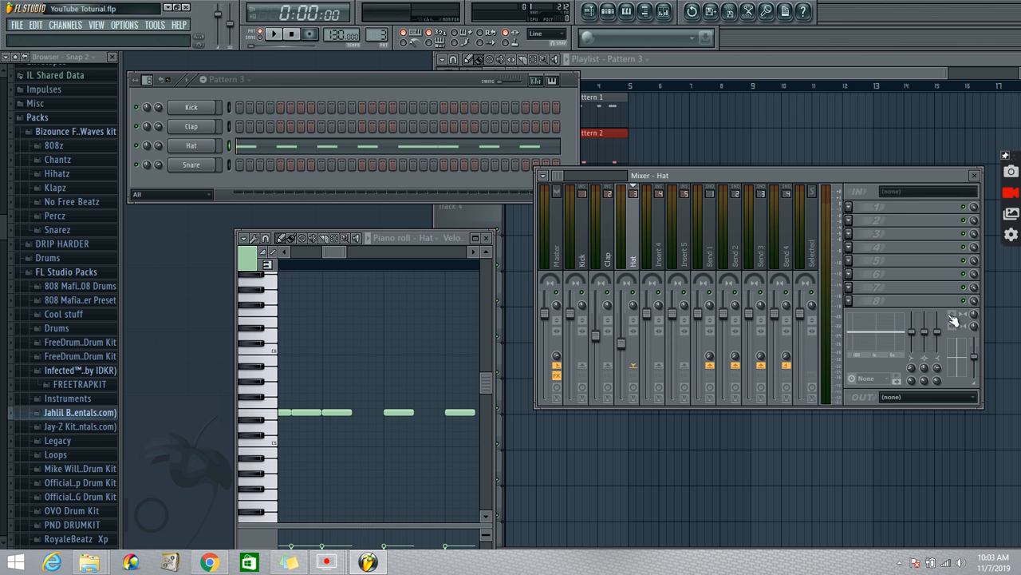
Step: Put the mixer out of the way and bring the playlist to the front
double_click(875, 177)
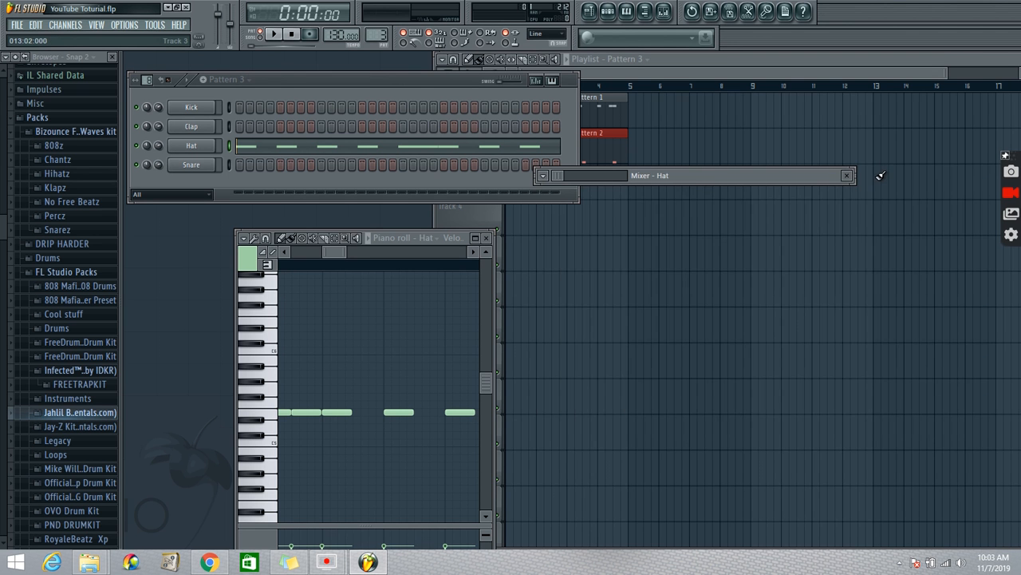
double_click(690, 179)
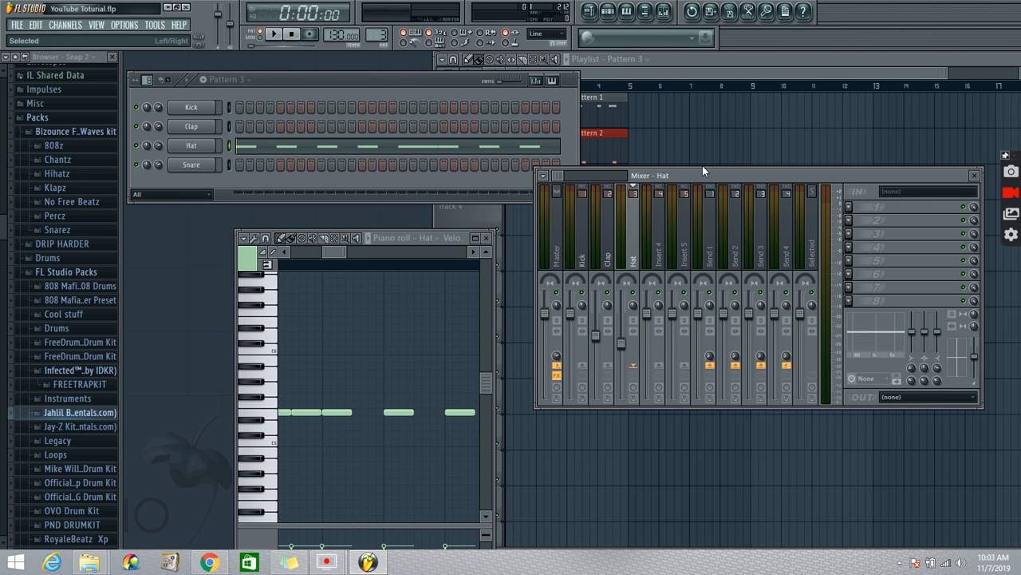
left_click_drag(704, 171, 694, 250)
left_click_drag(708, 194, 690, 205)
left_click(707, 54)
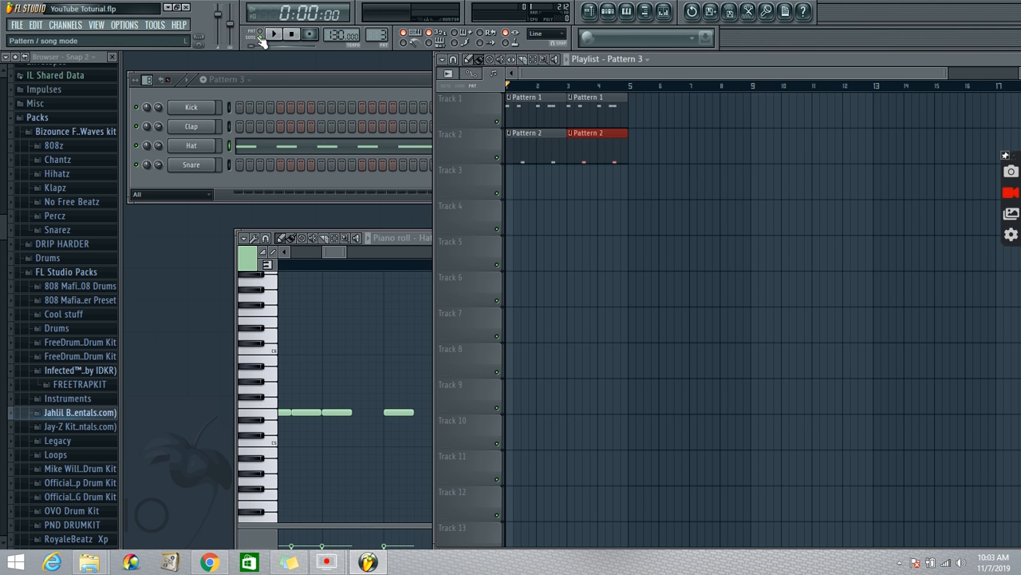
Step: Place two Pattern 3 clips on Track 3 at bars 1 and 3, and preview the arrangement in song mode
mouse_move(554, 172)
left_mouse_down()
mouse_move(582, 192)
mouse_move(540, 194)
left_mouse_up()
left_click_drag(600, 186, 587, 189)
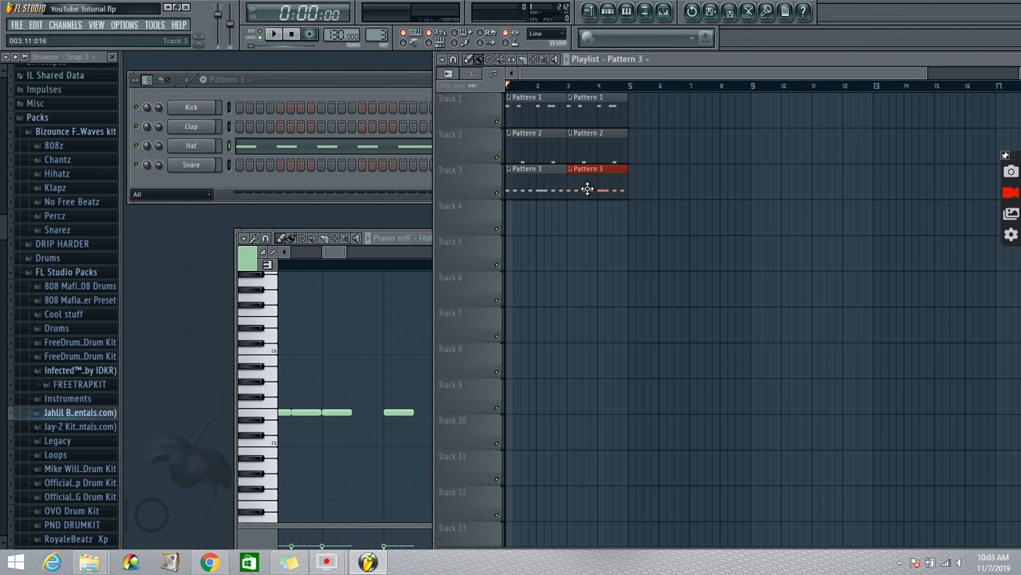
left_click(274, 36)
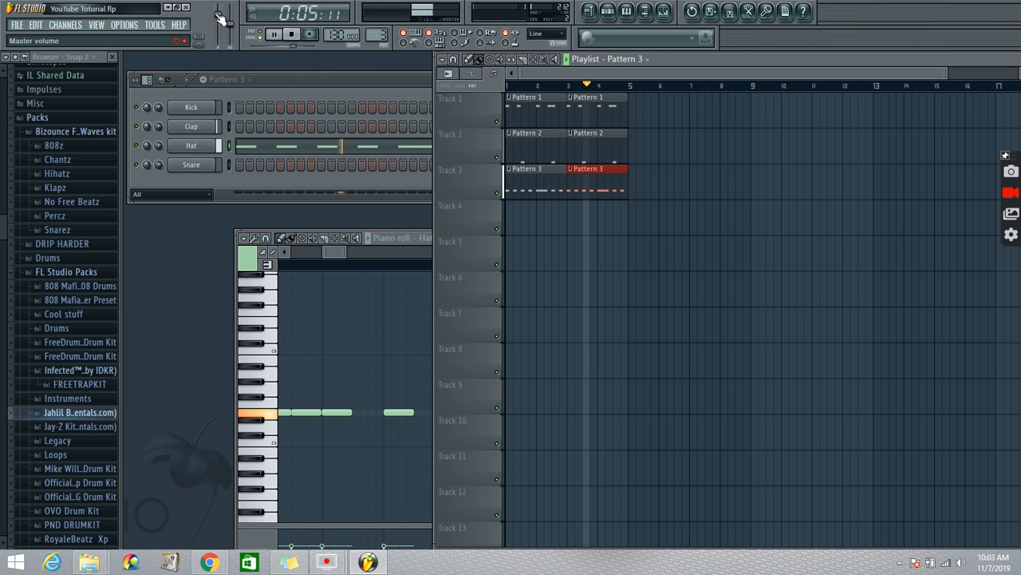
left_click(293, 35)
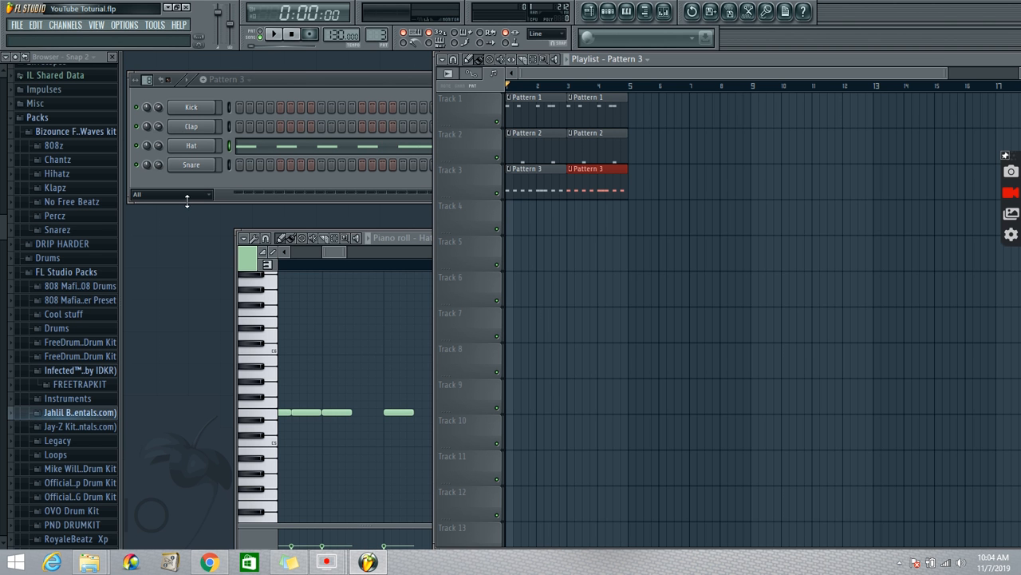
Step: Switch to the empty Pattern 4
scroll(2, 216, "up", 2)
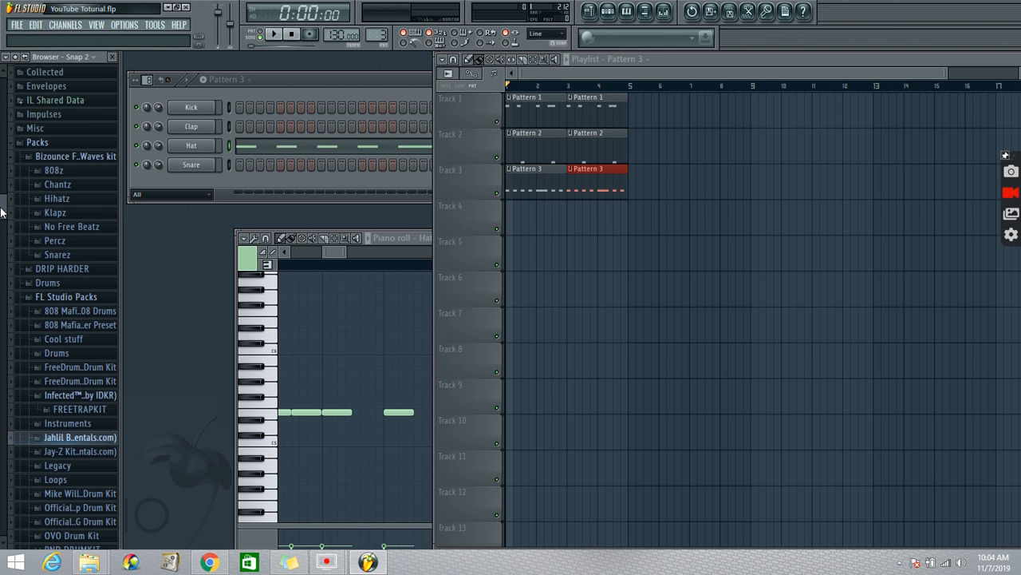
left_click_drag(0, 208, 2, 107)
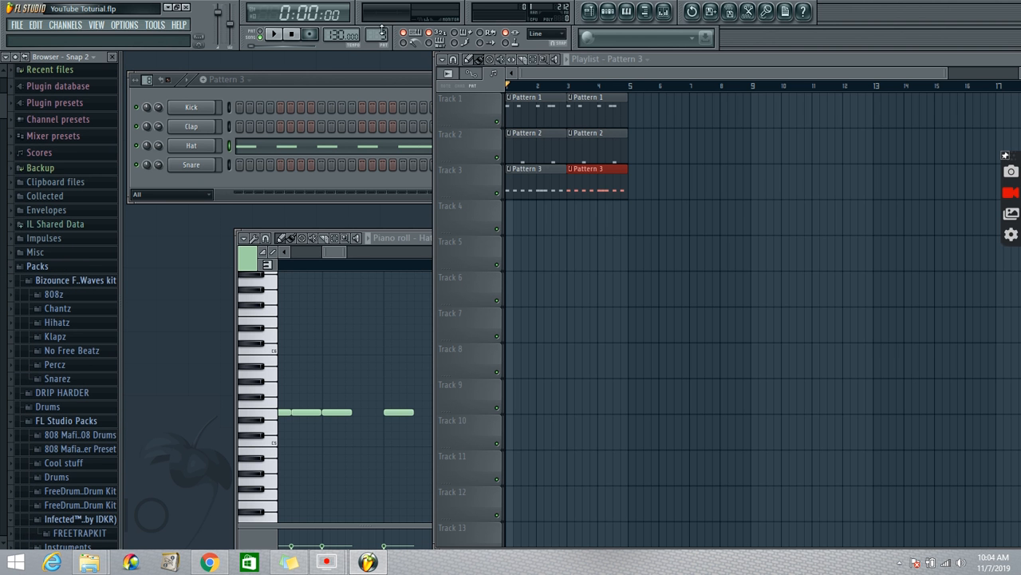
scroll(379, 34, "up", 2)
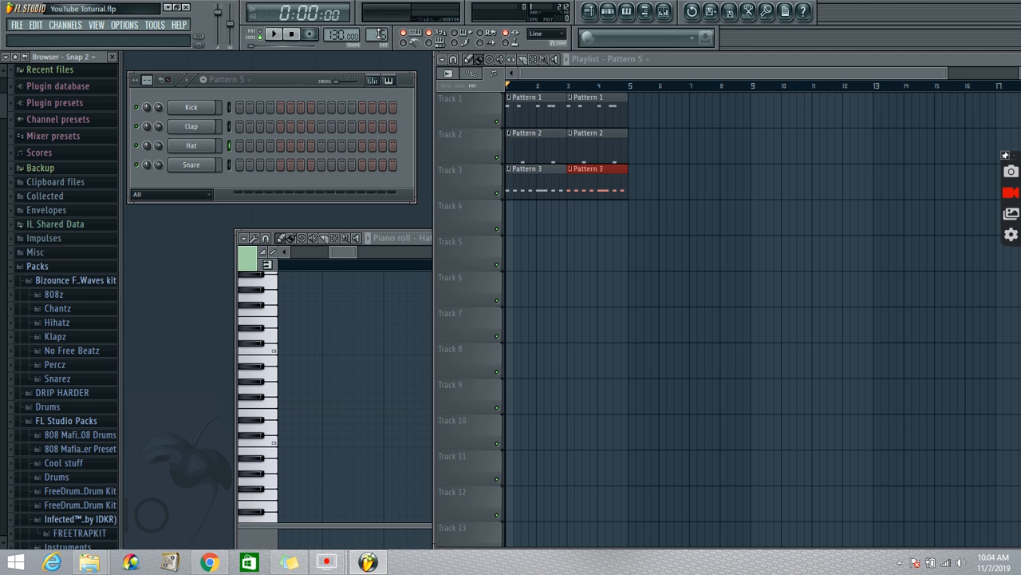
Step: Open the Sytrus preset folder among the Generators plugin presets in the browser
left_click(72, 120)
left_click(72, 120)
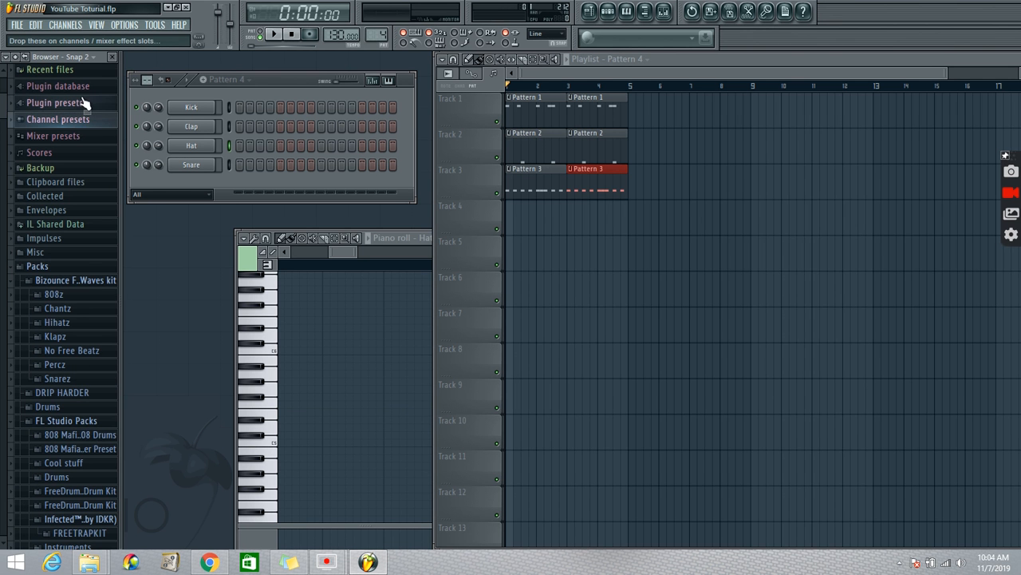
left_click(84, 103)
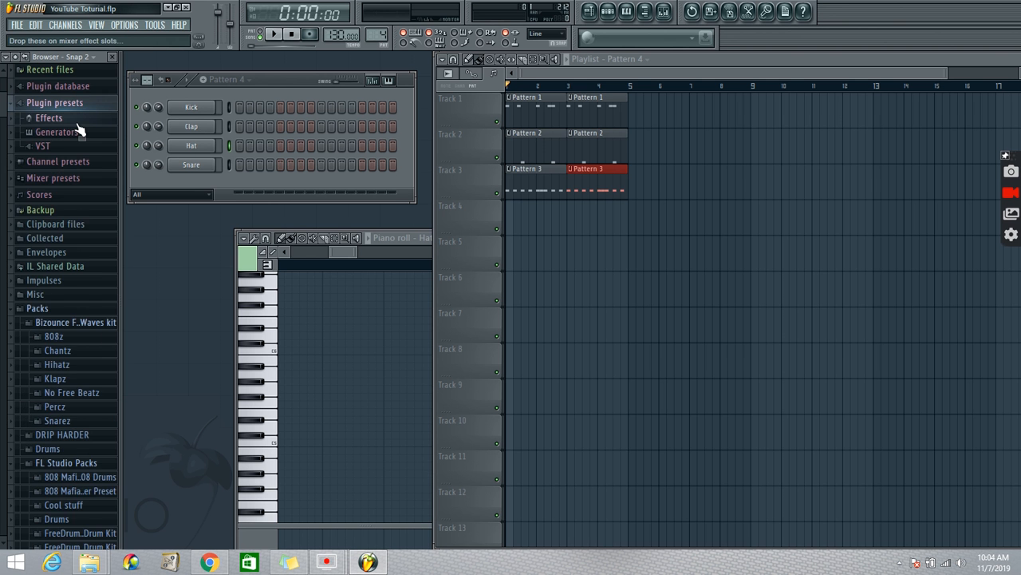
left_click(76, 120)
left_click(70, 74)
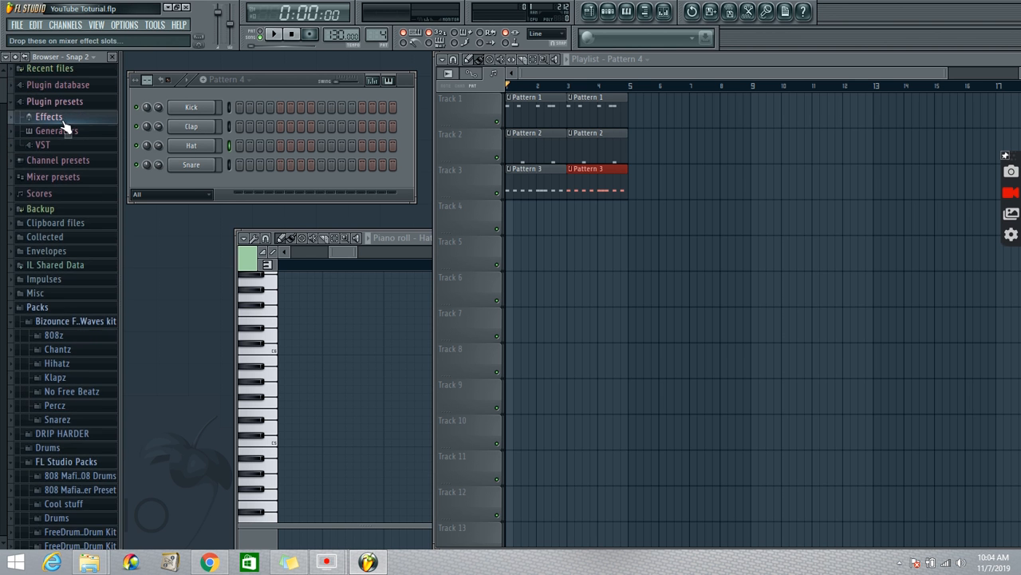
left_click(70, 166)
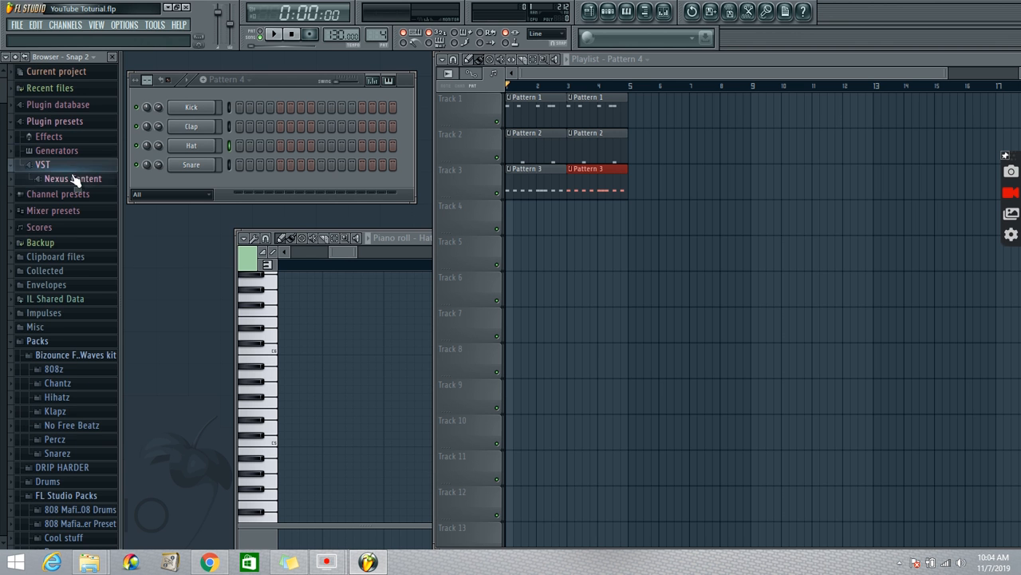
left_click(67, 150)
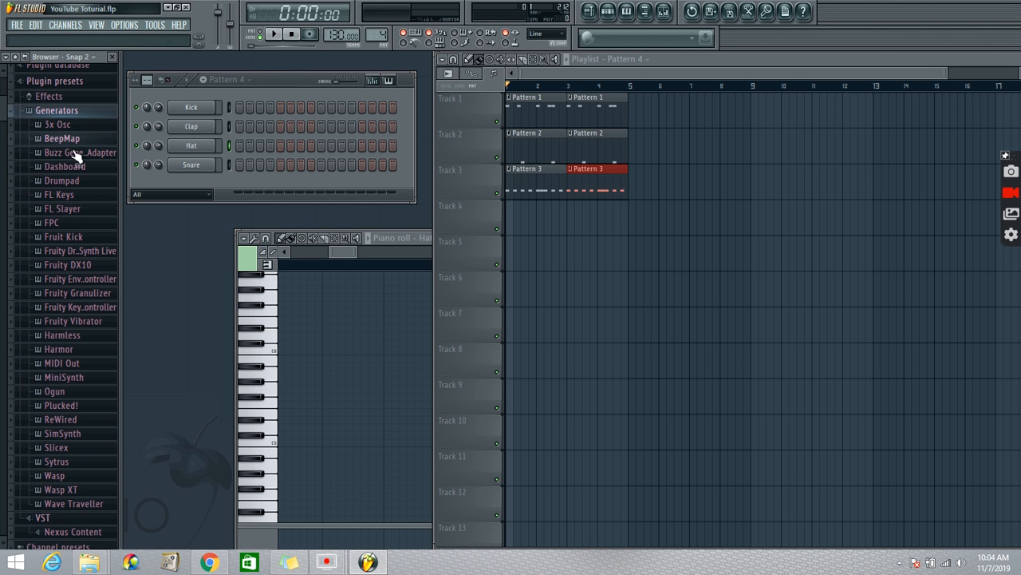
left_click(55, 463)
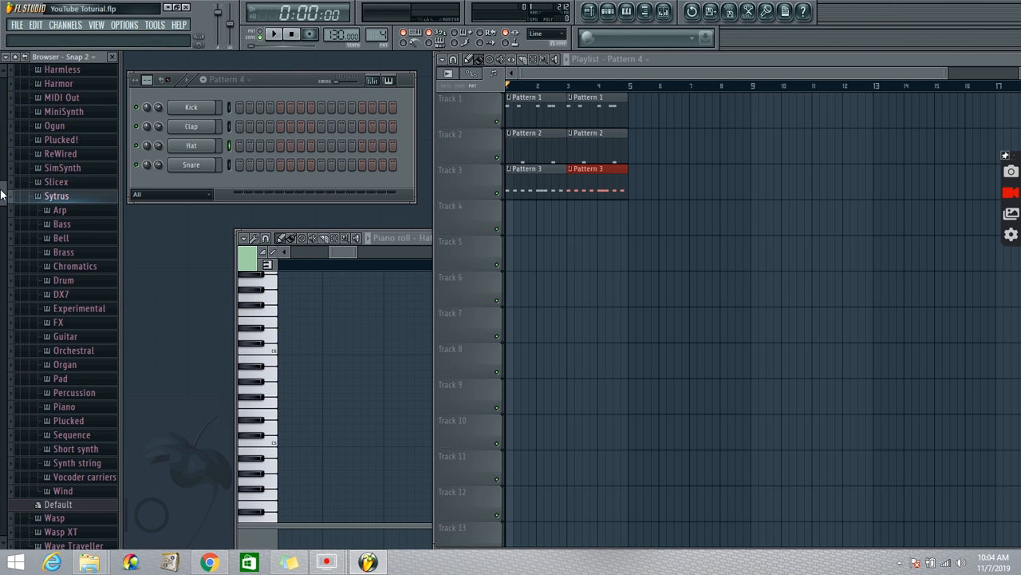
scroll(2, 197, "up", 7)
scroll(13, 103, "down", 8)
scroll(13, 103, "up", 8)
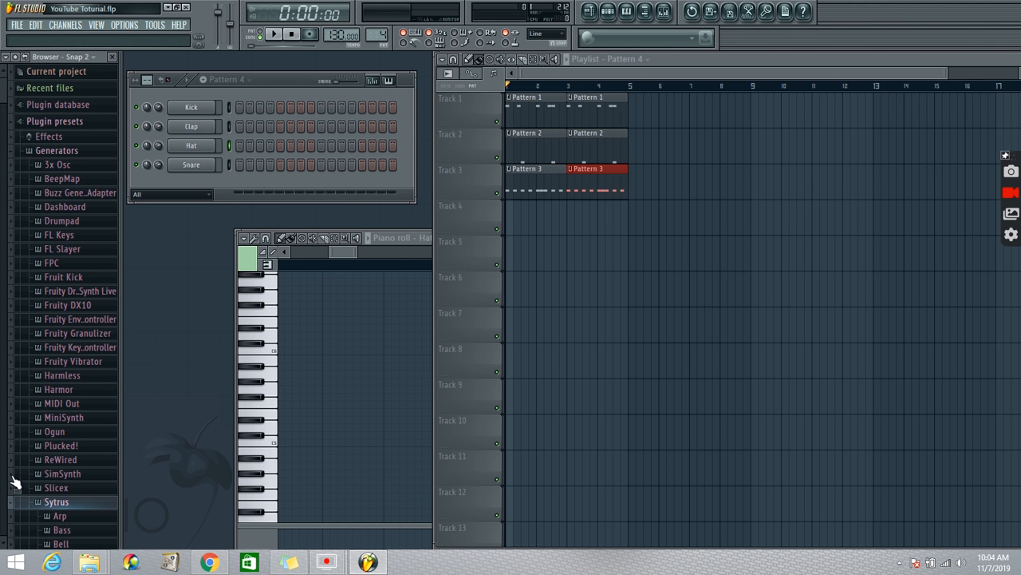
left_click(54, 121)
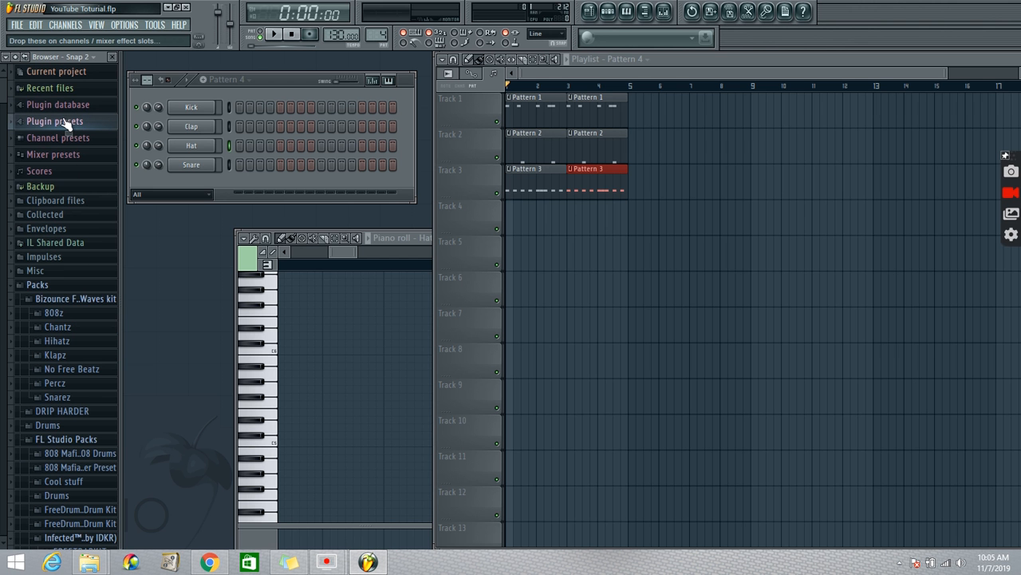
left_click(54, 121)
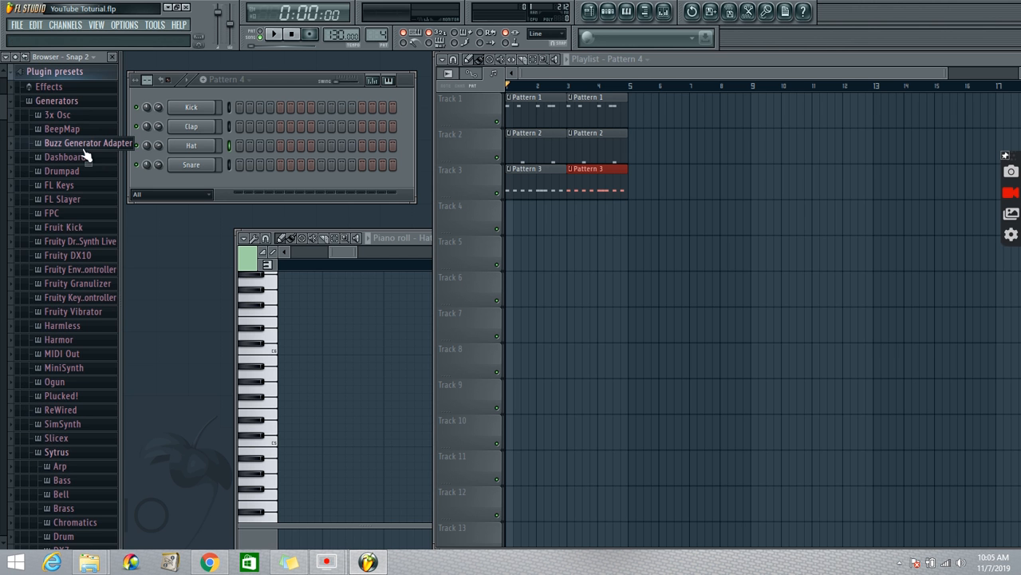
left_click(68, 104)
left_click(59, 102)
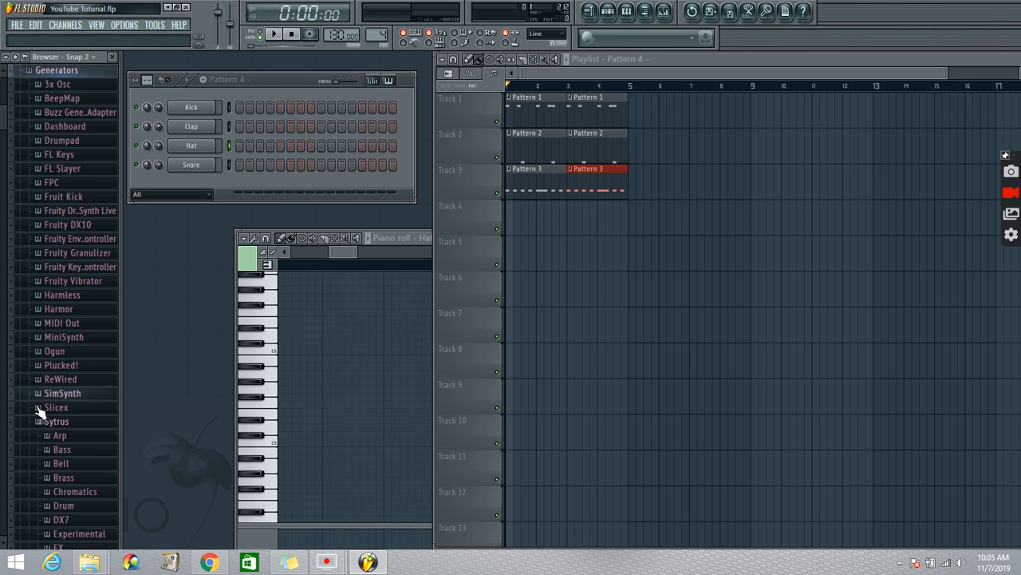
Step: Load the Rhodes preset from the Sytrus Piano presets into a new channel
scroll(80, 367, "down", 3)
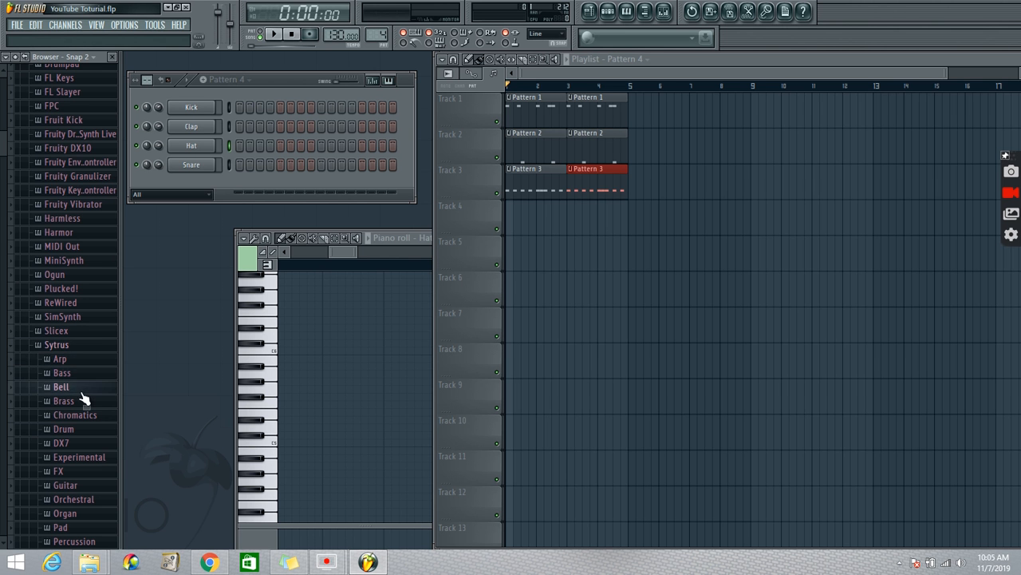
scroll(100, 431, "down", 3)
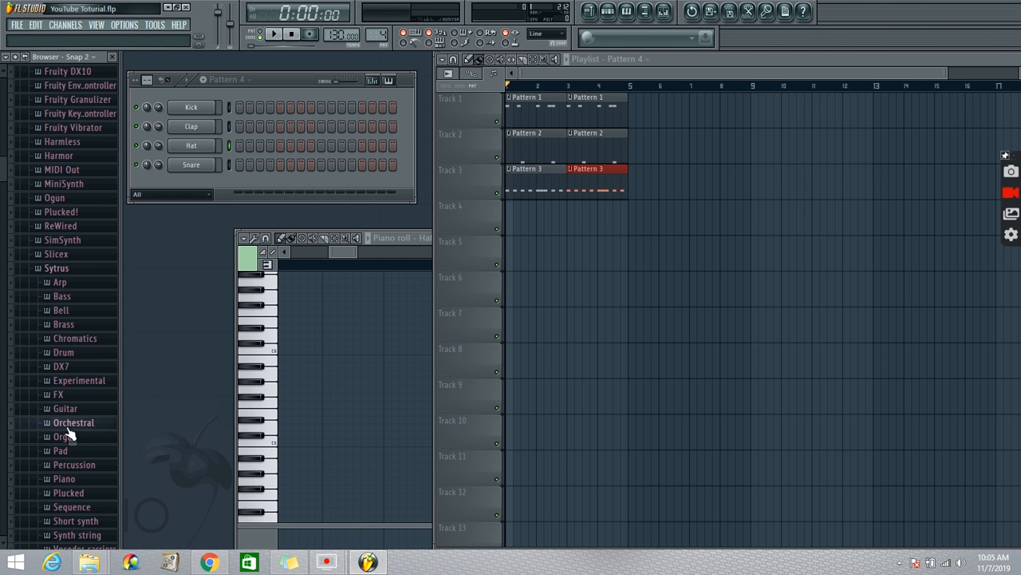
left_click(65, 482)
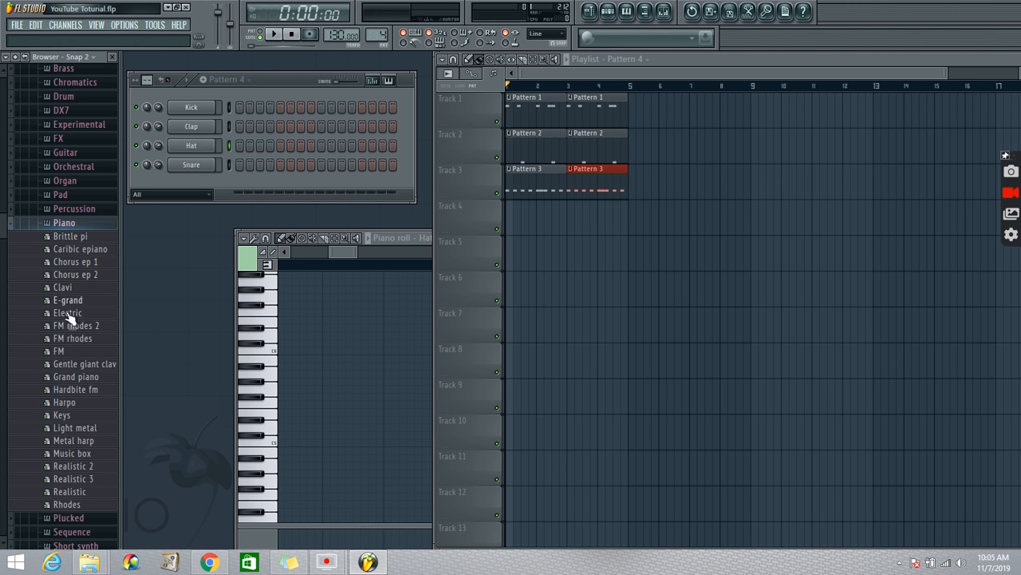
right_click(74, 505)
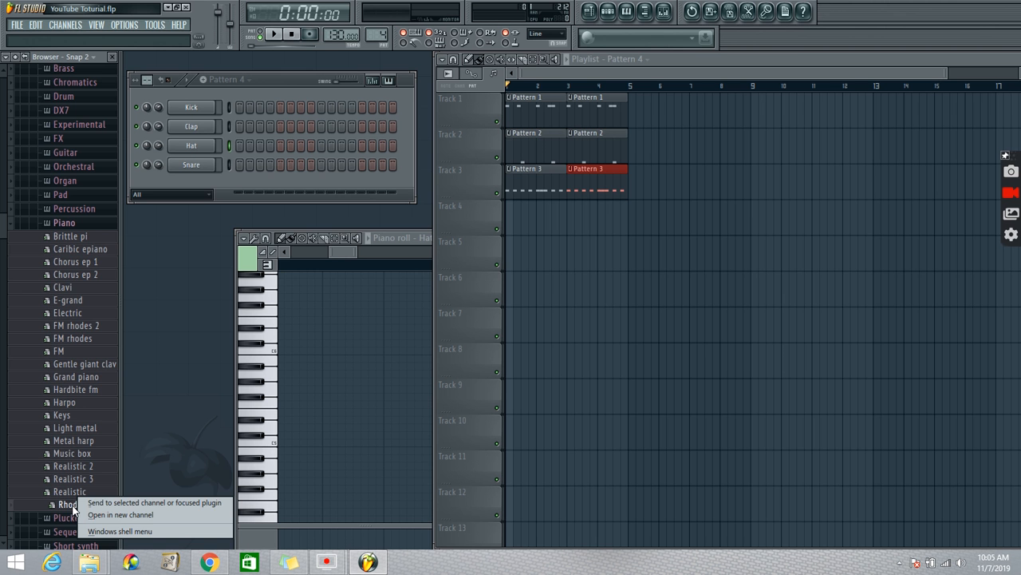
left_click(128, 515)
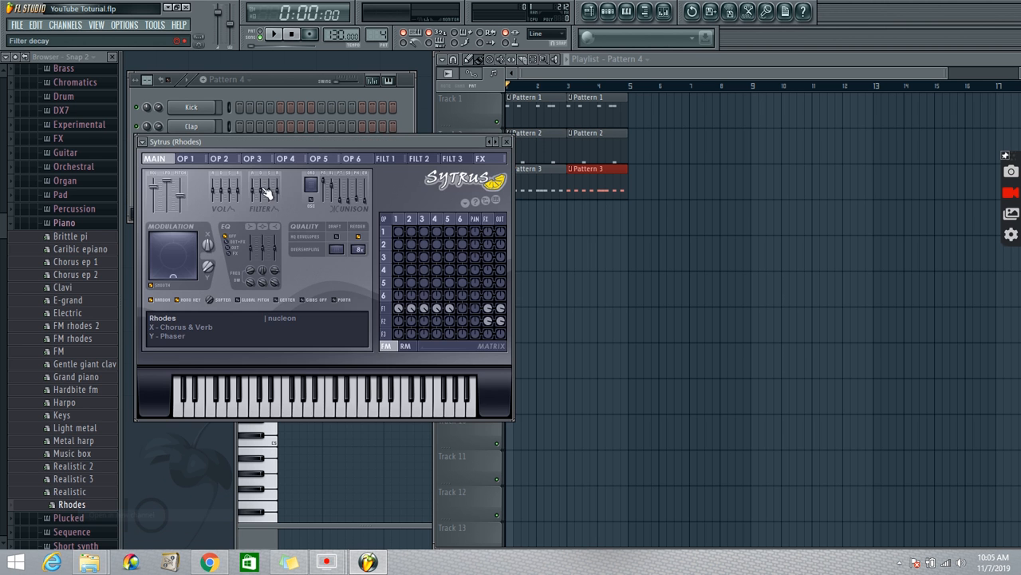
Step: Move the Sytrus window aside and audition the Rhodes sound by playing several low and high notes
left_click_drag(354, 140, 382, 157)
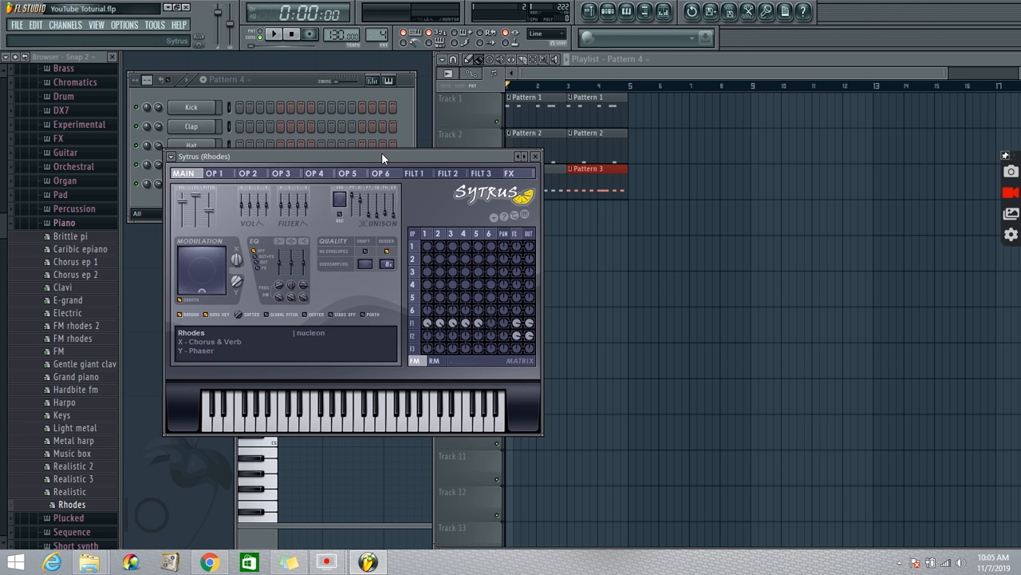
left_click_drag(381, 154, 418, 164)
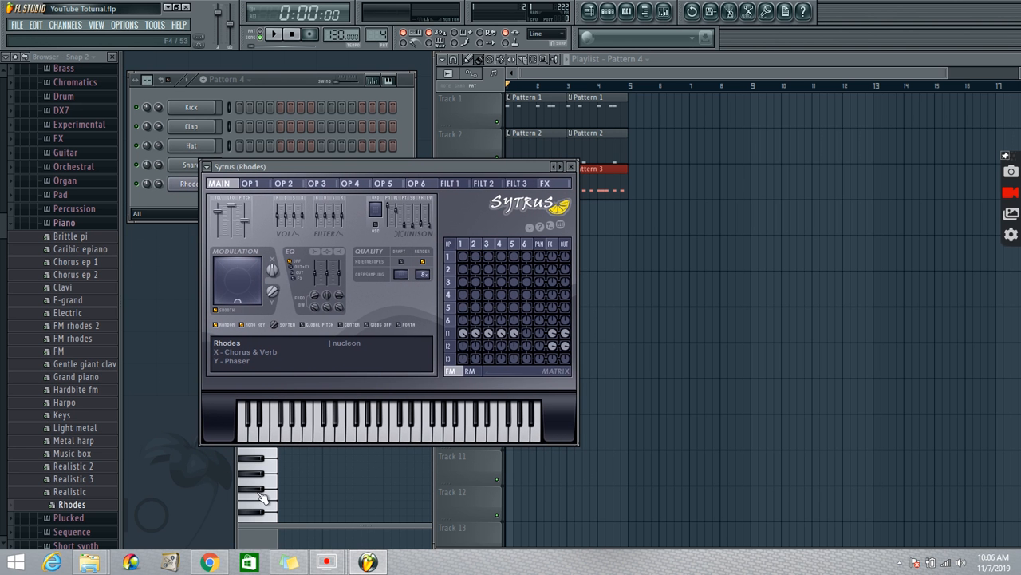
key("z")
key("b")
key("v")
key("c")
key("q")
key("v")
key("q")
key("o")
key("t")
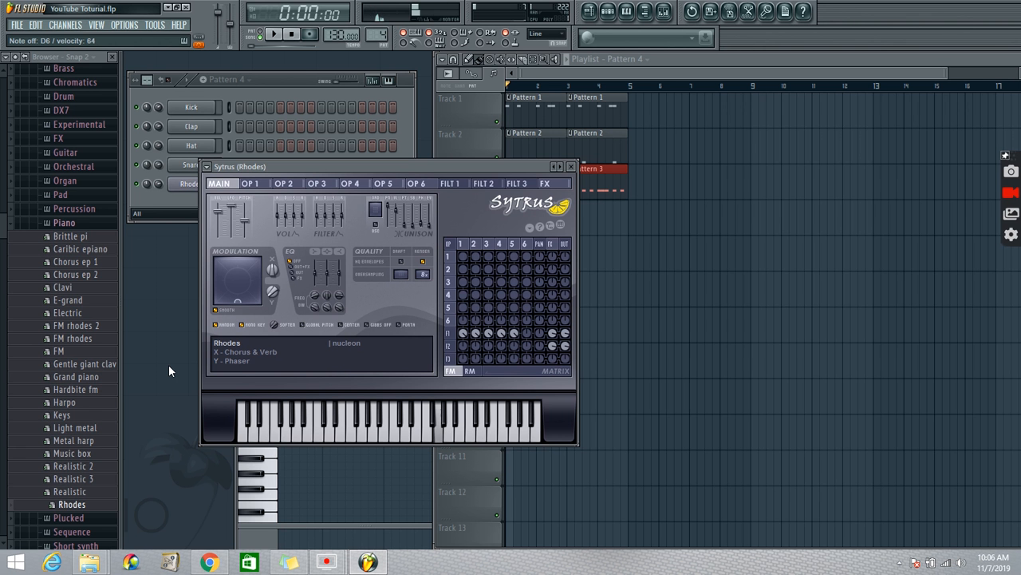
Step: Audition the Rhodes sound again by playing a few more notes
key("n")
key("e")
key("c")
key("m")
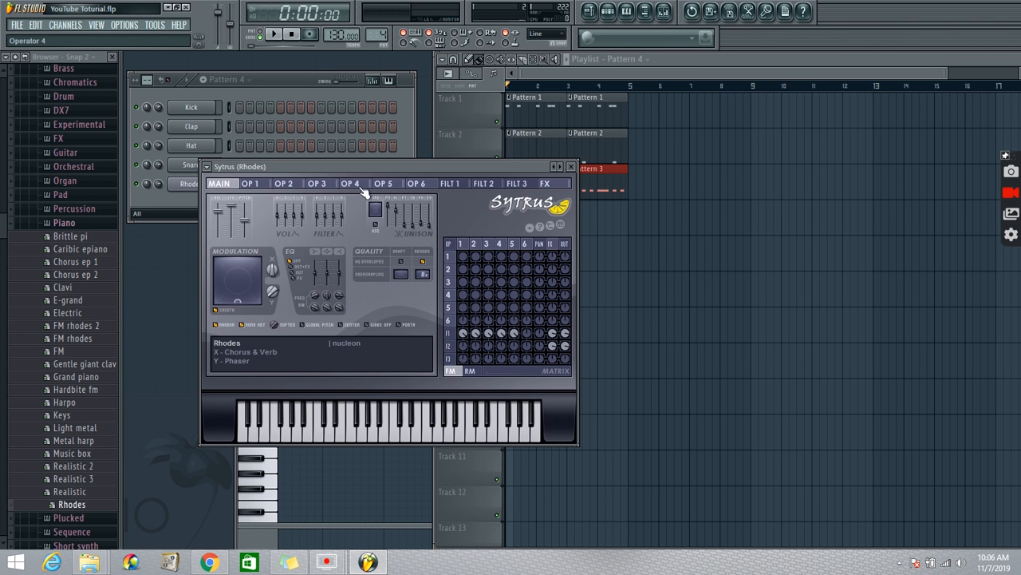
Step: Move the Sytrus window aside and widen the step sequencer to show 32 steps per channel
left_click_drag(393, 163, 426, 181)
left_click(155, 79)
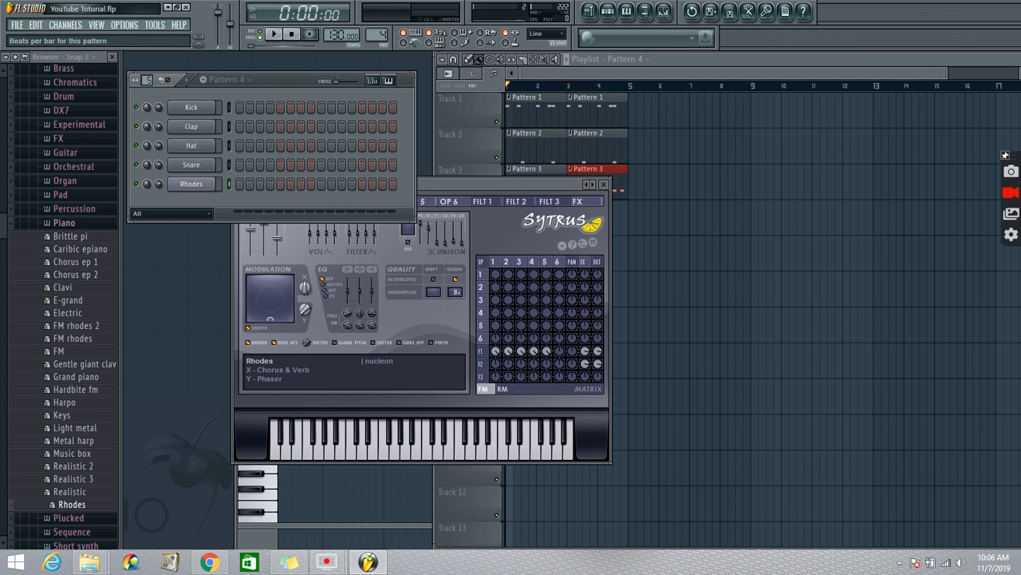
left_click_drag(416, 133, 576, 133)
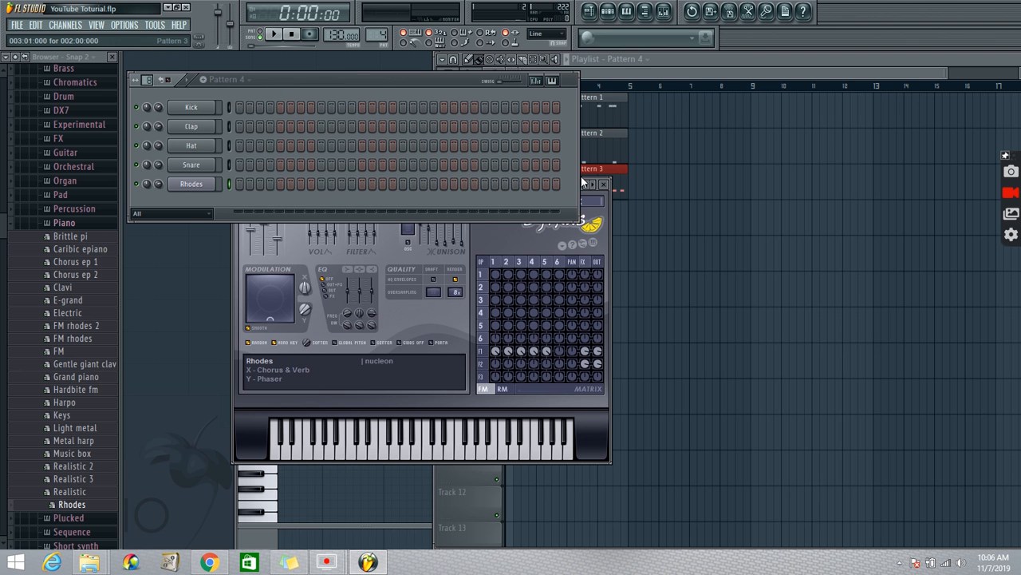
left_click(493, 244)
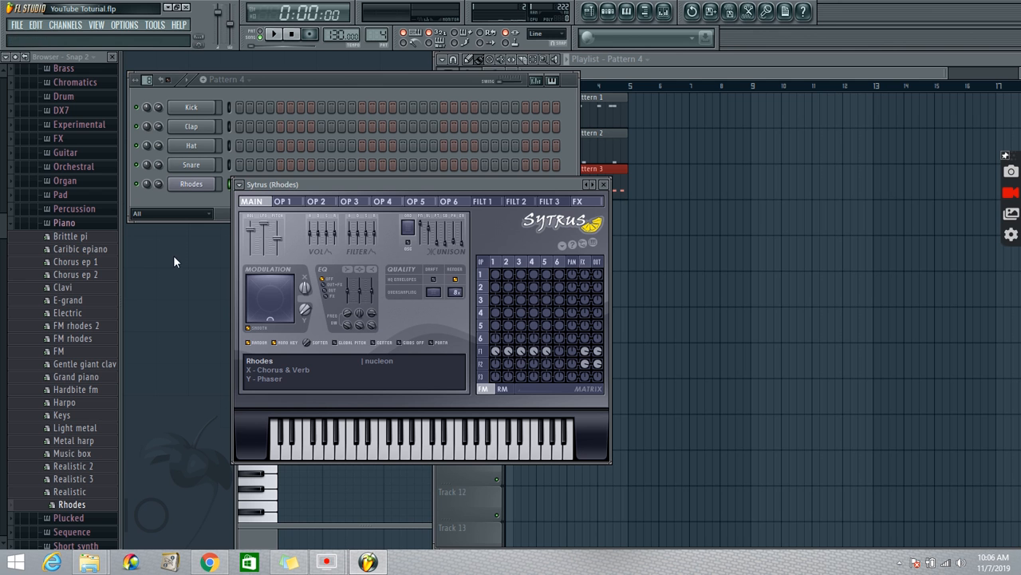
Step: In the Rhodes piano roll, draw two-step notes E5, G5 and B5 starting at steps 1, 5 and 9, and briefly play them
right_click(203, 190)
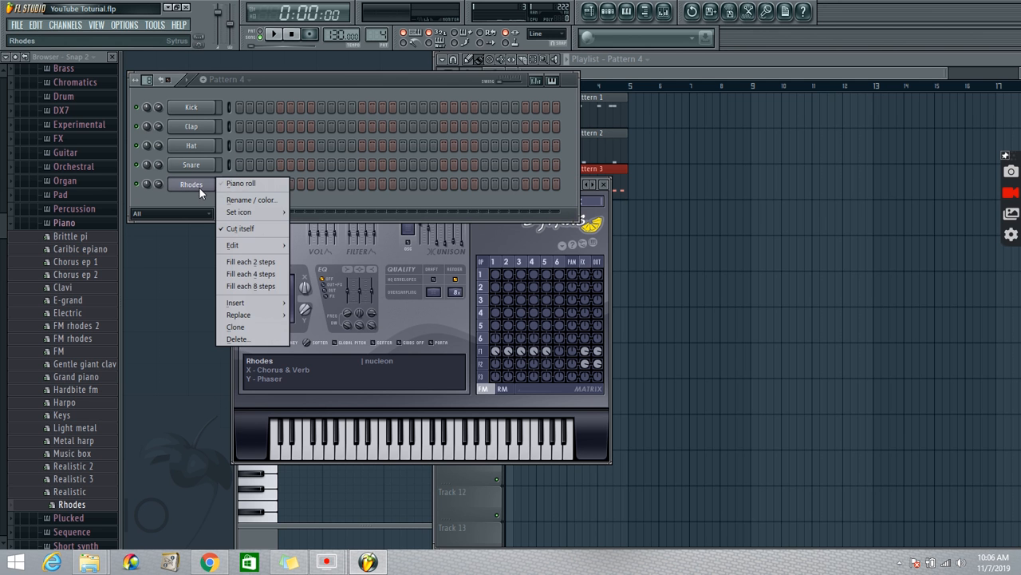
left_click(226, 185)
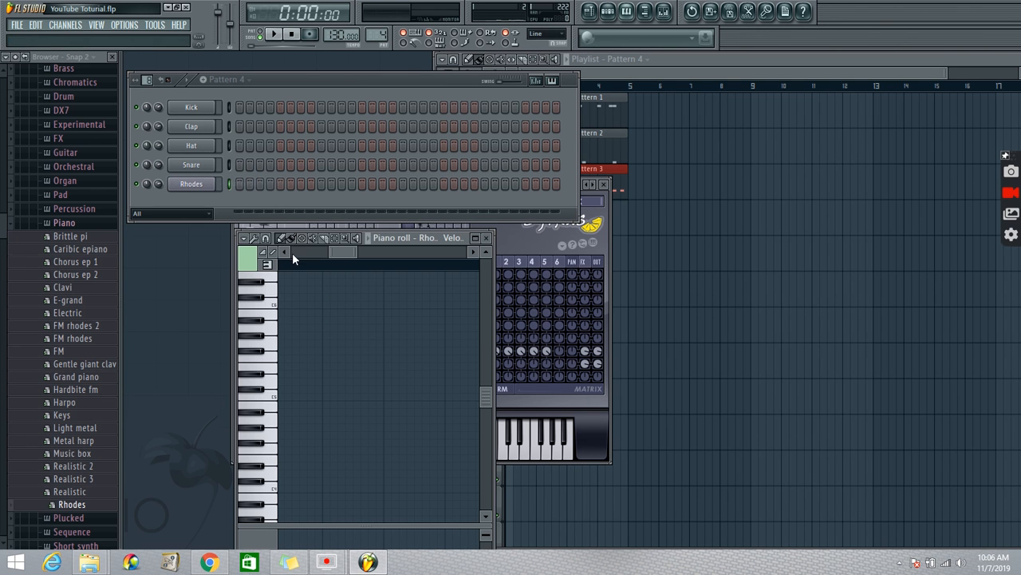
left_click(273, 367)
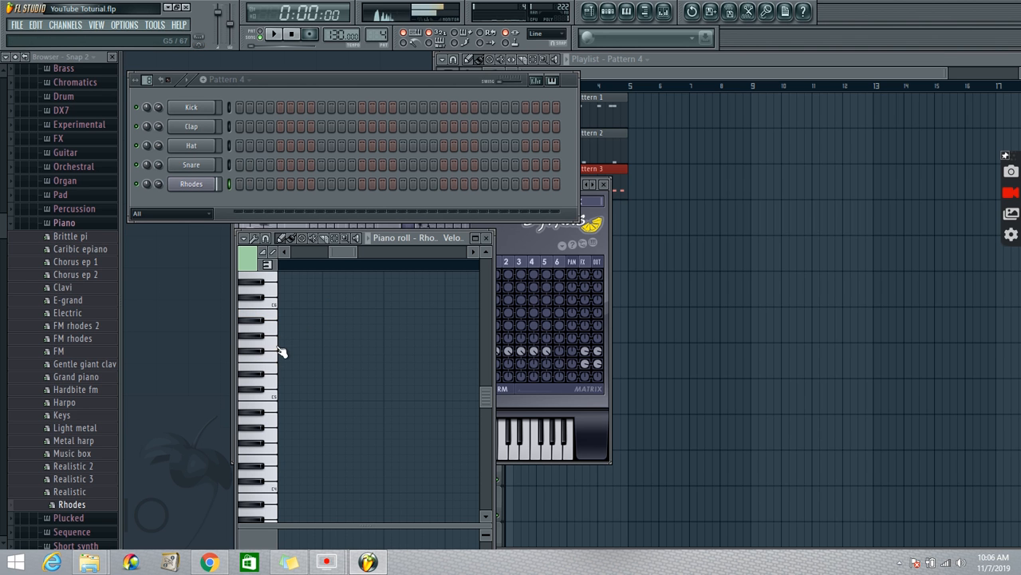
left_click(292, 366)
mouse_move(292, 366)
left_mouse_down()
mouse_move(228, 375)
mouse_move(285, 364)
left_mouse_up()
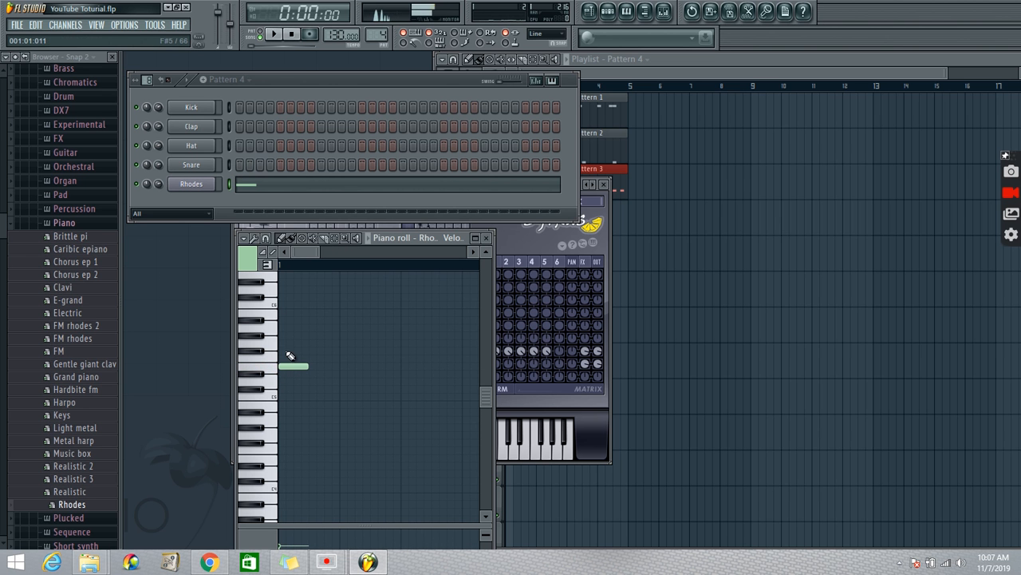
left_click(344, 345)
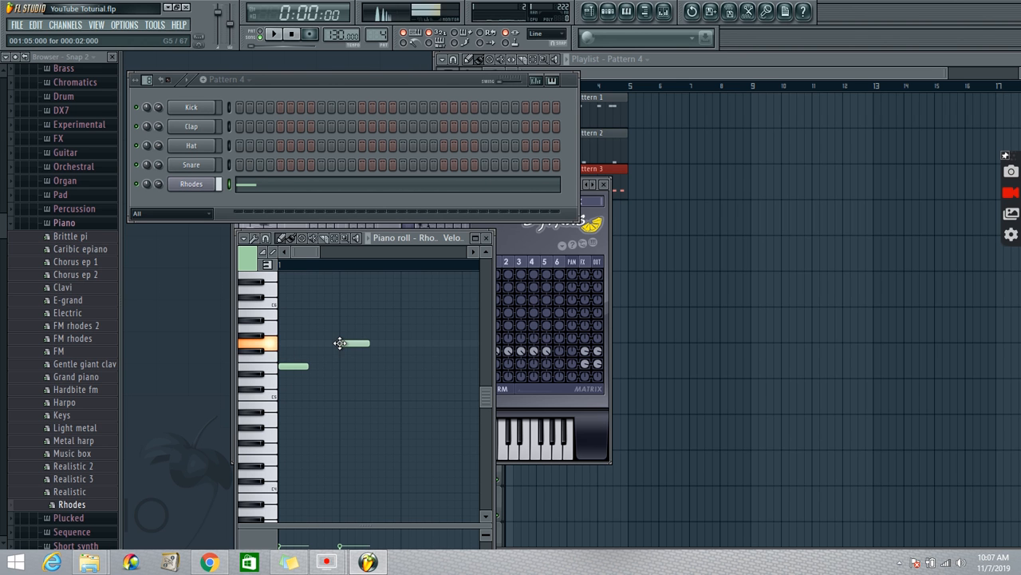
left_click(405, 313)
left_click(273, 35)
left_click(296, 37)
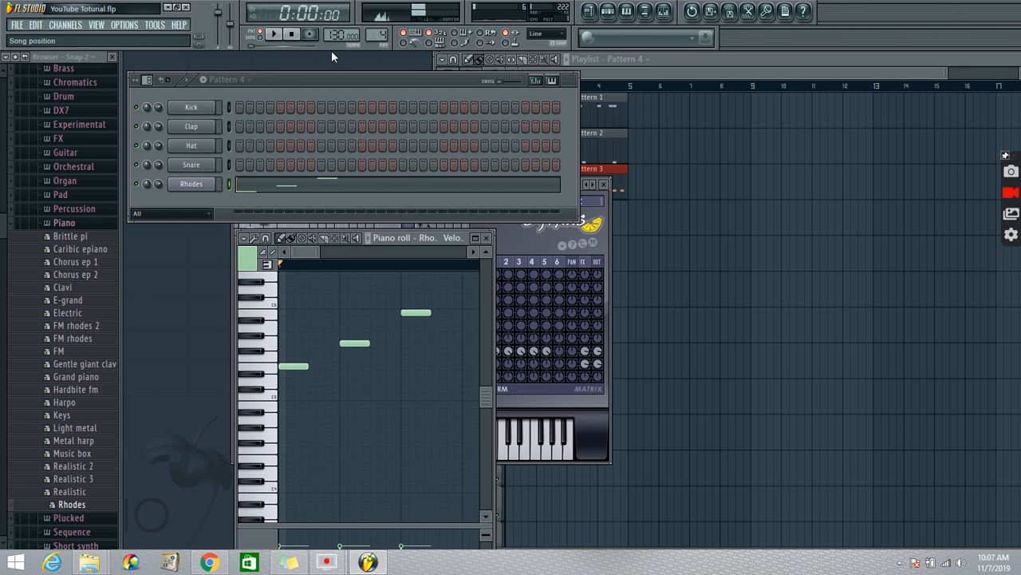
Step: Place two consecutive Pattern 4 clips on Track 4 of the playlist, starting at bars 1 and 3
left_click(655, 160)
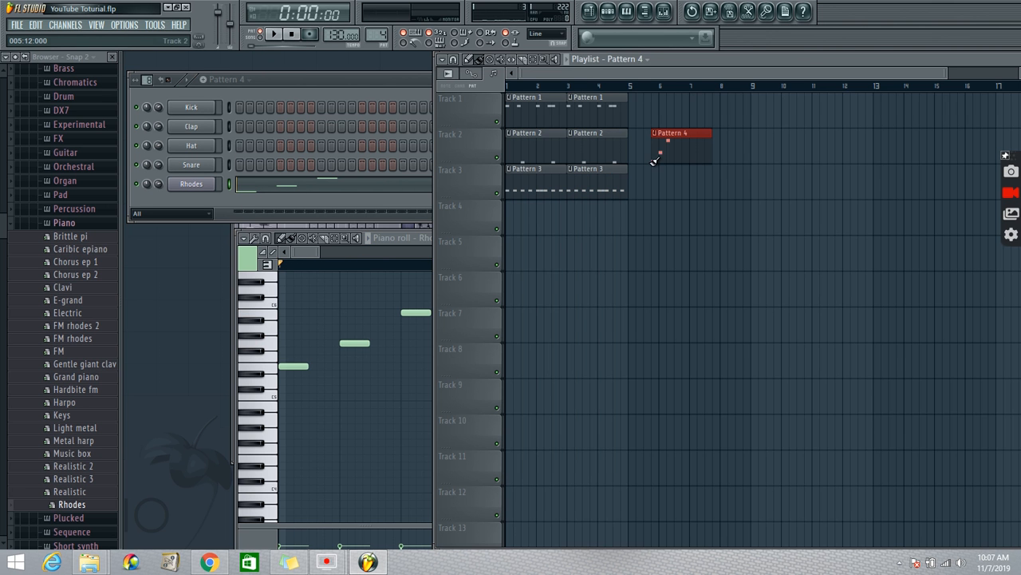
left_click_drag(680, 135, 520, 208)
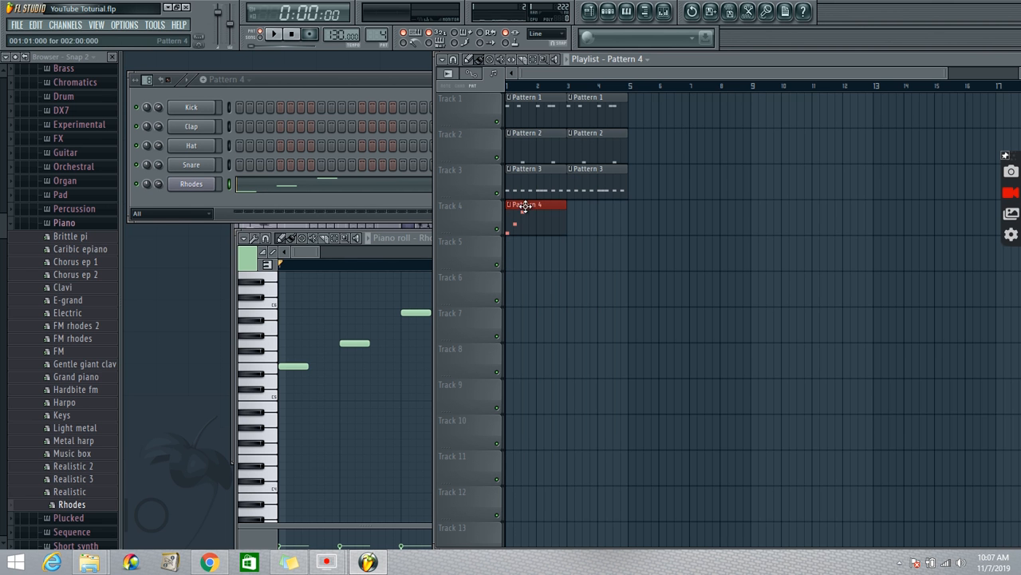
left_click(575, 215)
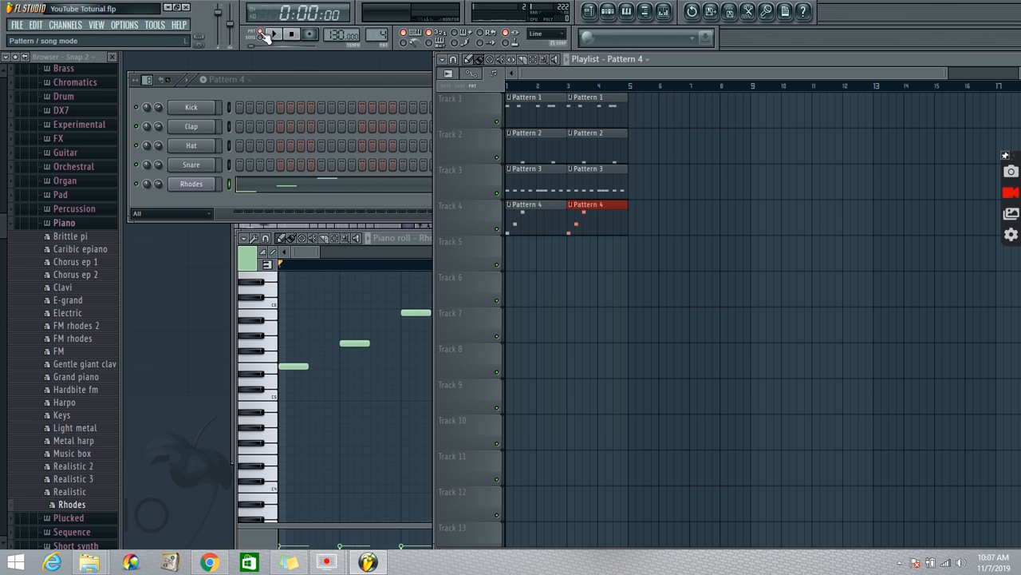
Step: Link the Rhodes channel to mixer track Insert 4
left_click(664, 12)
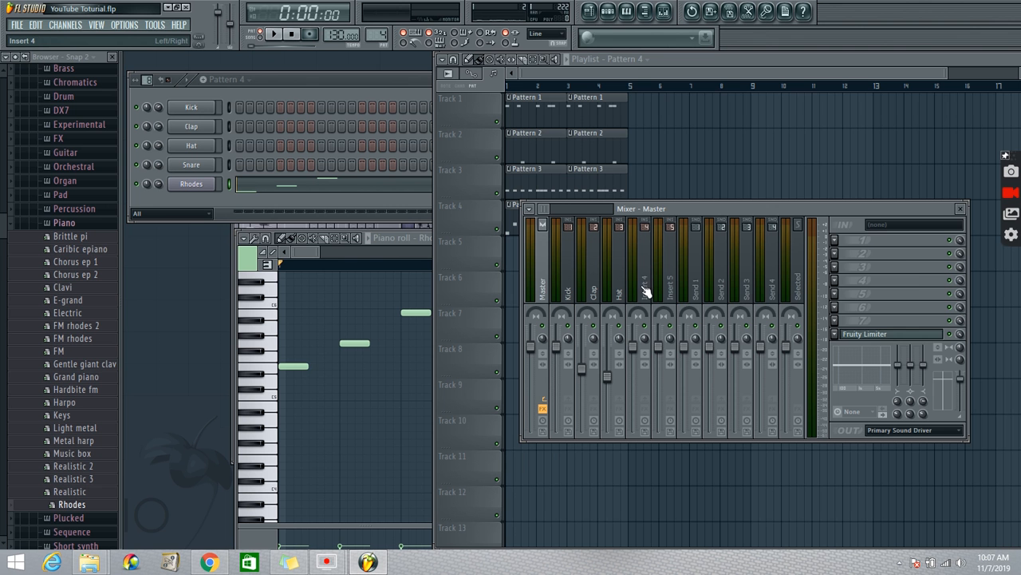
right_click(646, 292)
mouse_move(697, 265)
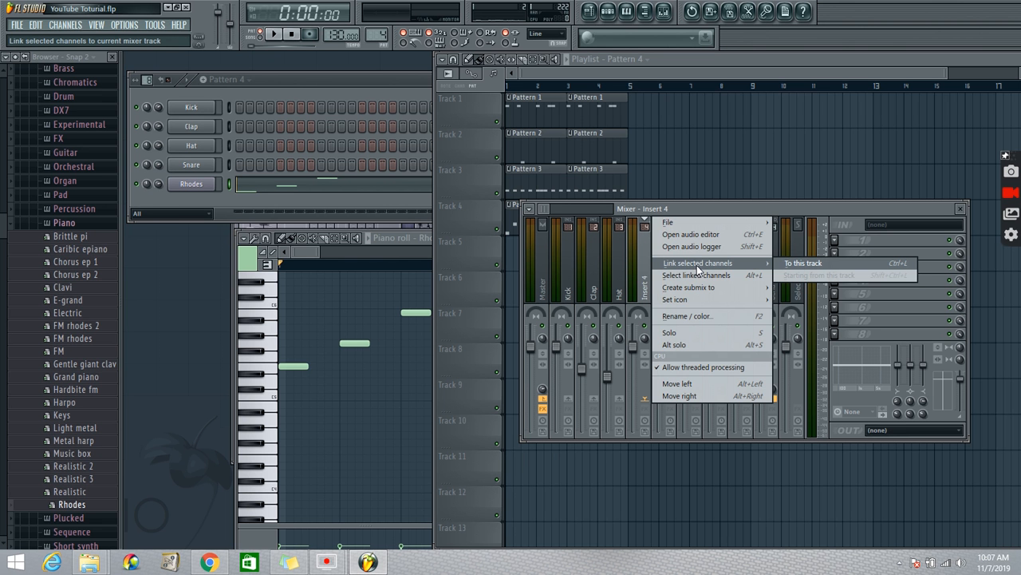
left_click(806, 264)
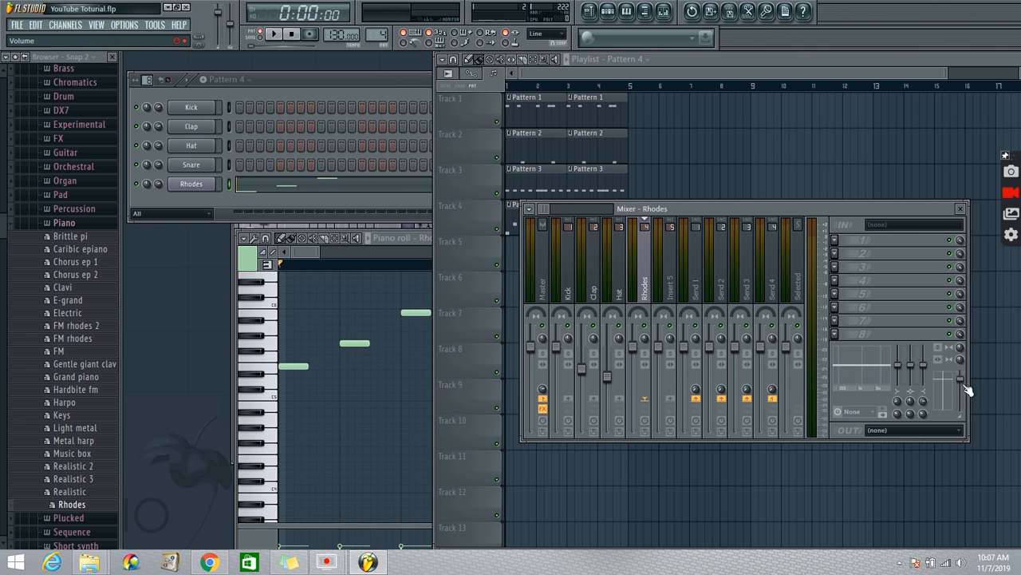
Step: Lower the Rhodes mixer track's volume to 64% and play the song to check the balance
left_click_drag(964, 386, 961, 393)
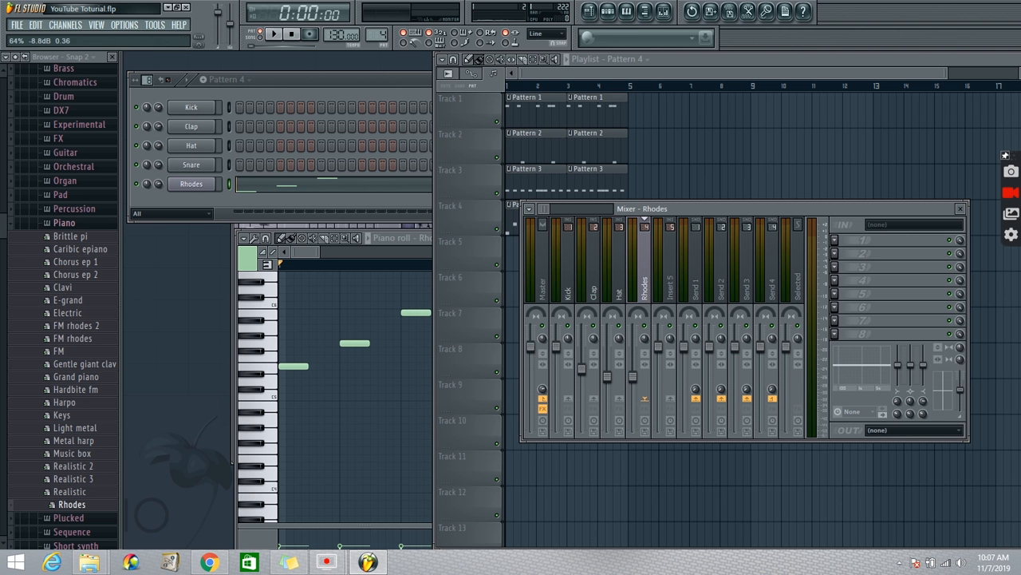
left_click(274, 34)
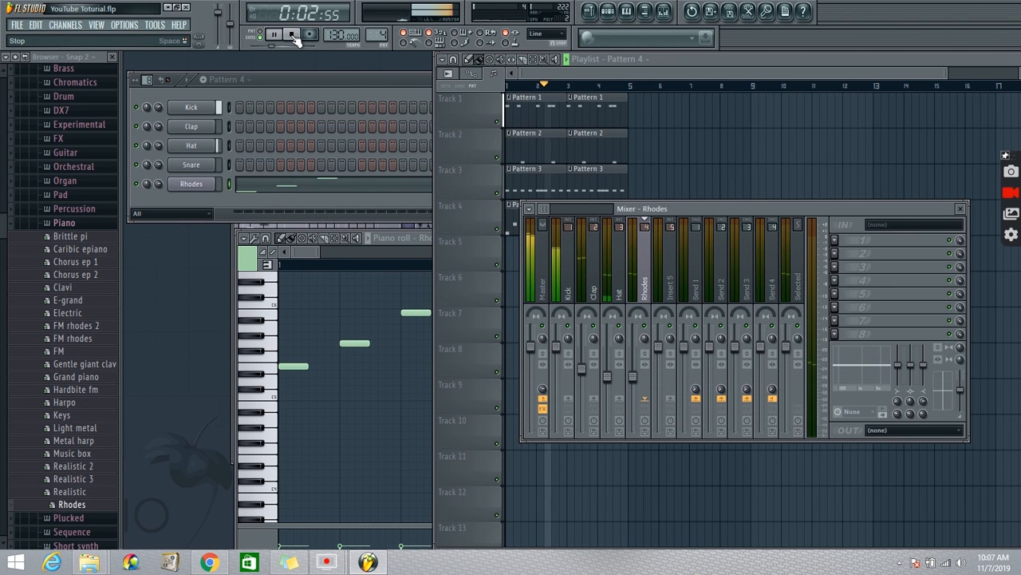
left_click(292, 34)
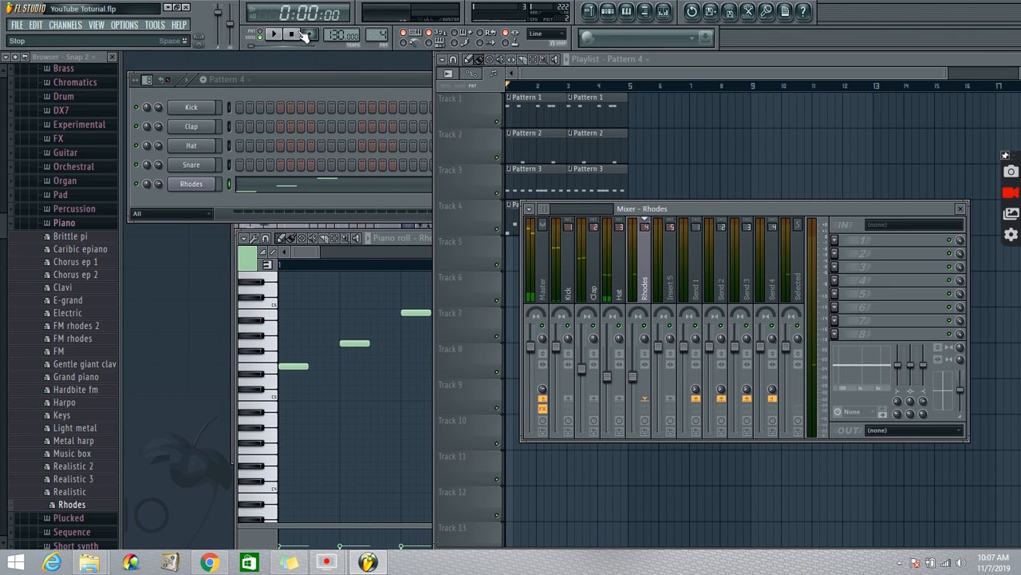
Step: Select the three Rhodes notes in the piano roll and duplicate them
left_click(336, 253)
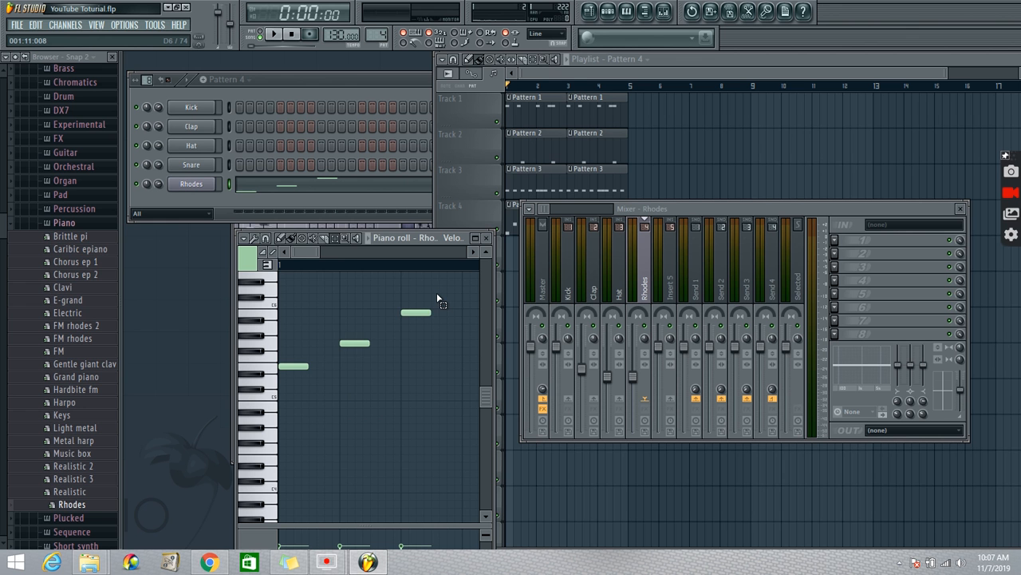
left_click_drag(436, 287, 282, 371)
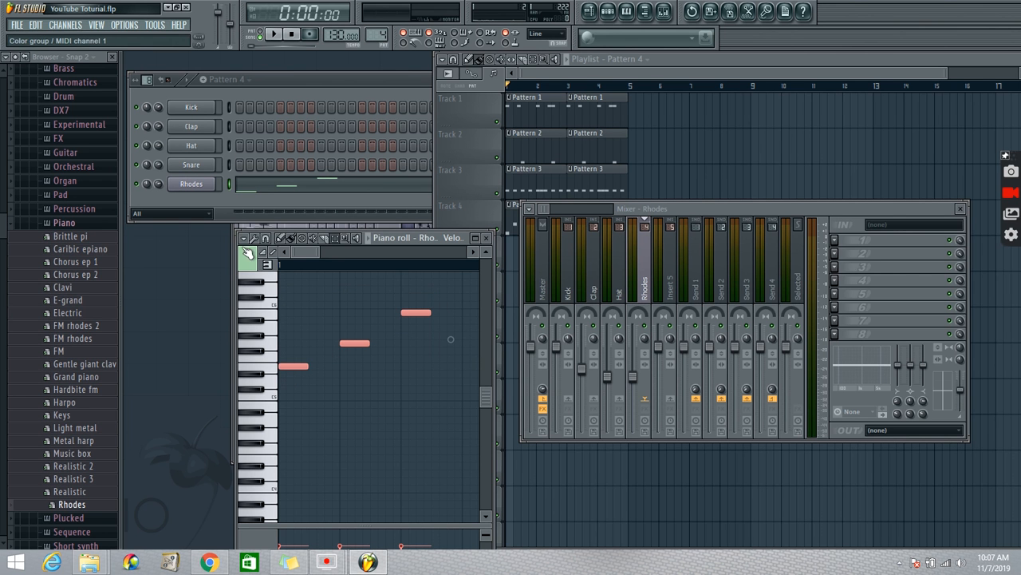
left_click(244, 239)
mouse_move(269, 261)
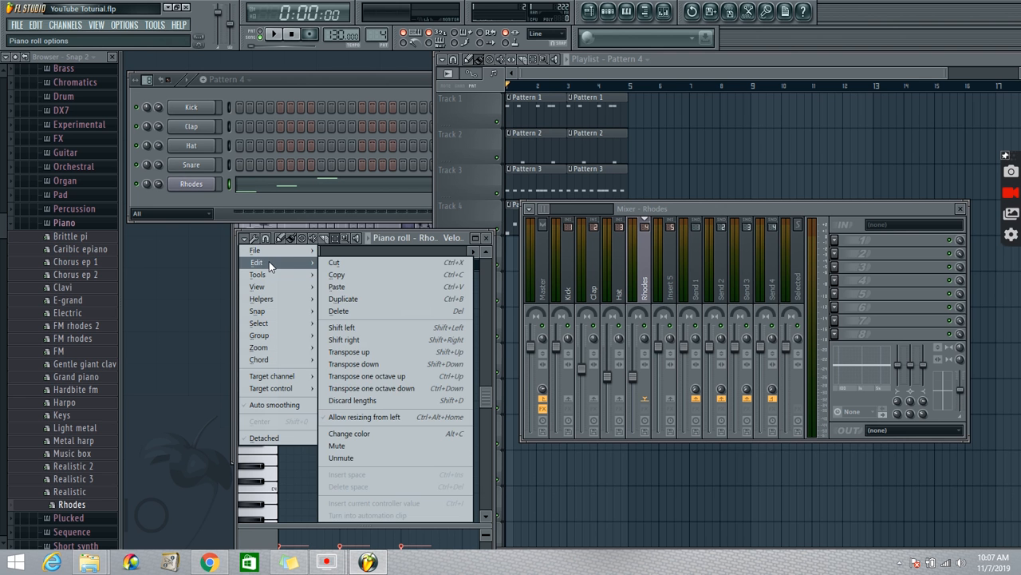
left_click(369, 298)
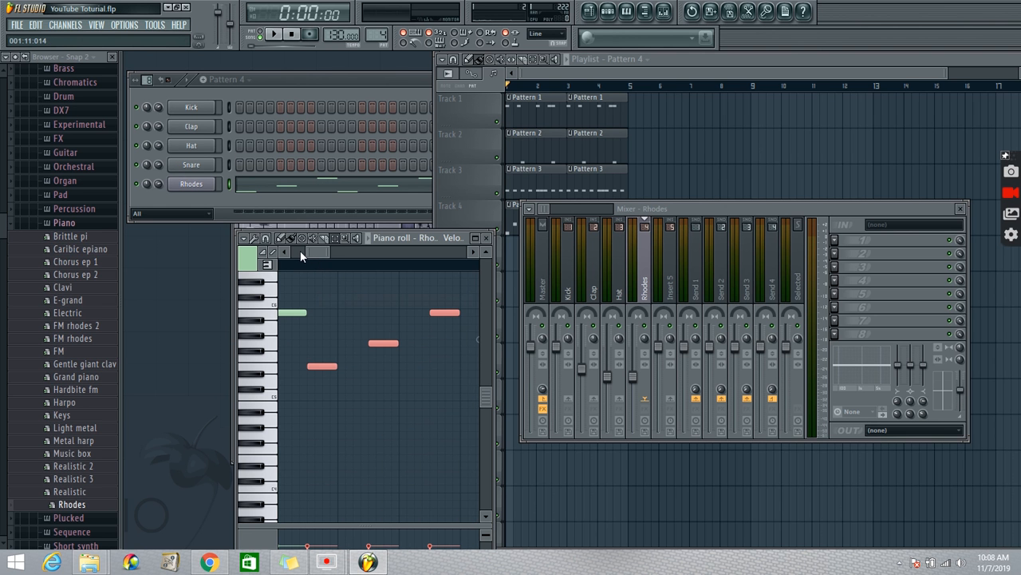
Step: Shift the three duplicated notes two steps later so the repeated phrase starts at step 13
mouse_move(319, 252)
left_mouse_down()
mouse_move(285, 259)
mouse_move(322, 263)
mouse_move(275, 260)
mouse_move(316, 260)
left_mouse_up()
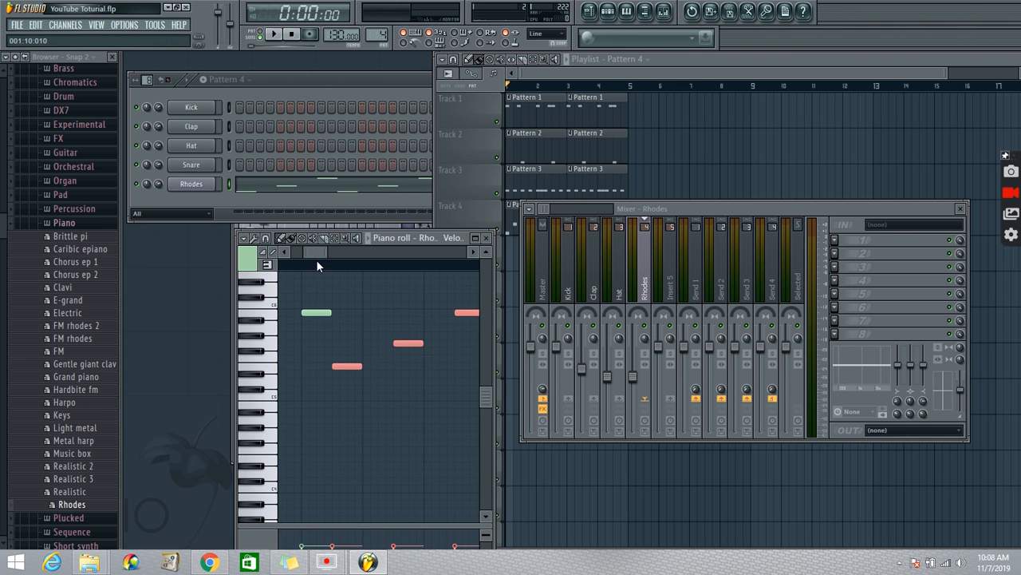
left_click_drag(351, 365, 375, 366)
left_click_drag(321, 253, 292, 251)
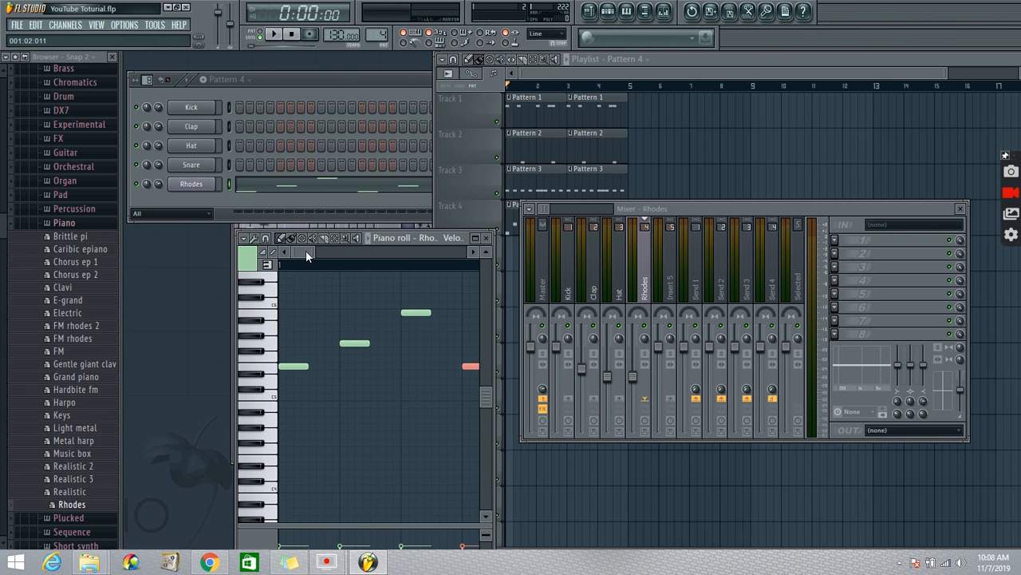
left_click_drag(308, 251, 325, 252)
Step: Play the full song with the playlist in front, then stop playback
left_click(274, 35)
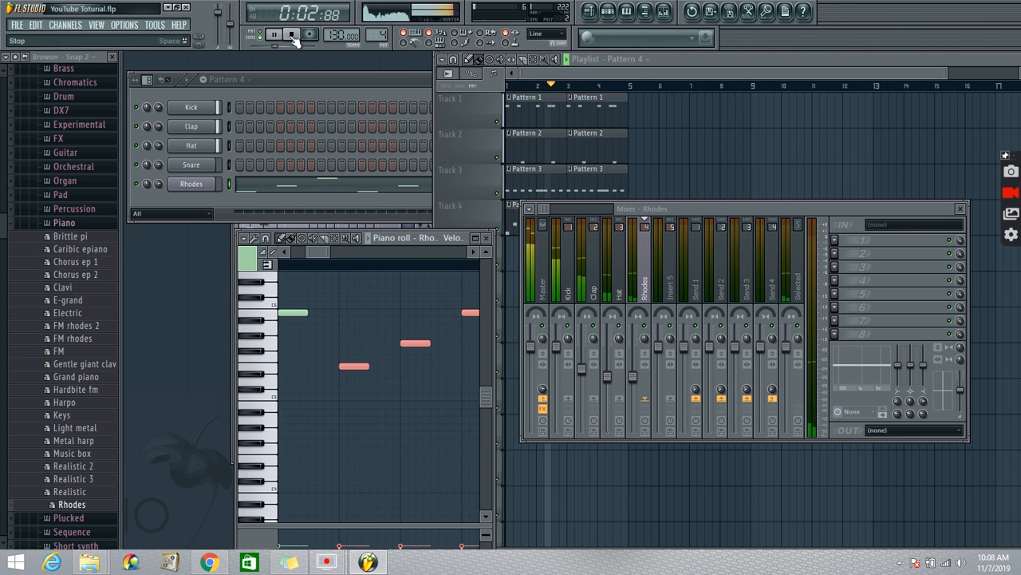
left_click(706, 58)
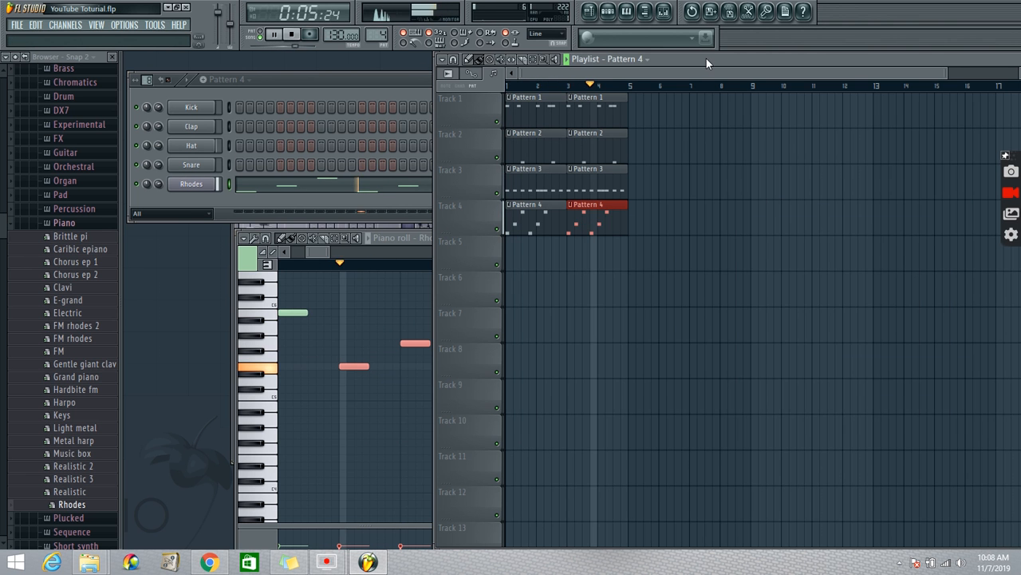
left_click(293, 36)
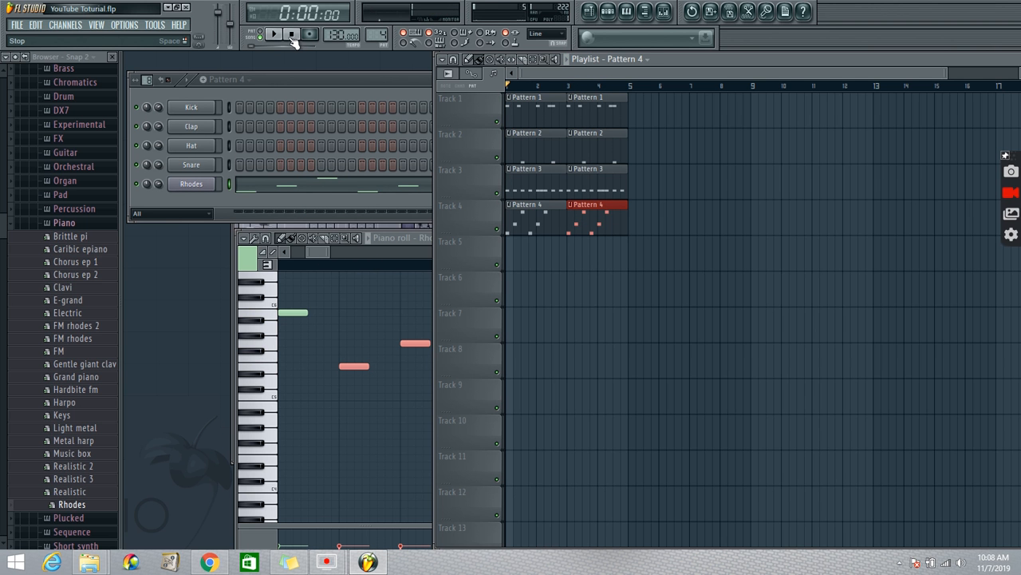
Step: Collapse the Piano preset folder, move the piano roll lower, and place the Sytrus window below the step sequencer
left_click(69, 227)
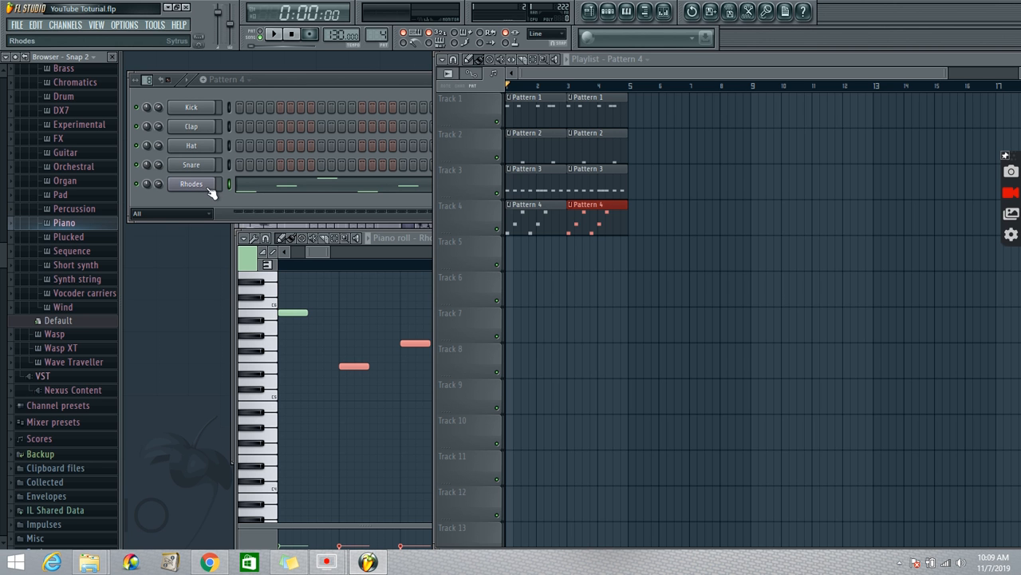
left_click(180, 269)
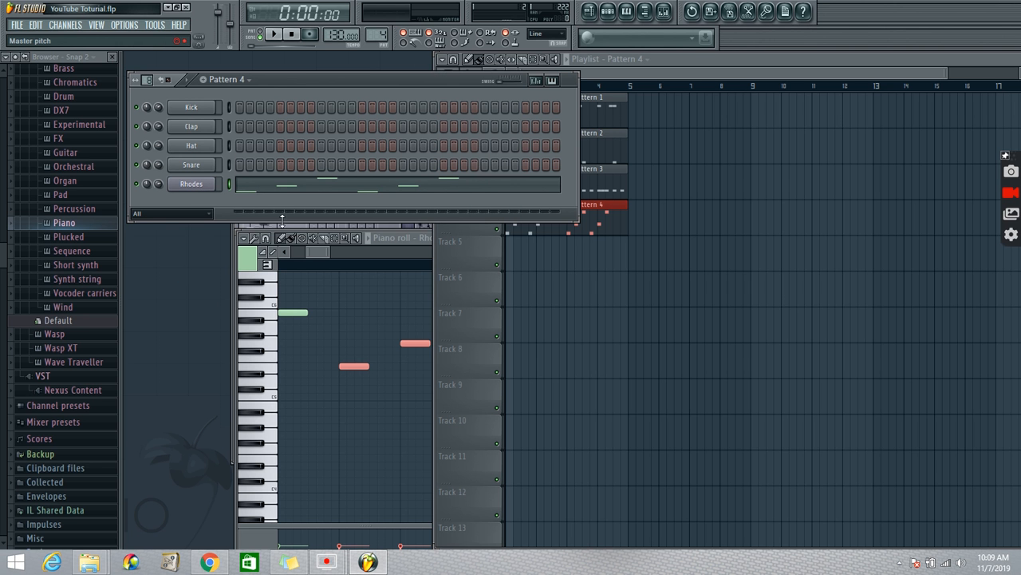
left_click_drag(387, 239, 354, 302)
left_click(393, 248)
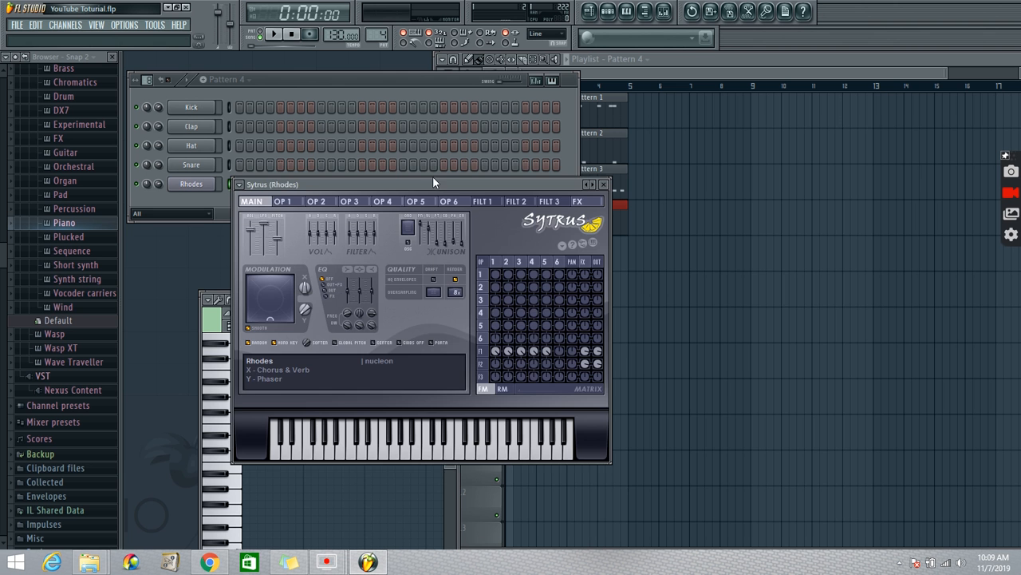
left_click_drag(448, 184, 452, 210)
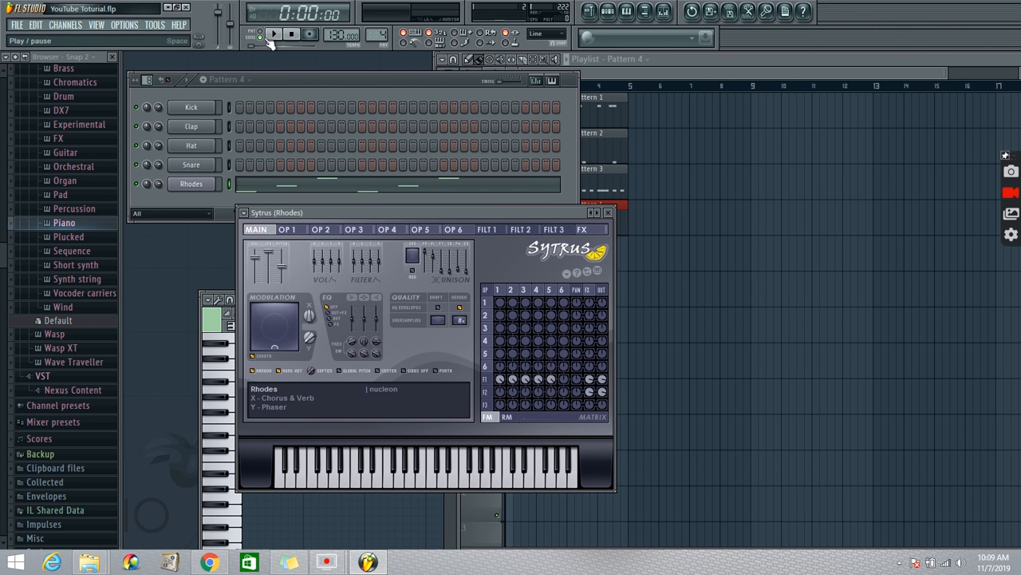
Step: Save the project and minimize FL Studio to the desktop
left_click(16, 25)
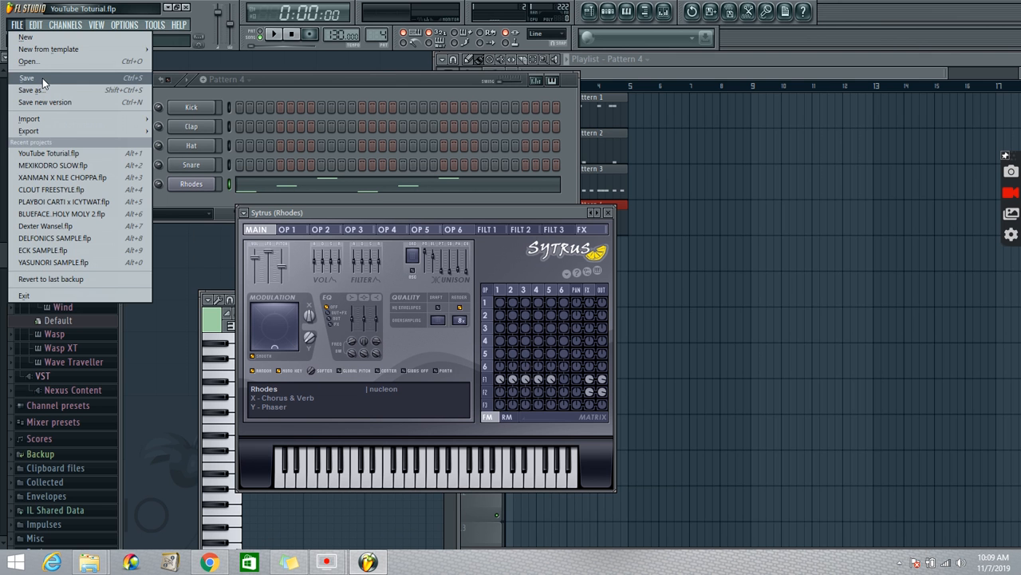
left_click(42, 78)
left_click(15, 25)
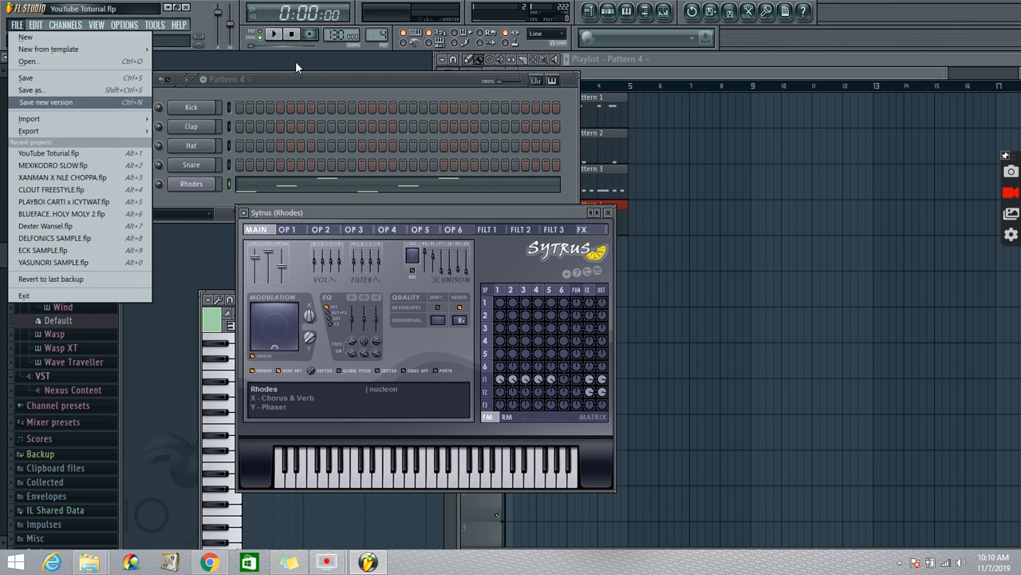
key("ctrl+s")
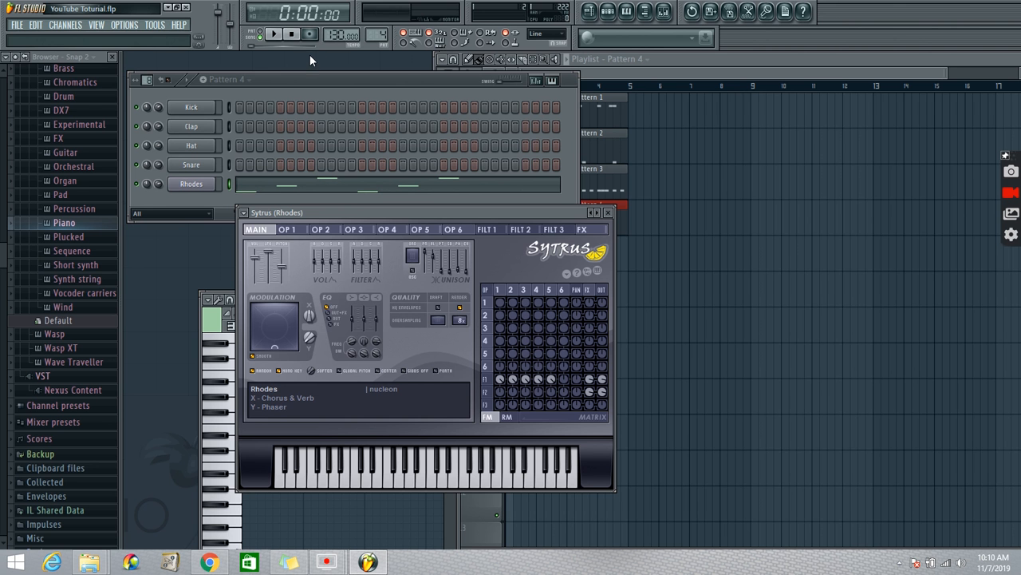
left_click(168, 7)
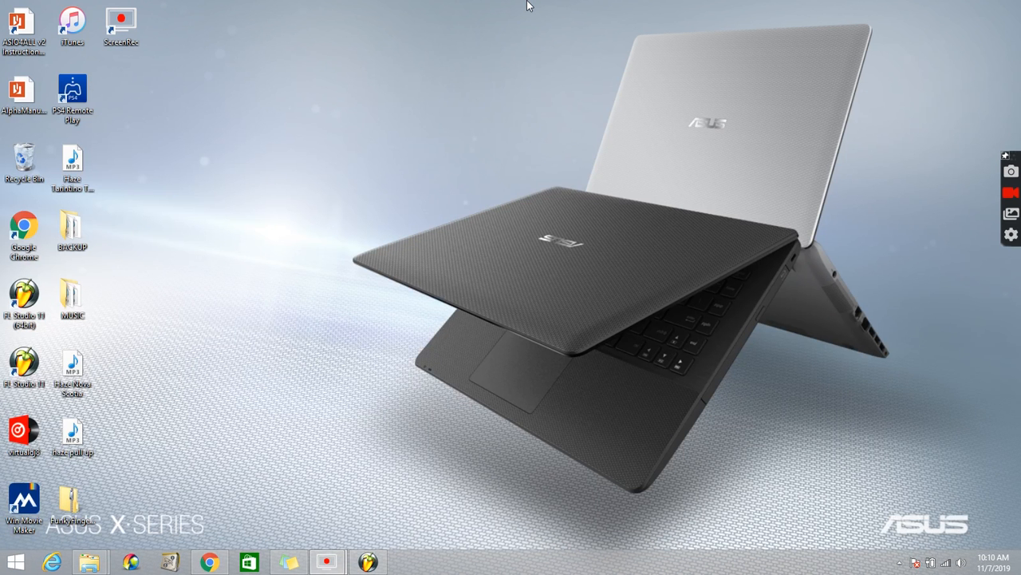